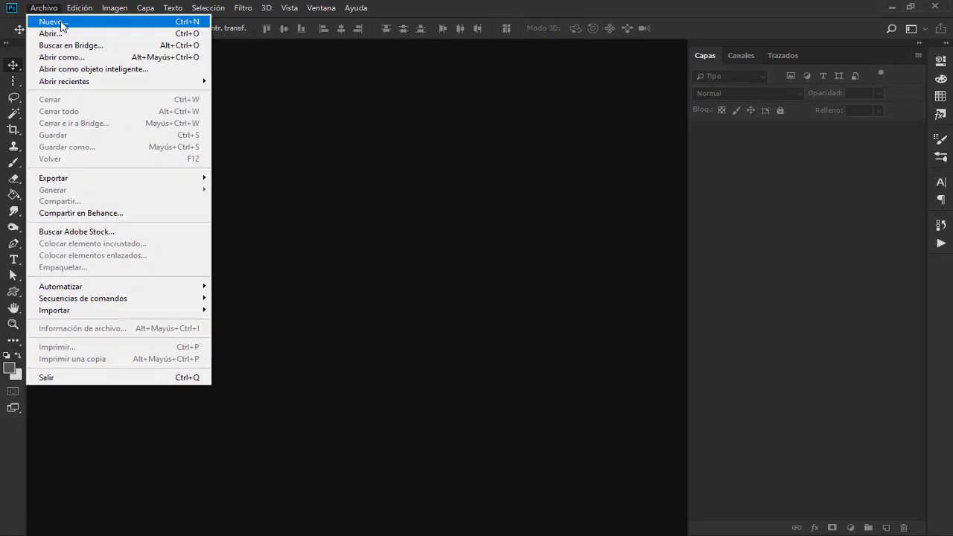
# - Create a new 1000 × 1000 pixel document with a transparent background, Sin título-1
pyautogui.click(61, 25)
pyautogui.click(310, 188)
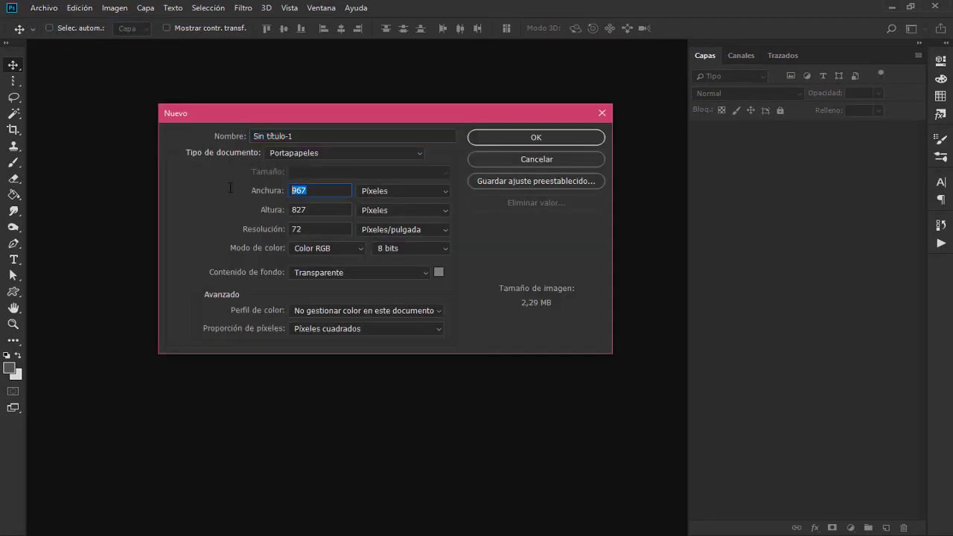
pyautogui.write('1000')
pyautogui.press('Tab')
pyautogui.write('1')
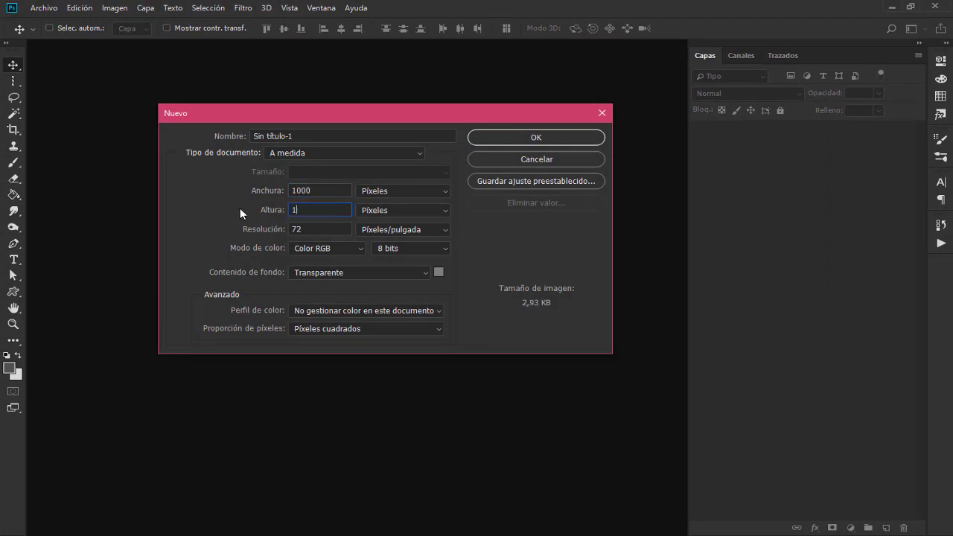
pyautogui.write('000')
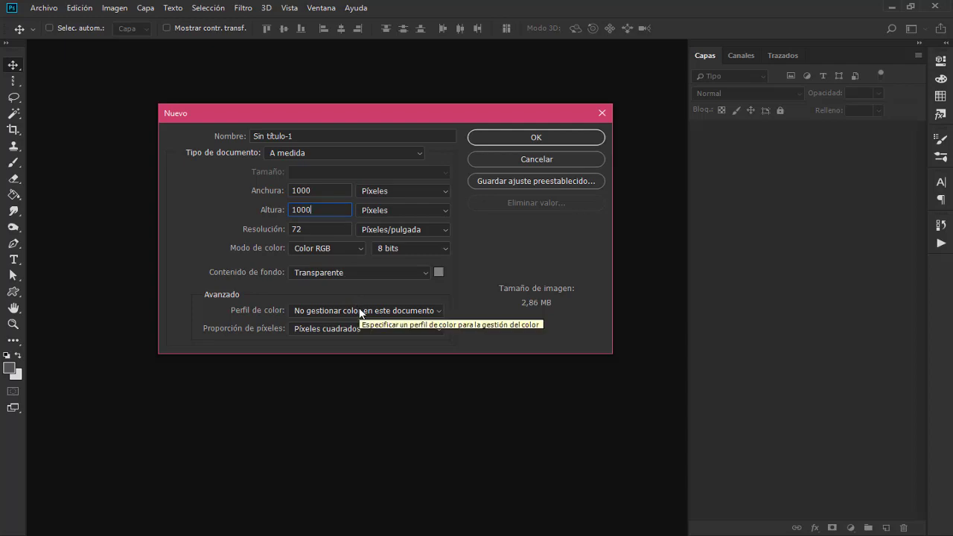
pyautogui.click(362, 310)
pyautogui.click(370, 339)
pyautogui.press('Return')
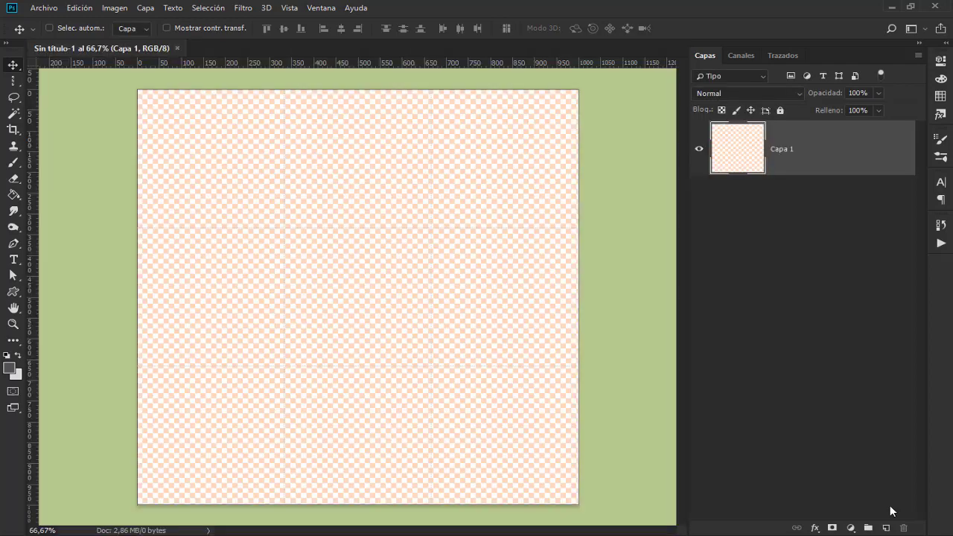
# - Add a gradient fill layer from dark grey #535151 to light grey #d9dadc
pyautogui.click(854, 528)
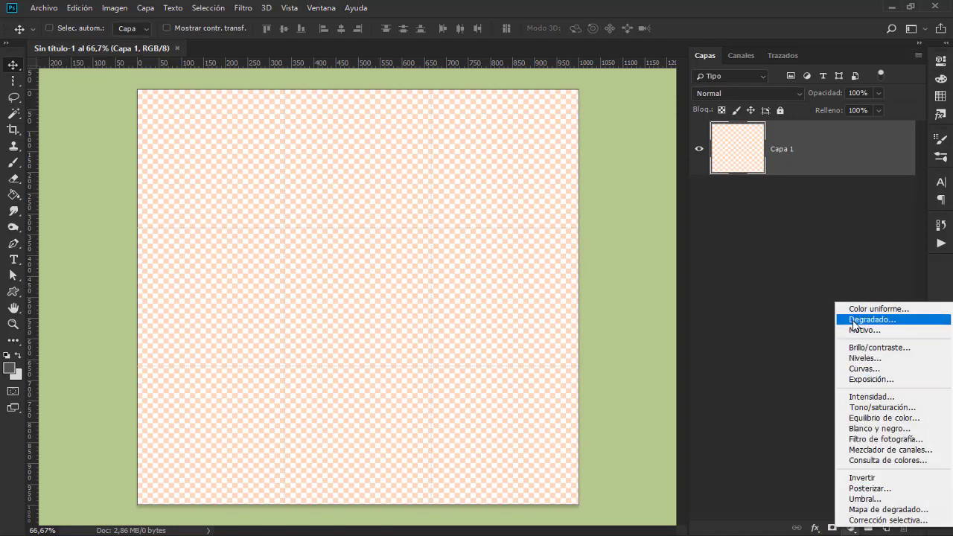
pyautogui.click(853, 322)
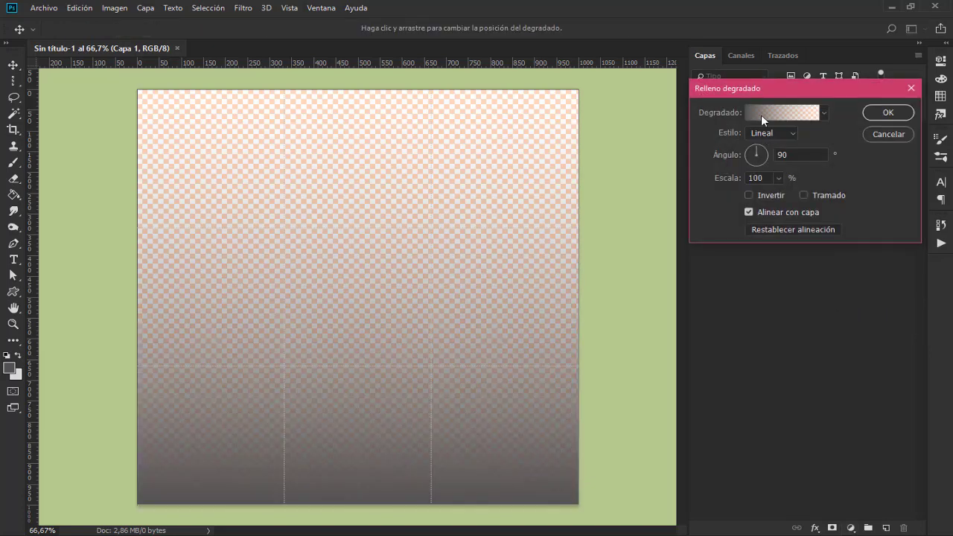
pyautogui.click(761, 114)
pyautogui.click(661, 140)
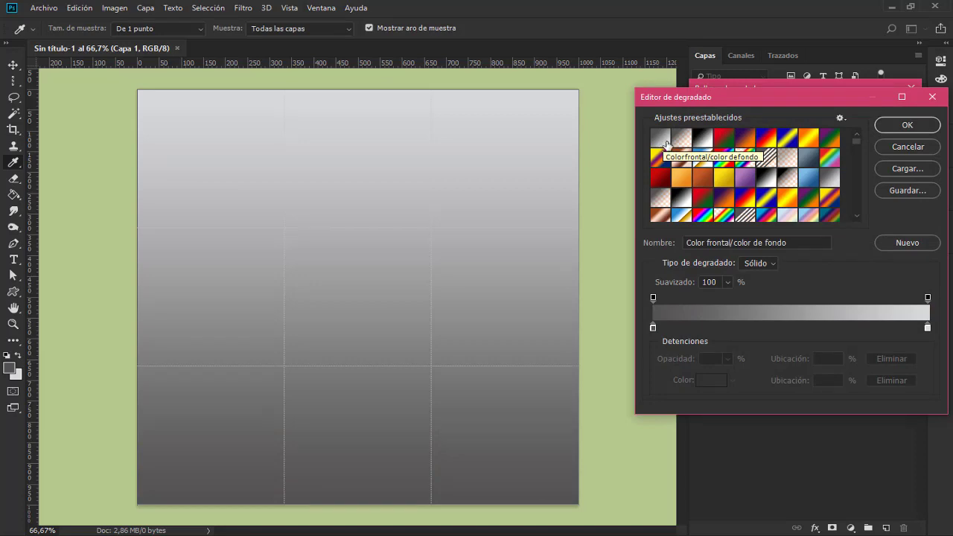
pyautogui.click(653, 327)
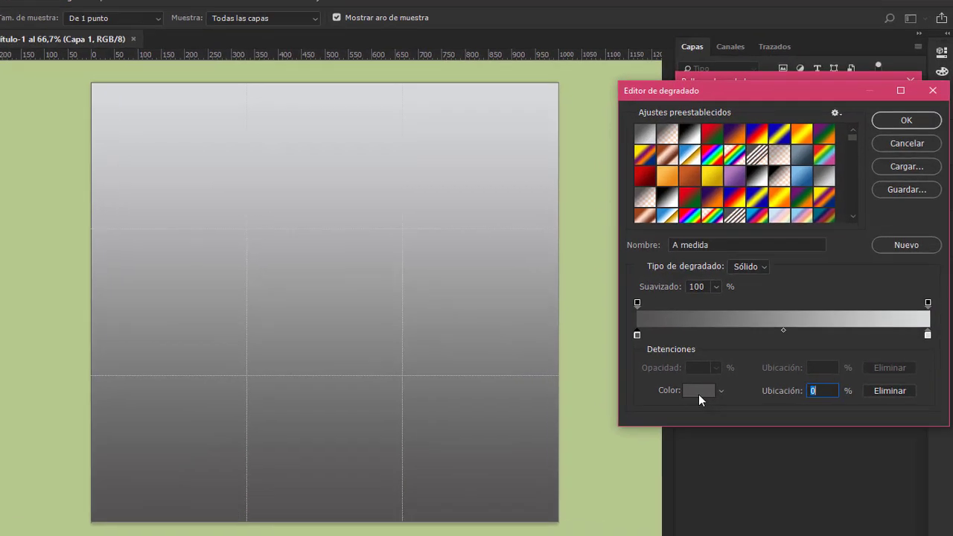
pyautogui.click(711, 381)
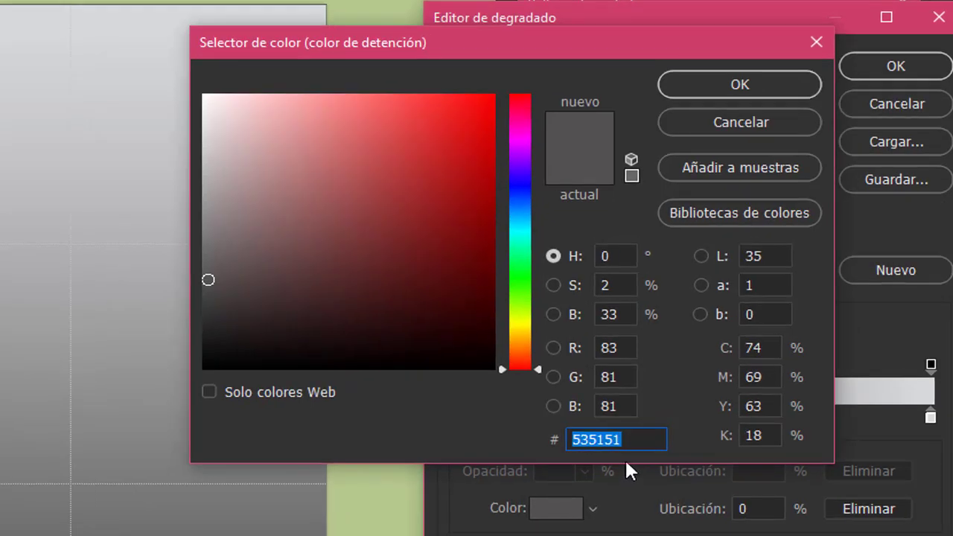
pyautogui.click(730, 84)
pyautogui.click(930, 418)
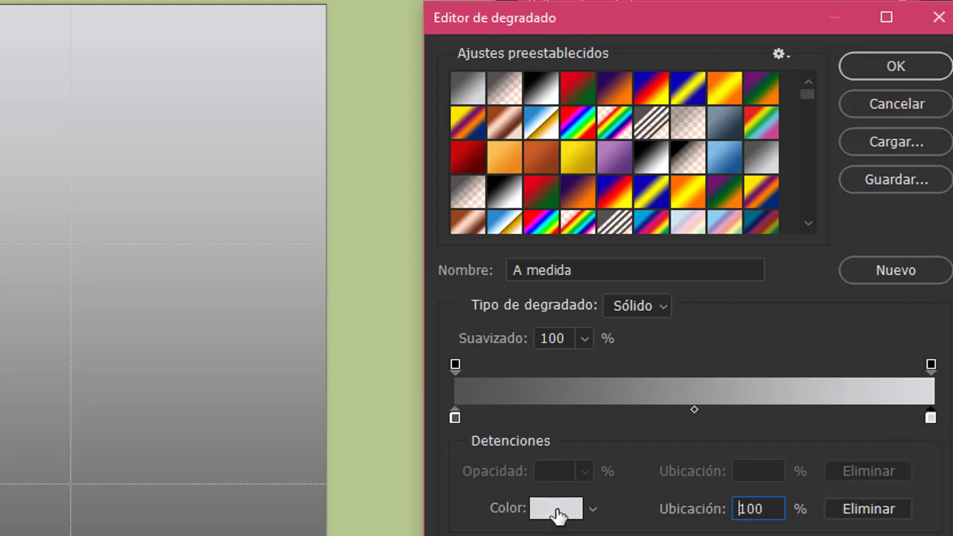
pyautogui.click(557, 509)
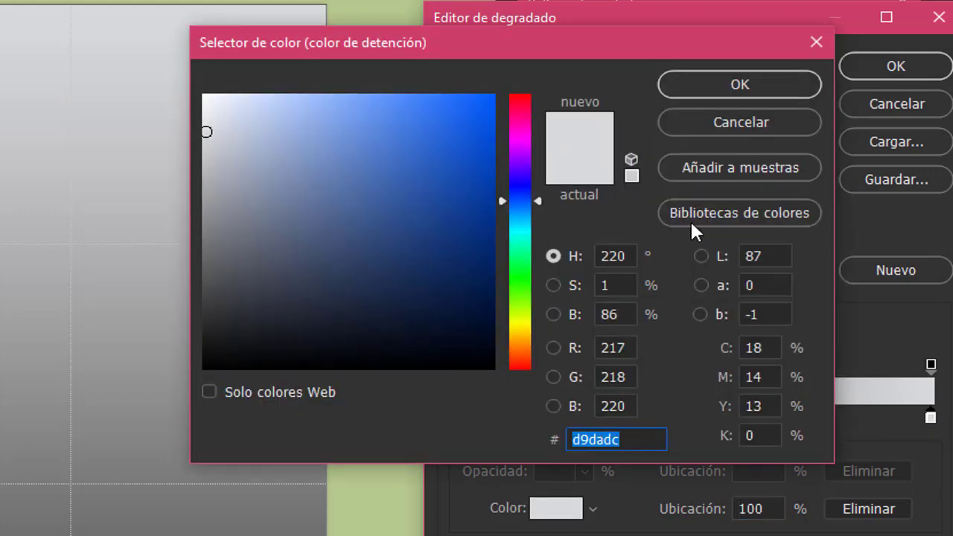
pyautogui.click(729, 84)
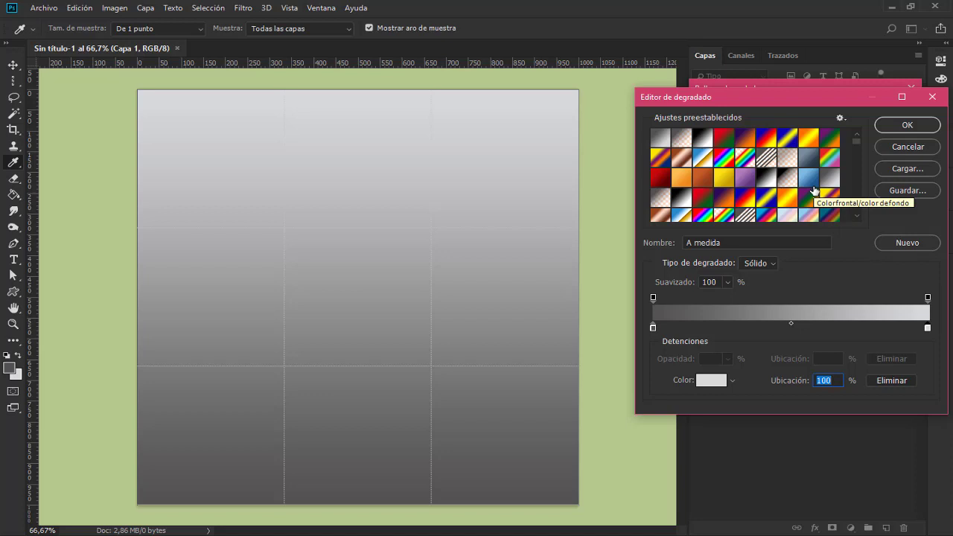
pyautogui.click(900, 126)
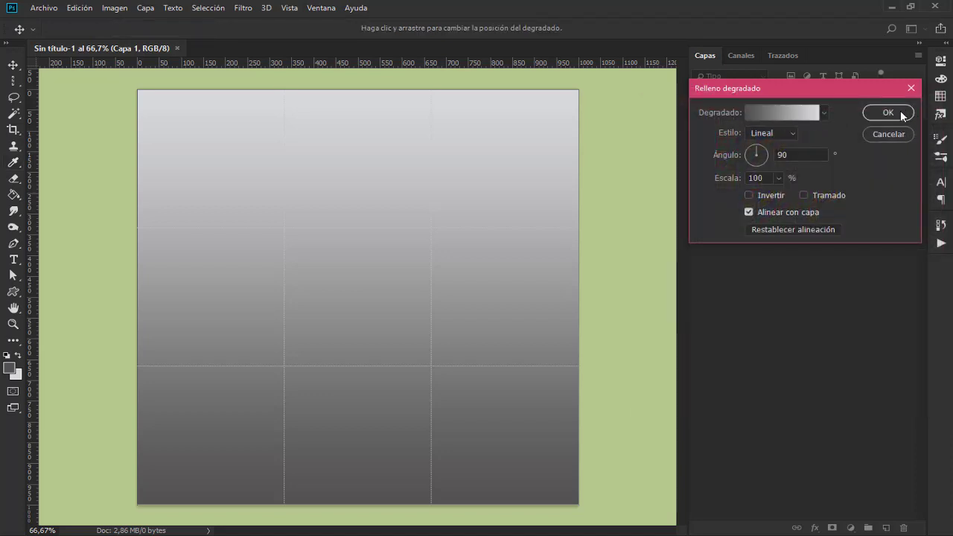
# - Make the gradient fill radial and reversed at 144% scale, then apply it
pyautogui.click(778, 131)
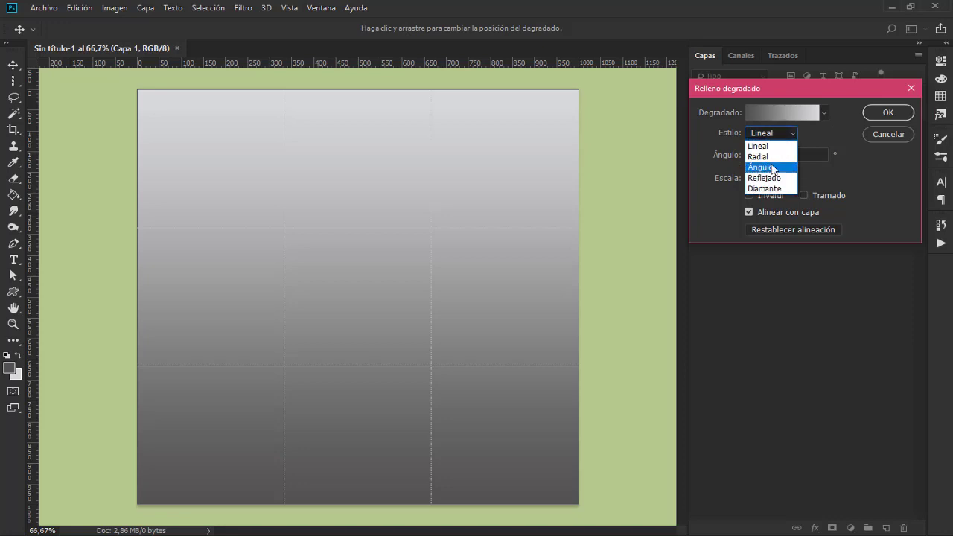
pyautogui.click(775, 157)
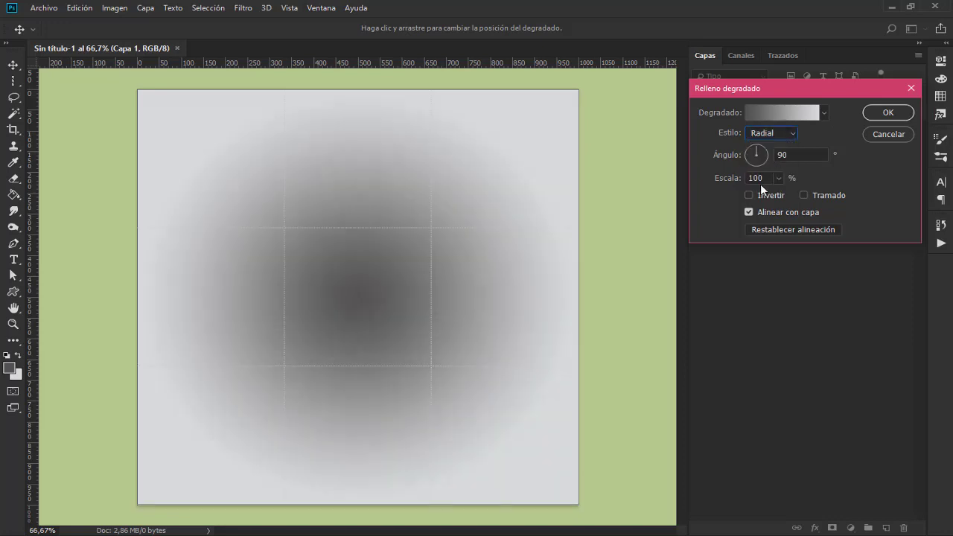
pyautogui.click(748, 195)
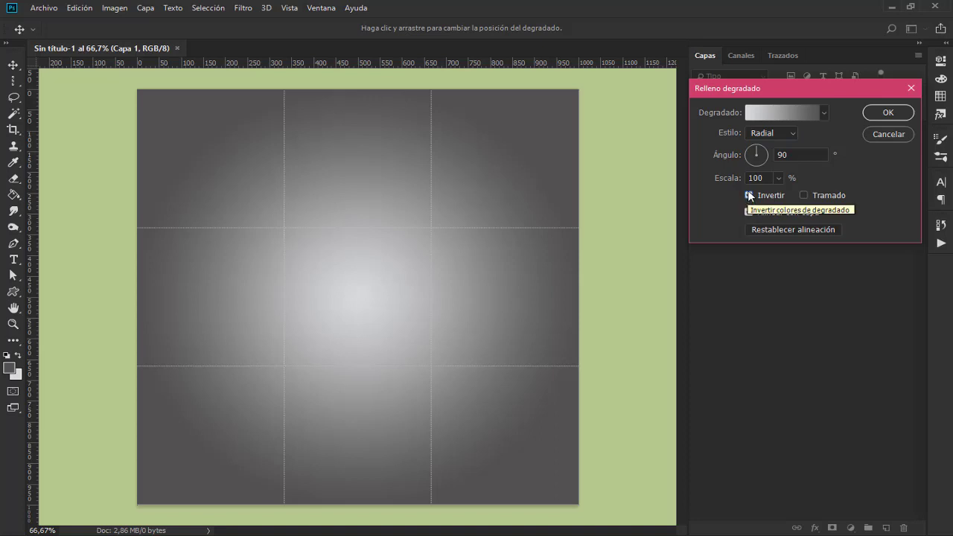
pyautogui.click(778, 178)
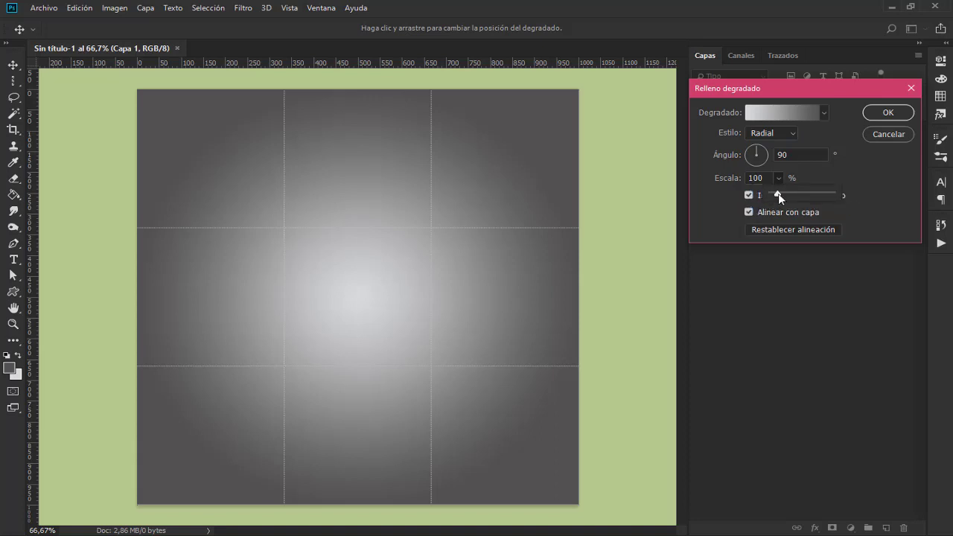
pyautogui.moveTo(779, 198); pyautogui.dragTo(780, 198)
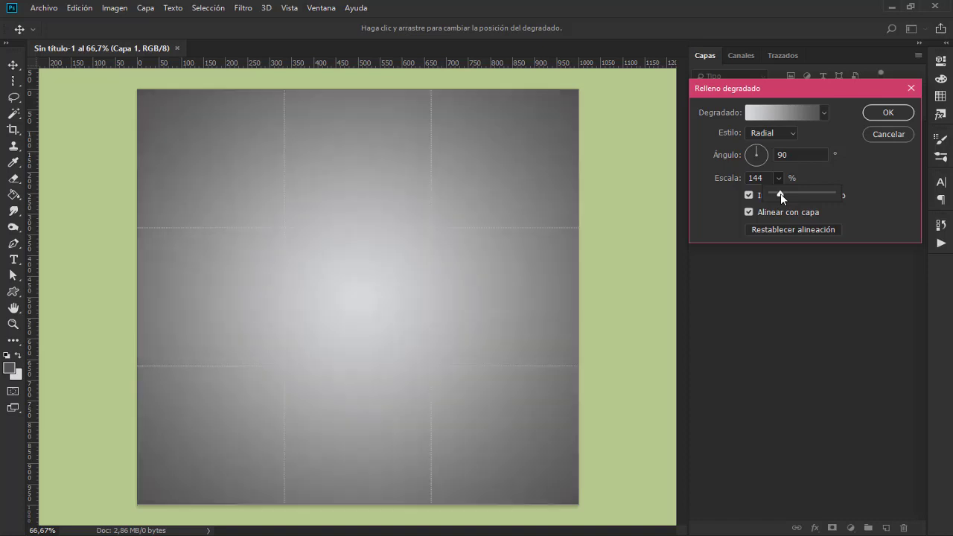
pyautogui.click(883, 113)
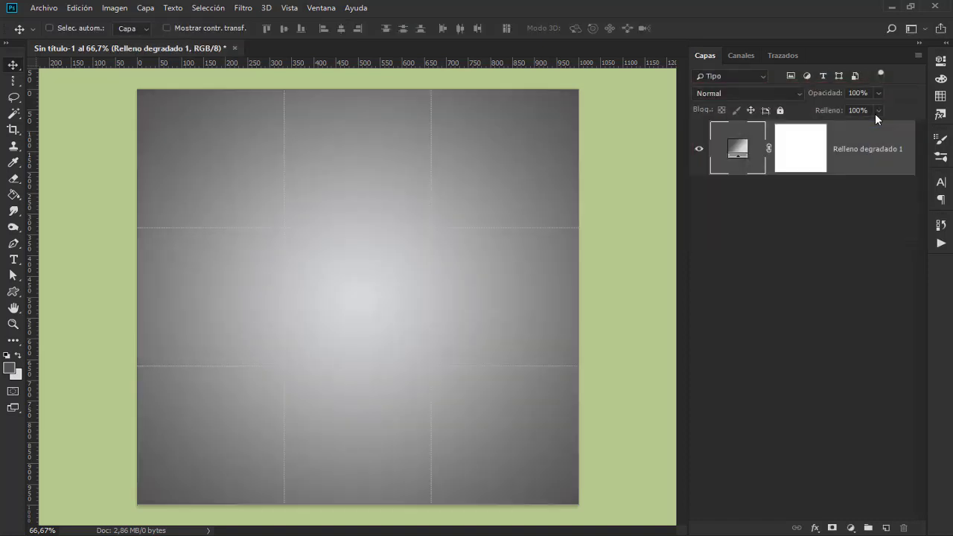
# - Place Modelo.png as an embedded ballerina layer above the gradient
pyautogui.click(43, 8)
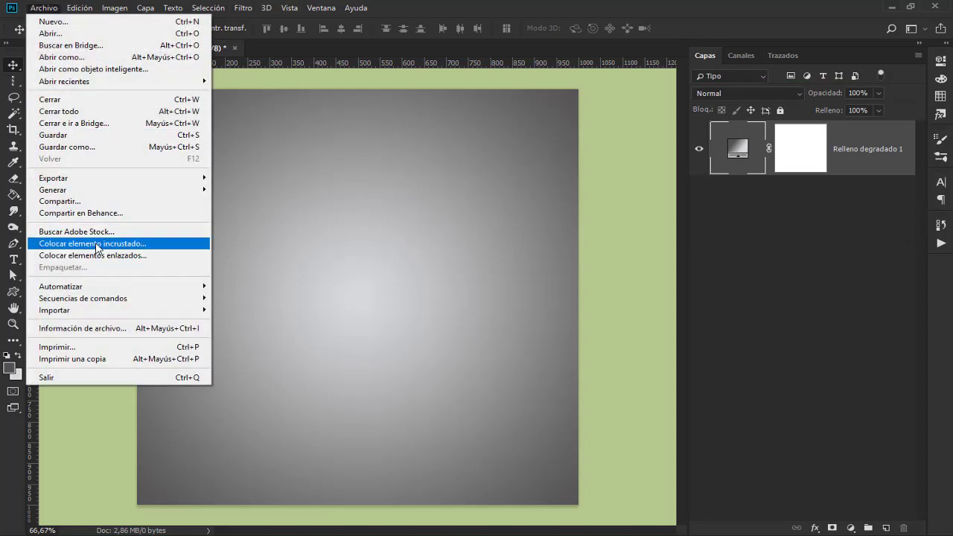
pyautogui.click(137, 245)
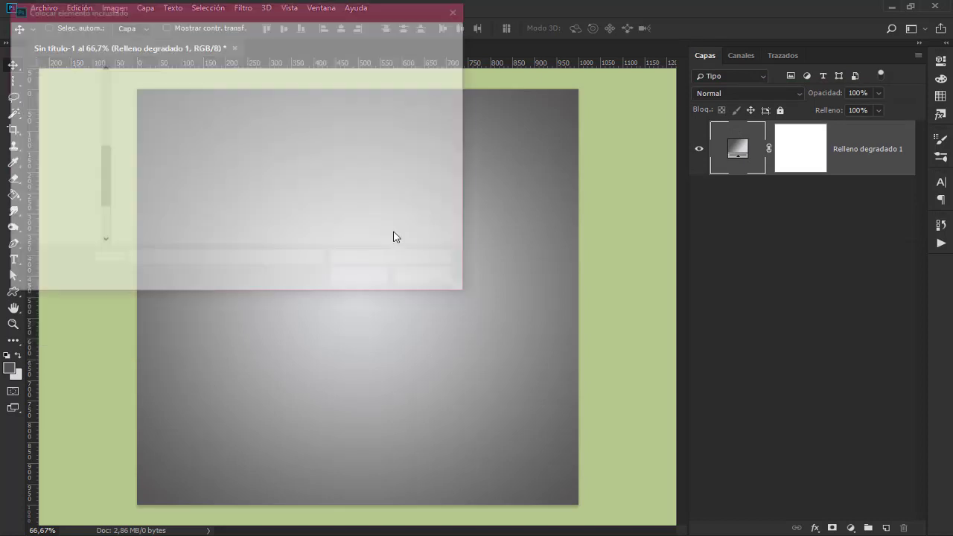
pyautogui.click(152, 108)
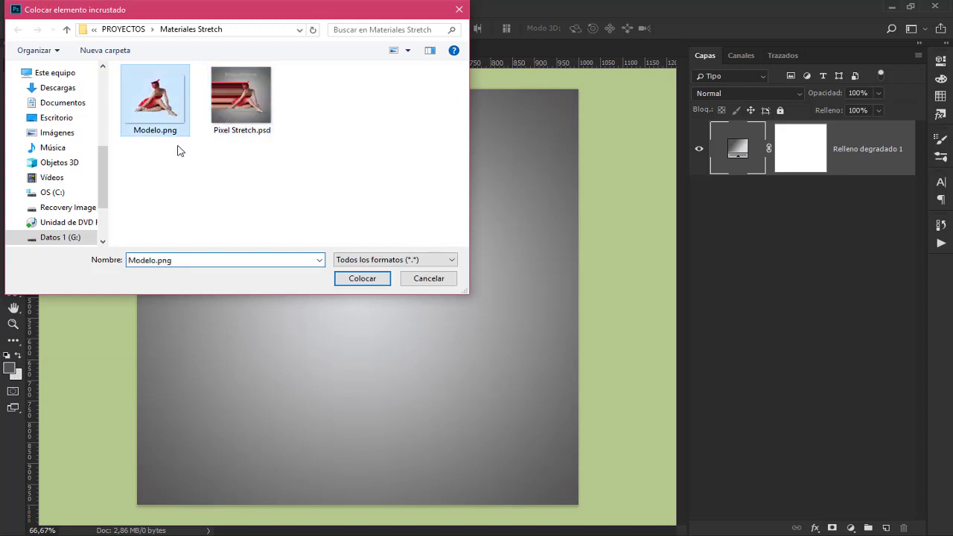
pyautogui.click(374, 281)
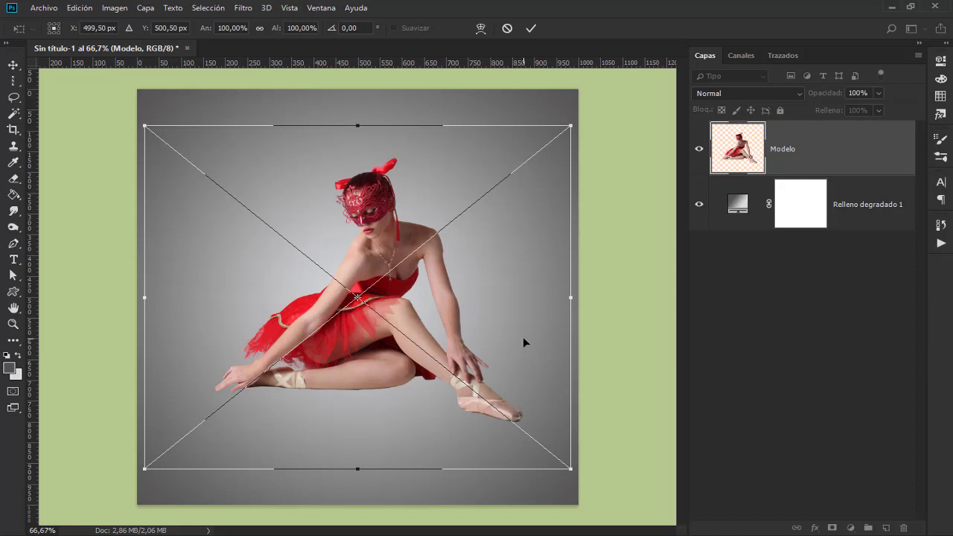
# - Commit the ballerina placement and scale her down slightly from the top-left corner
pyautogui.press('Return')
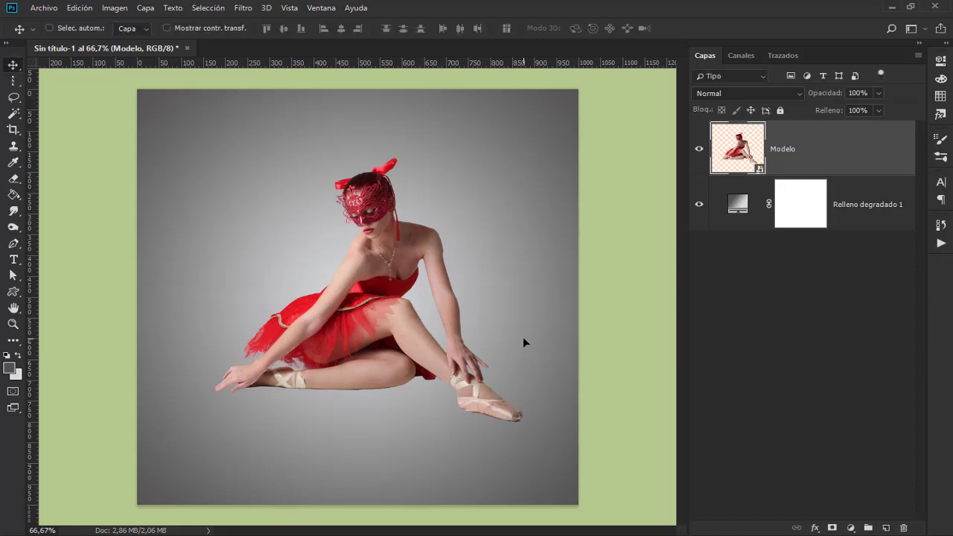
pyautogui.hotkey('ctrl', '-')
pyautogui.press('ctrl')
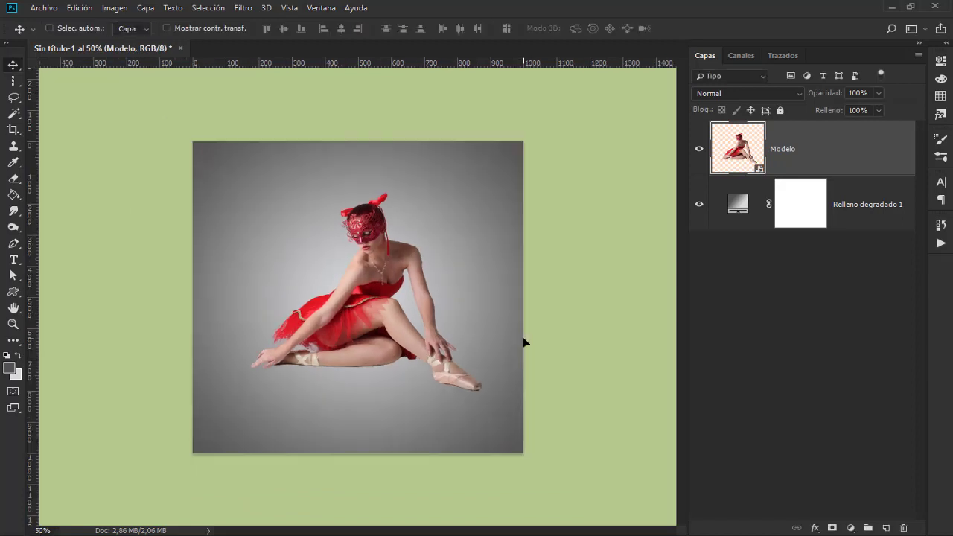
pyautogui.hotkey('ctrl', 't')
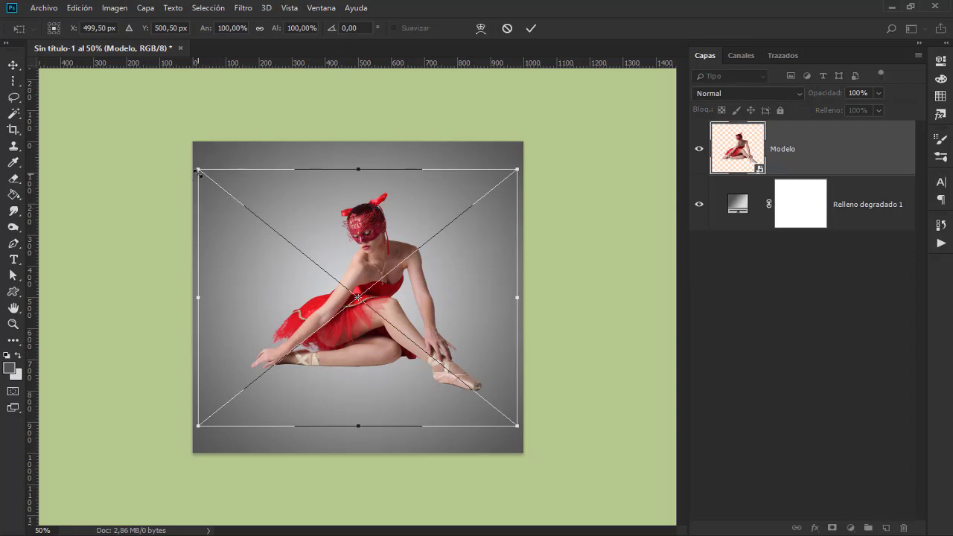
pyautogui.moveTo(199, 171); pyautogui.dragTo(232, 197)
pyautogui.press('Return')
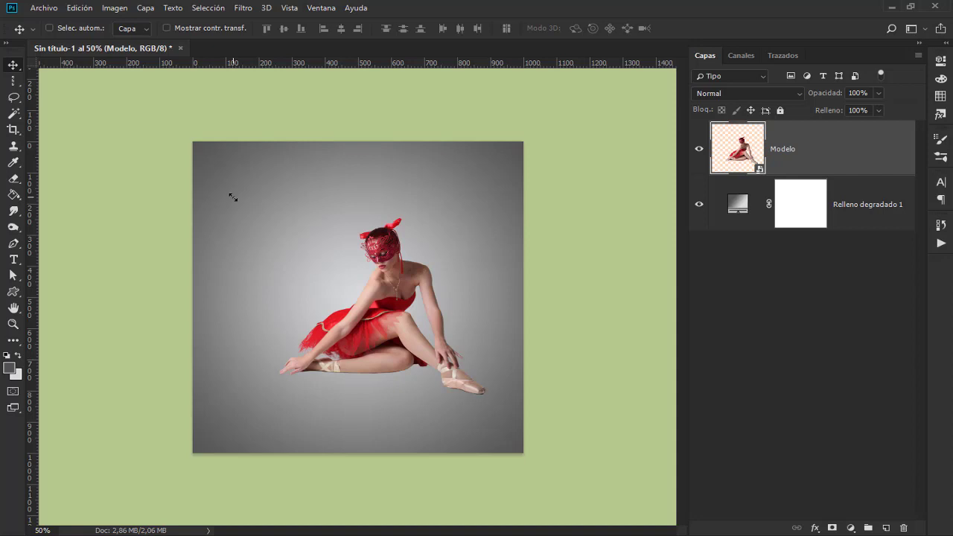
pyautogui.press('ctrl')
pyautogui.hotkey('ctrl', '+')
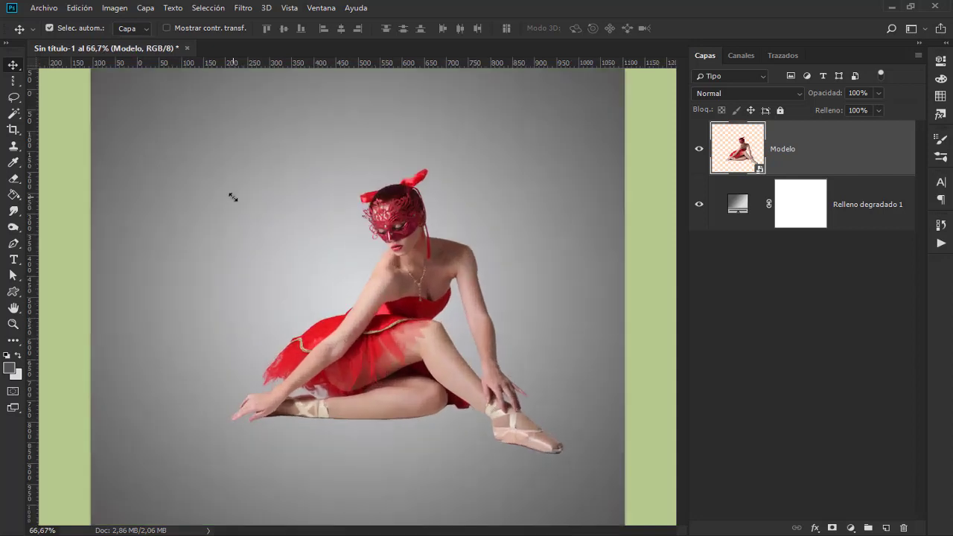
pyautogui.hotkey('ctrl', '+')
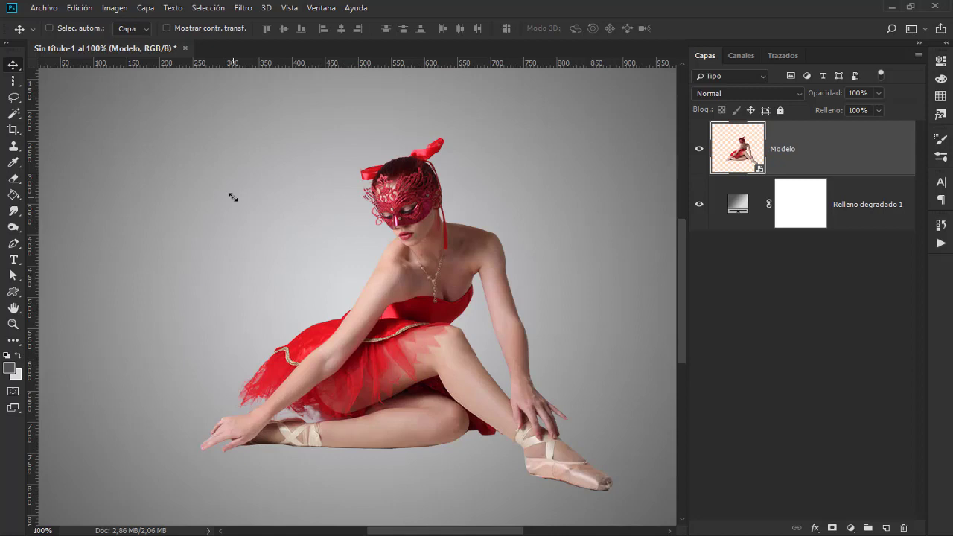
pyautogui.click(13, 80)
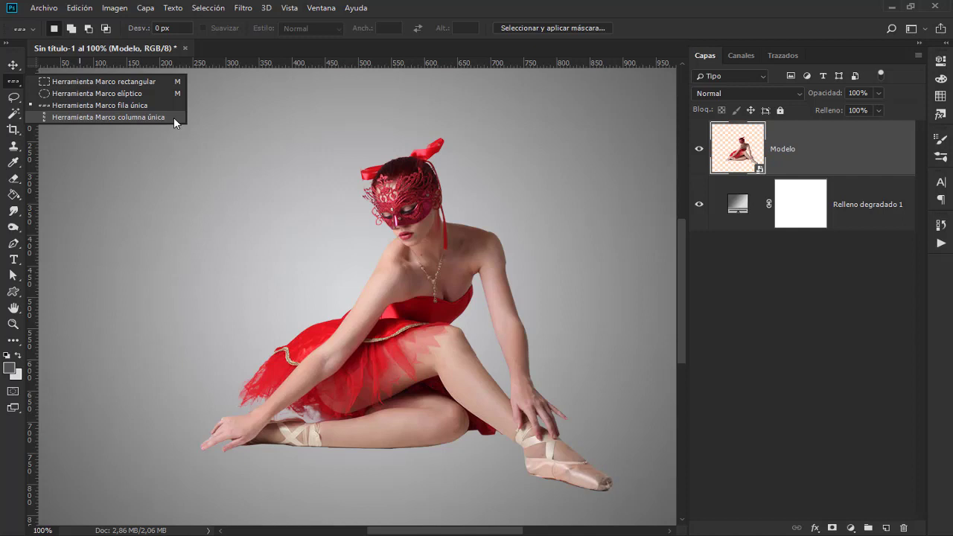
# - Copy a single-pixel column through the dancer onto a new layer, Capa 1
pyautogui.click(111, 117)
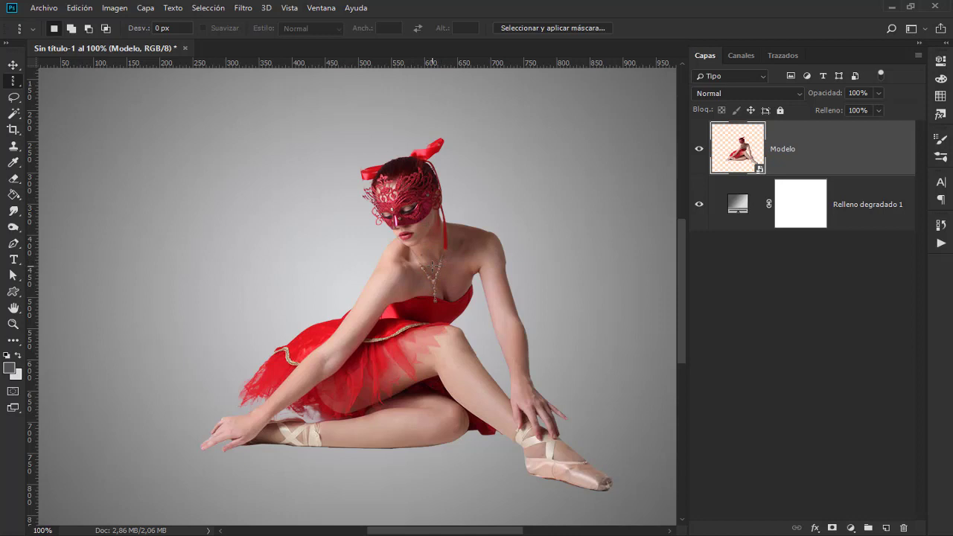
pyautogui.click(431, 268)
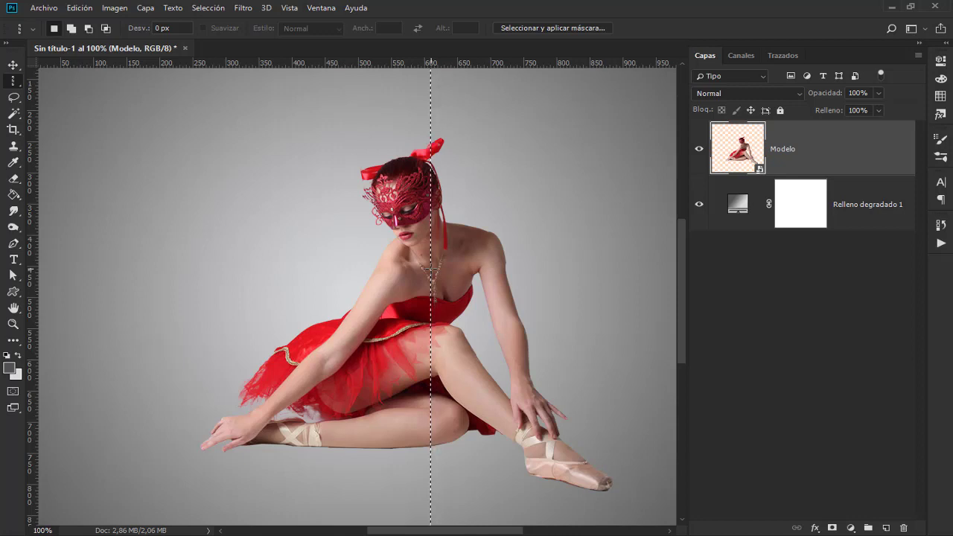
pyautogui.press('Left')
pyautogui.press('Left')
pyautogui.press('Left')
pyautogui.press('Left')
pyautogui.press('Left')
pyautogui.press('Left')
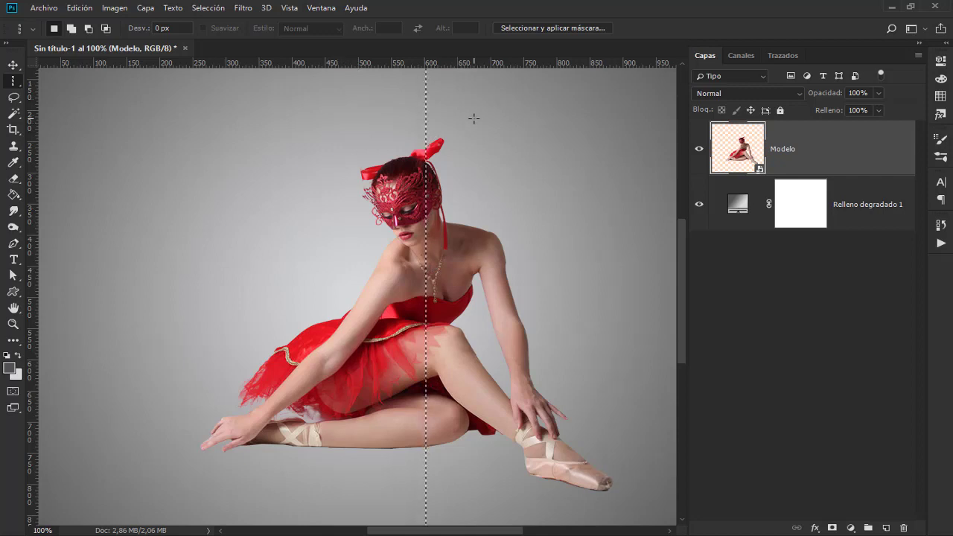
pyautogui.hotkey('ctrl', '-')
pyautogui.hotkey('ctrl', '+')
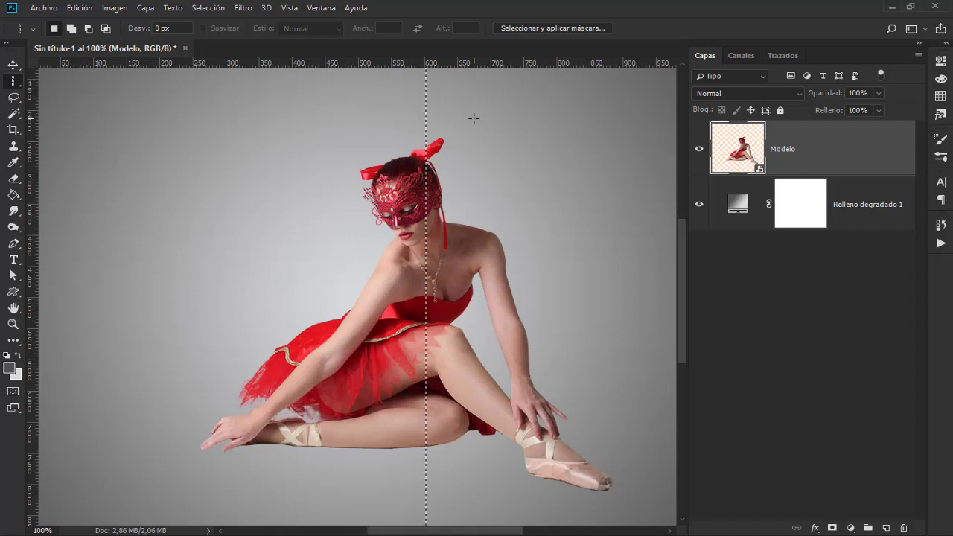
pyautogui.hotkey('ctrl', 'j')
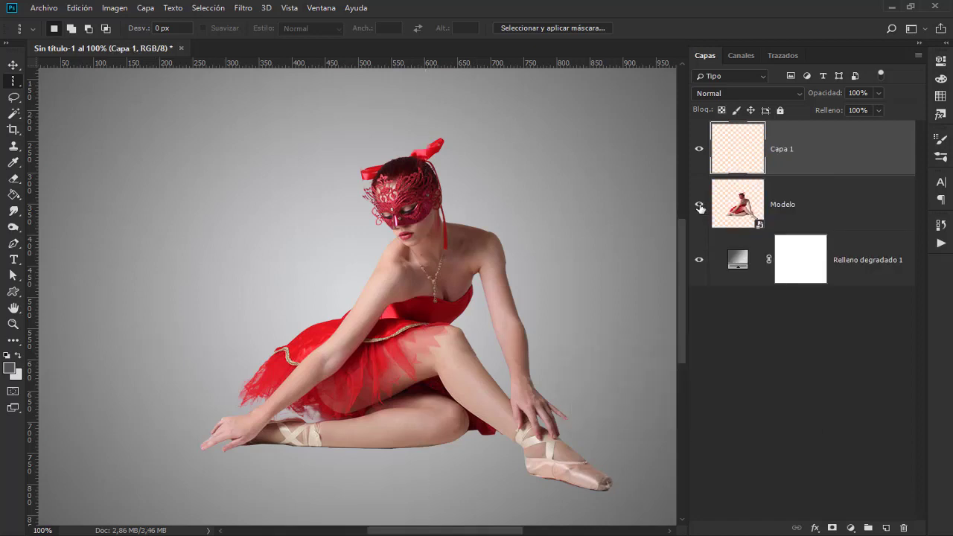
# - Hide Modelo, move the column layer below it, and rename it Pixel
pyautogui.click(699, 208)
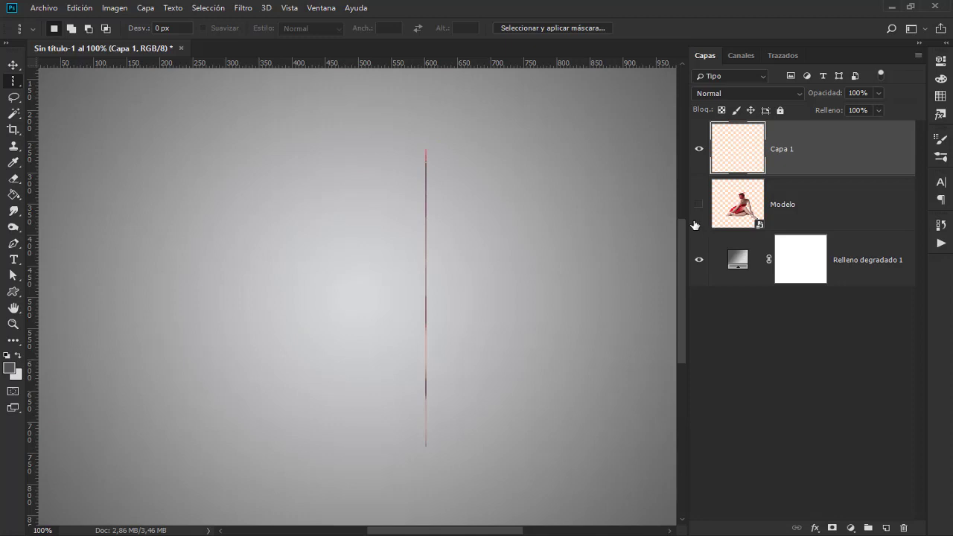
pyautogui.moveTo(789, 152); pyautogui.dragTo(808, 232)
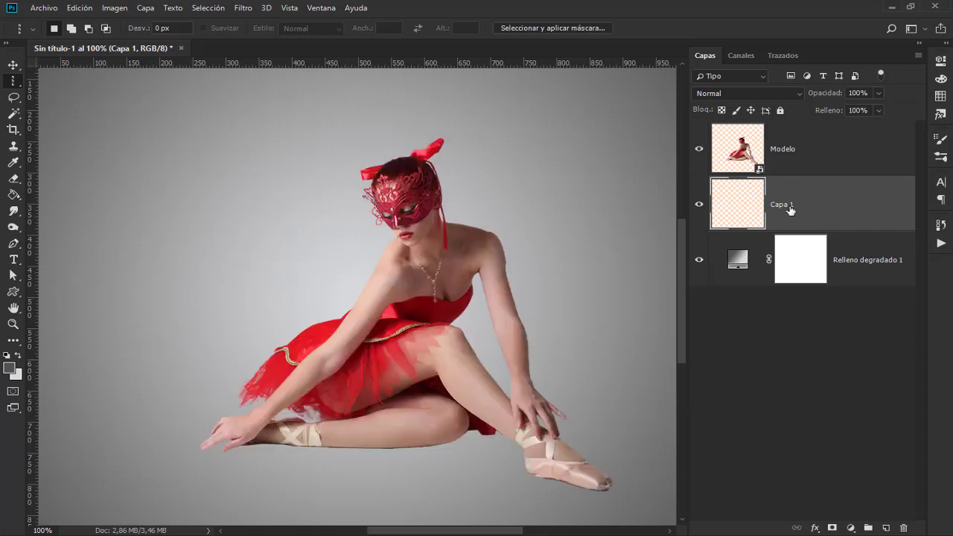
pyautogui.doubleClick(782, 204)
pyautogui.write('Pixel')
pyautogui.press('Return')
pyautogui.hotkey('ctrl', 't')
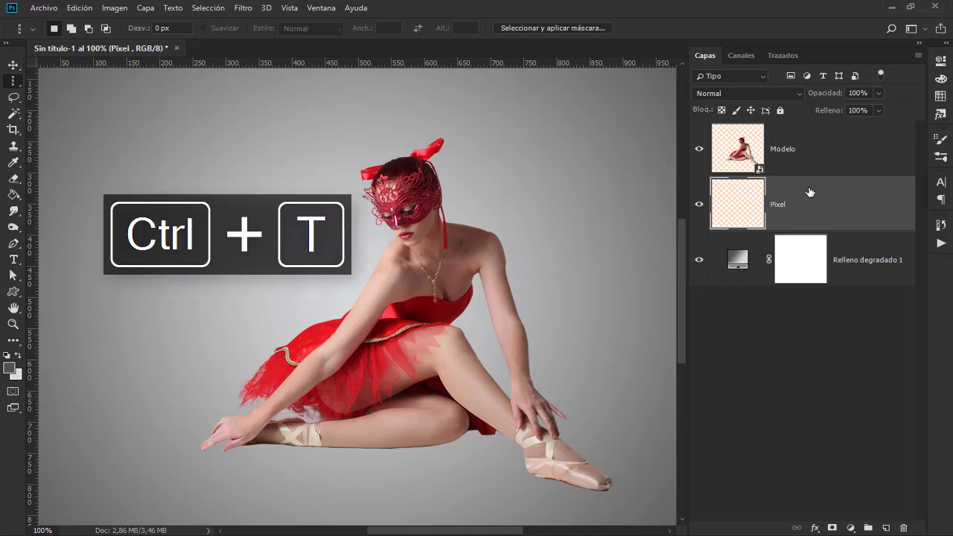
# - Stretch the Pixel column leftward to the canvas edge, about 604 px wide
pyautogui.hotkey('ctrl', '-')
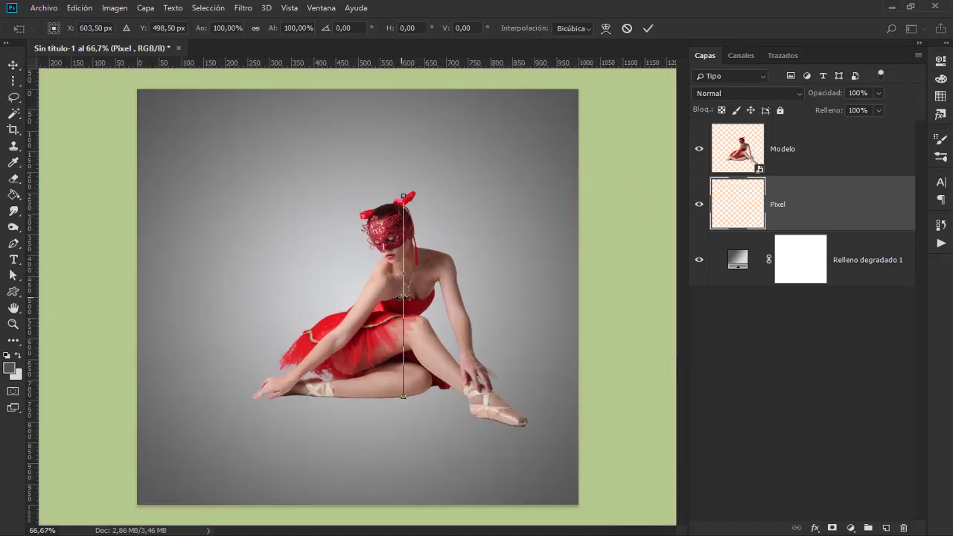
pyautogui.moveTo(402, 296); pyautogui.dragTo(131, 299)
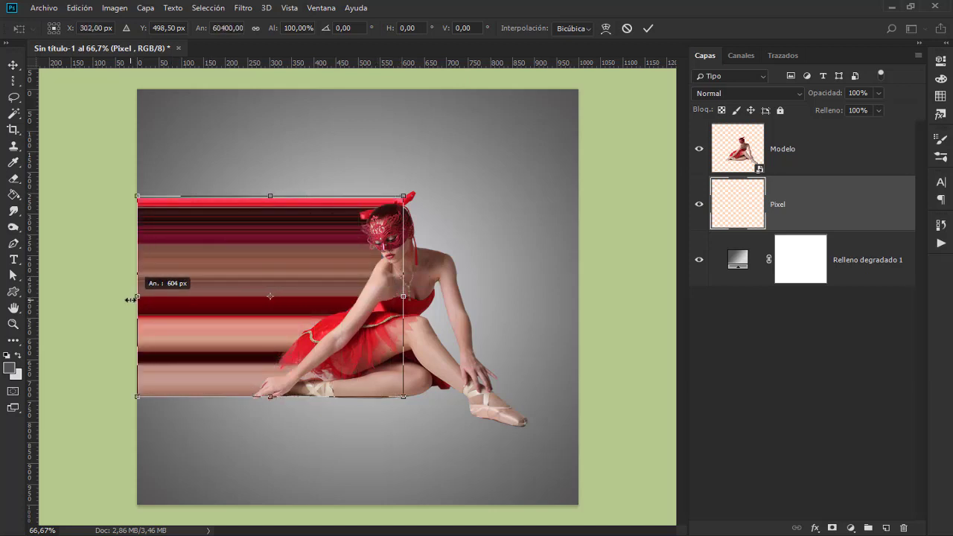
# - Commit the stripe stretch, zoom in on the dancer's hand, and add a mask to Pixel
pyautogui.press('Return')
pyautogui.press('m')
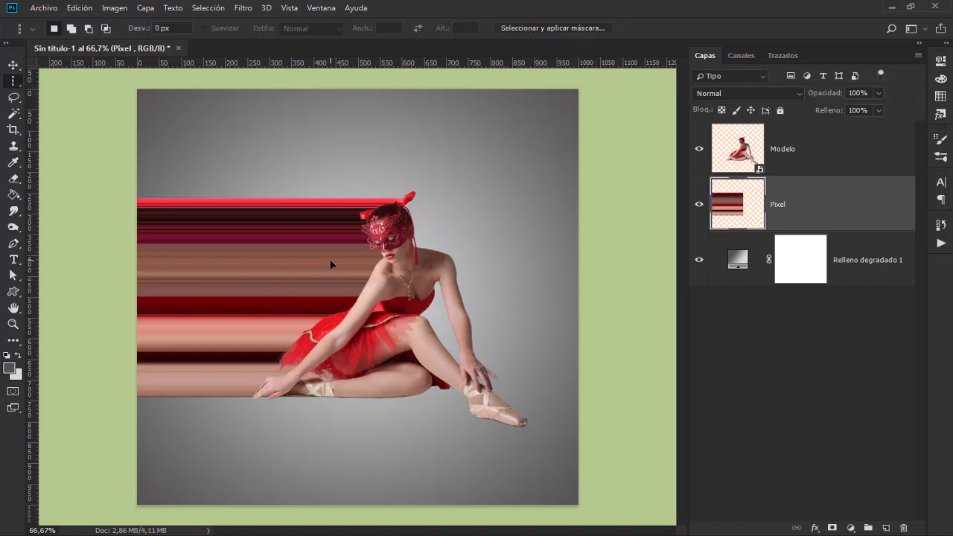
pyautogui.hotkey('ctrl', '+')
pyautogui.hotkey('ctrl', '+')
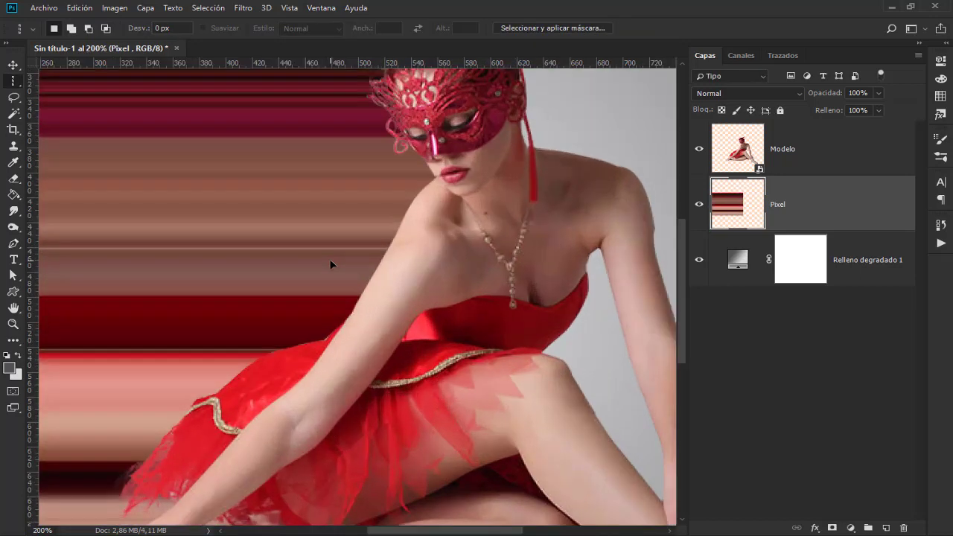
pyautogui.scroll(1, 546, 228)
pyautogui.scroll(2, 544, 230)
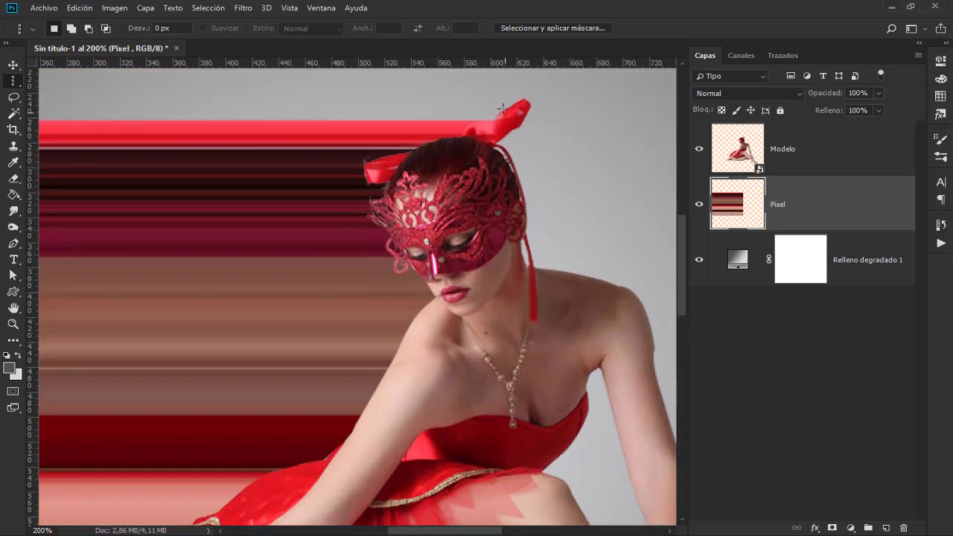
pyautogui.scroll(-1, 484, 156)
pyautogui.scroll(-3, 469, 208)
pyautogui.scroll(-3, 447, 268)
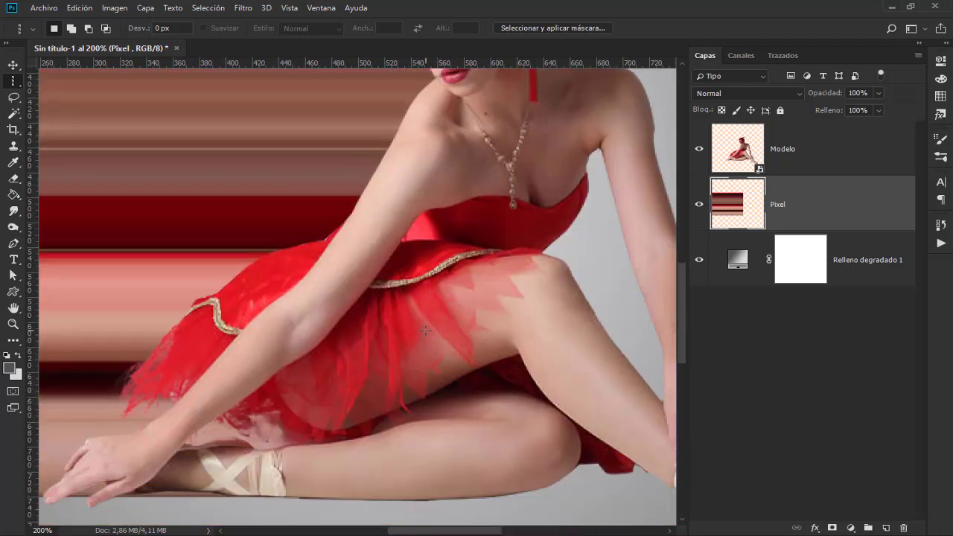
pyautogui.scroll(-1, 426, 330)
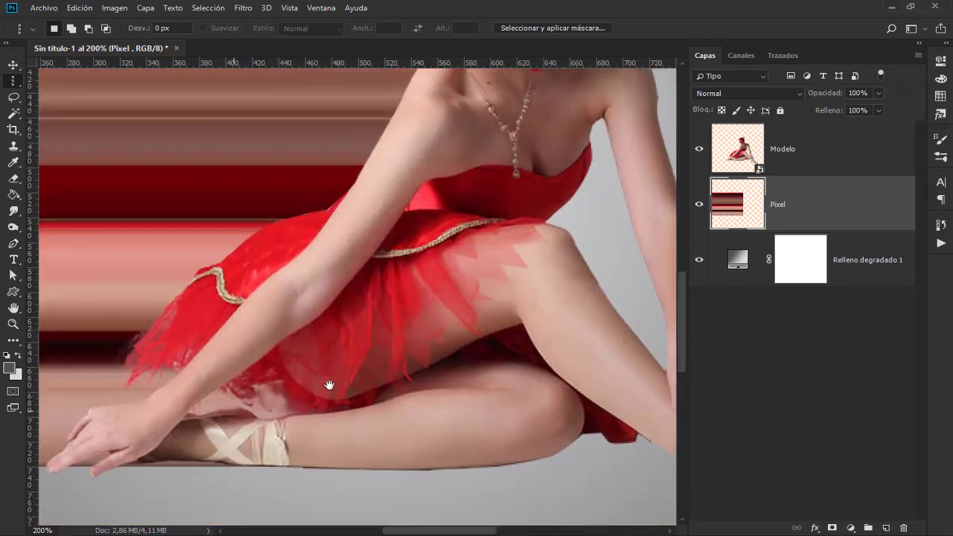
pyautogui.scroll(-2, 330, 383)
pyautogui.hscroll(-5, 330, 383)
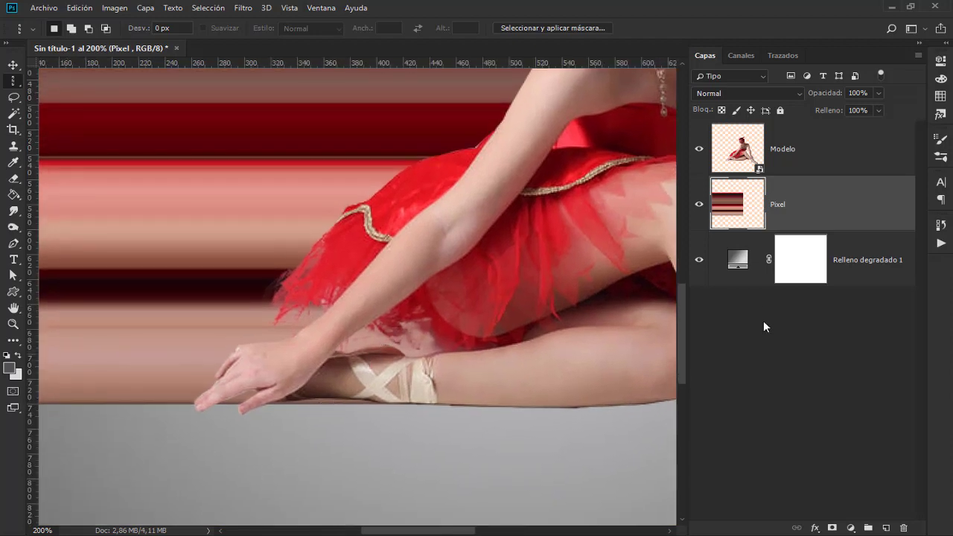
pyautogui.click(833, 528)
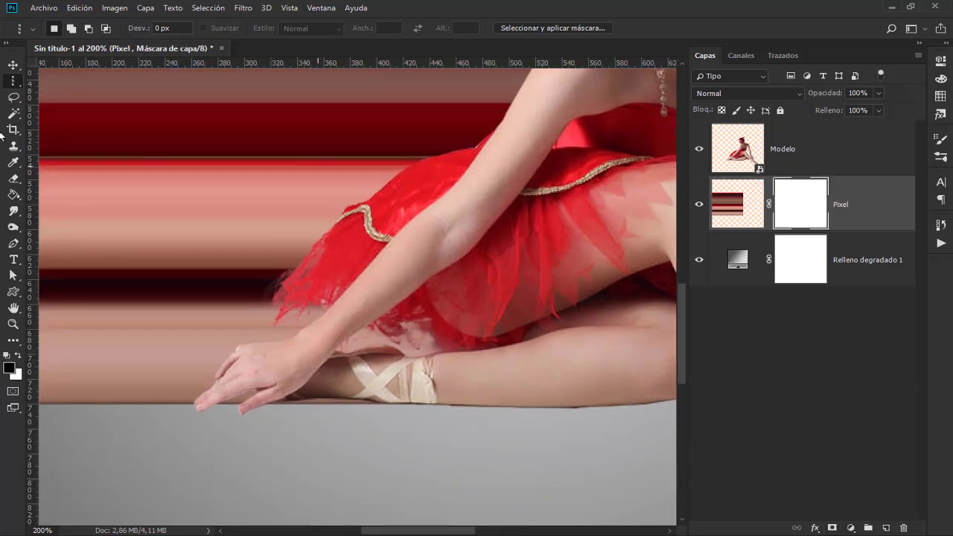
# - Paint black with a small hard round brush to hide stripes along the floor edge
pyautogui.rightClick(13, 162)
pyautogui.click(67, 160)
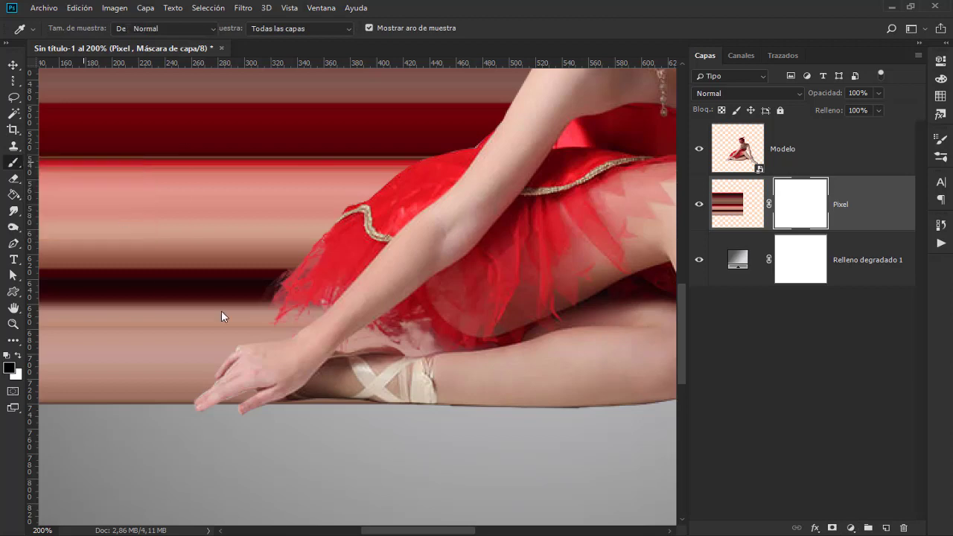
pyautogui.rightClick(355, 254)
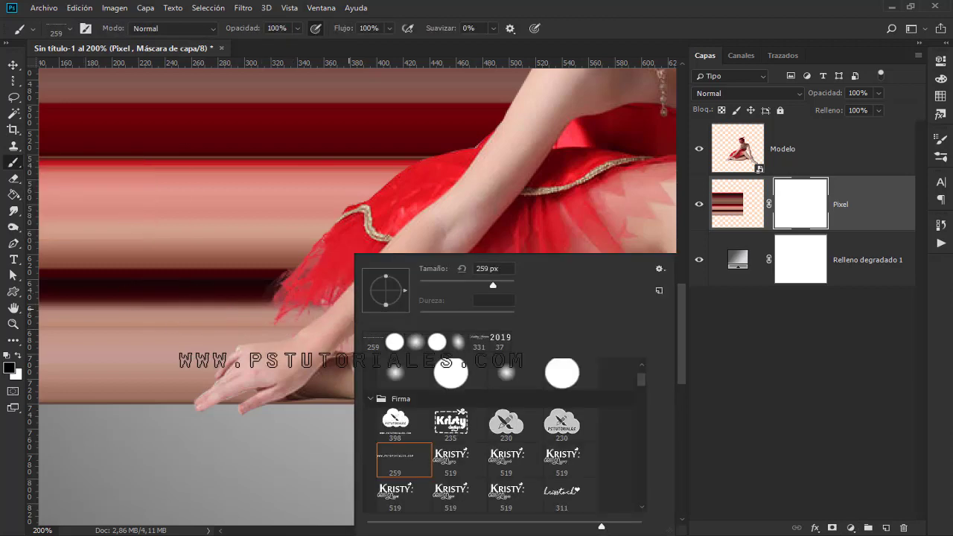
pyautogui.click(453, 378)
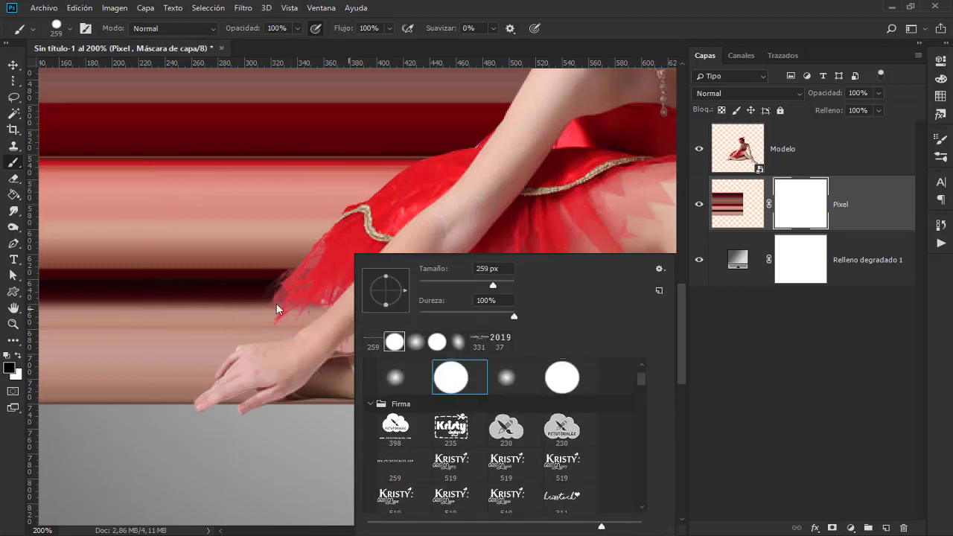
pyautogui.moveTo(307, 305); pyautogui.dragTo(148, 320)
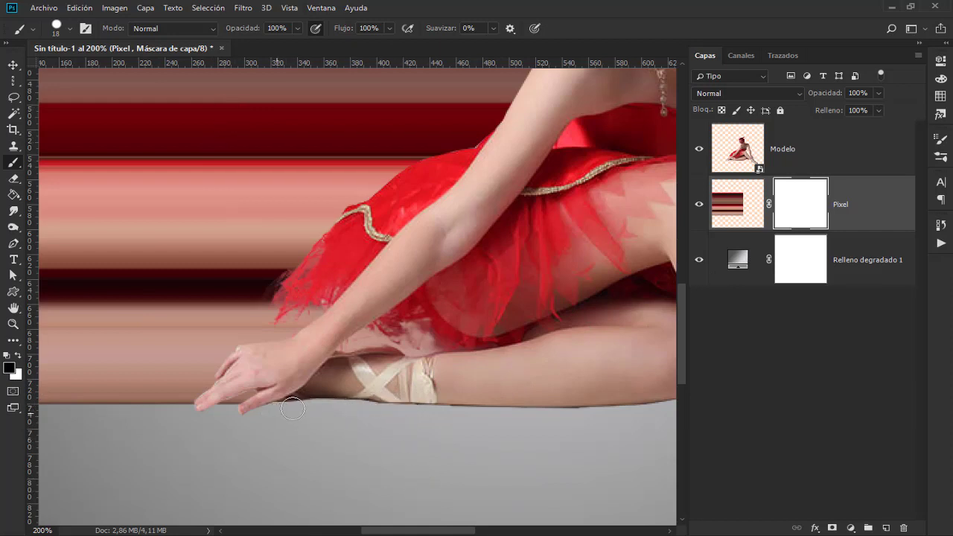
pyautogui.moveTo(260, 414)
pyautogui.mouseDown()
pyautogui.moveTo(225, 410)
pyautogui.moveTo(256, 400)
pyautogui.mouseUp()
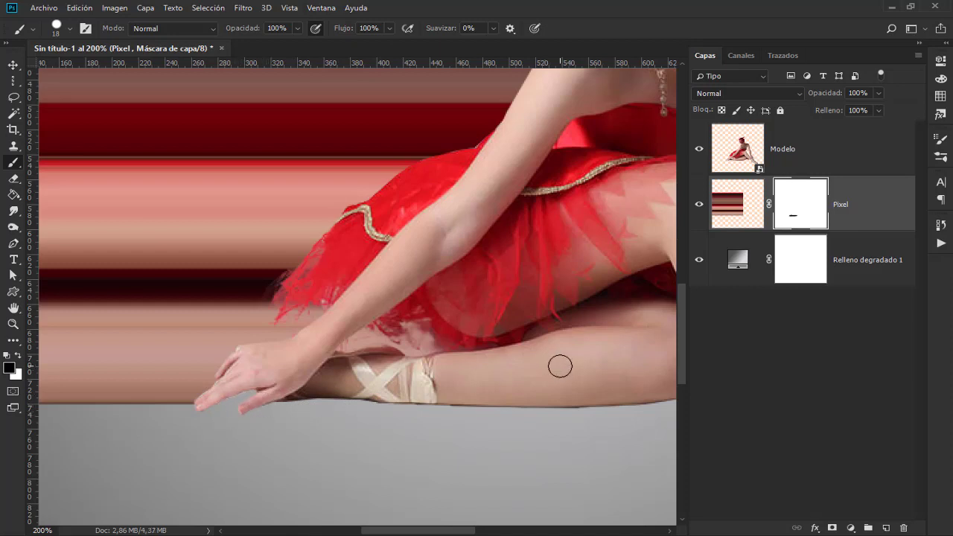
pyautogui.hotkey('ctrl', '-')
pyautogui.hotkey('ctrl', '-')
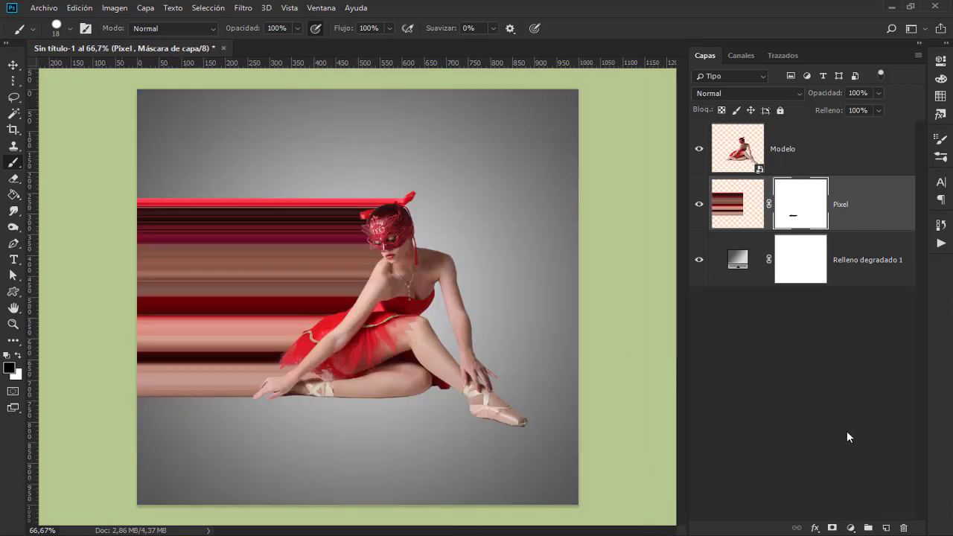
# - Add a new empty layer above Pixel named S
pyautogui.click(887, 528)
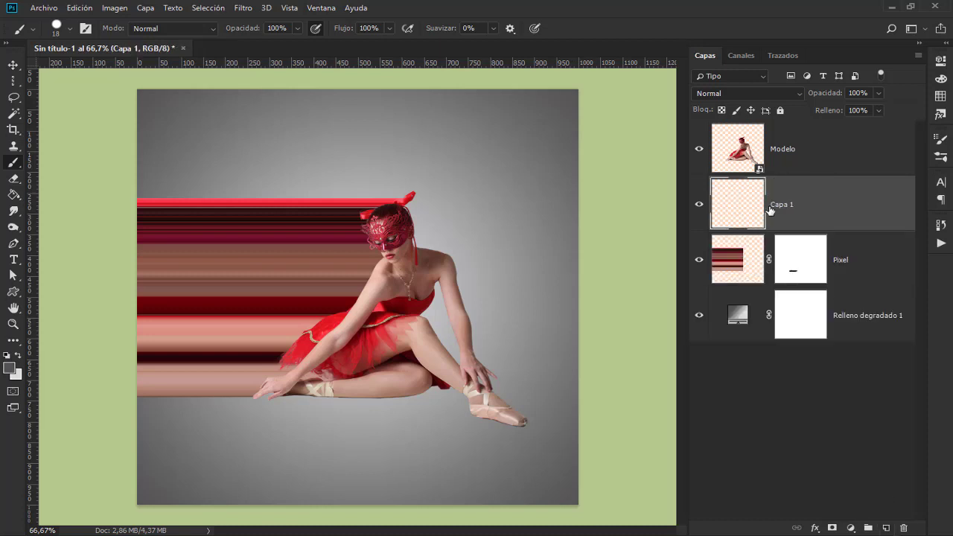
pyautogui.doubleClick(782, 205)
pyautogui.write('S')
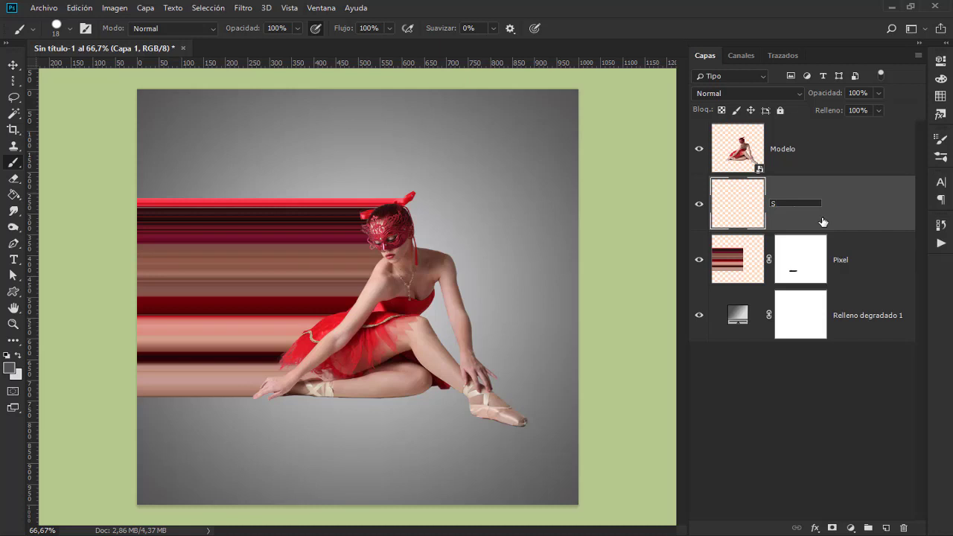
pyautogui.press('Return')
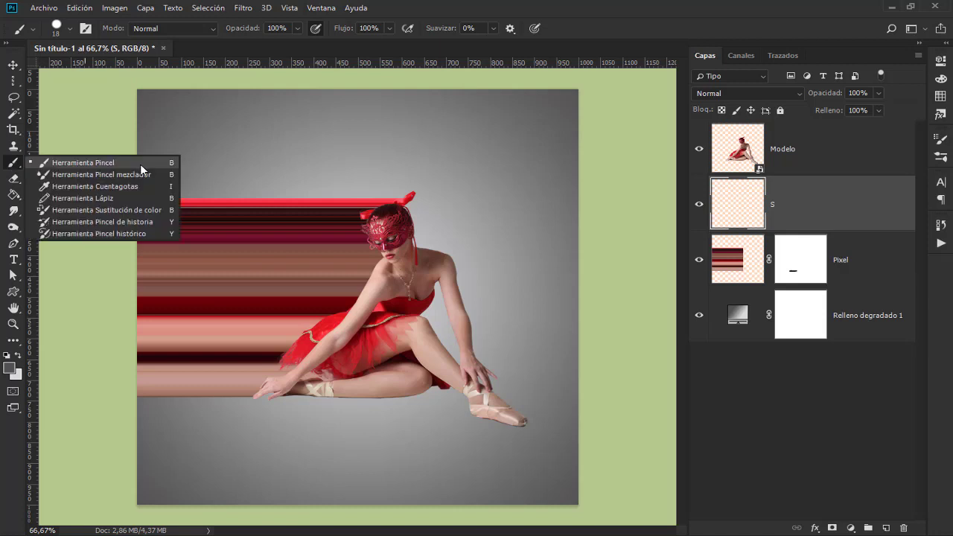
# - Paint soft dark shadow with a ~126 px soft round brush along the arm and tutu
pyautogui.rightClick(238, 224)
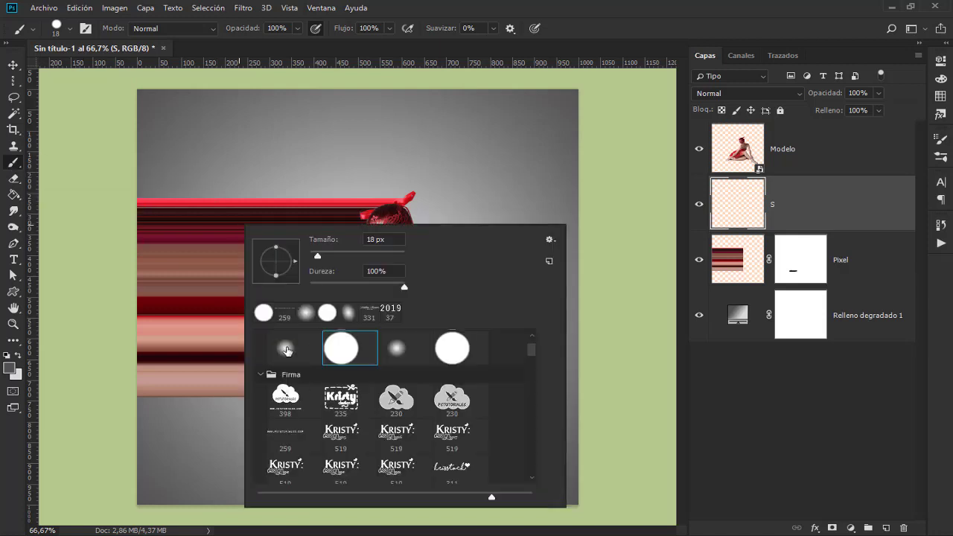
pyautogui.click(287, 350)
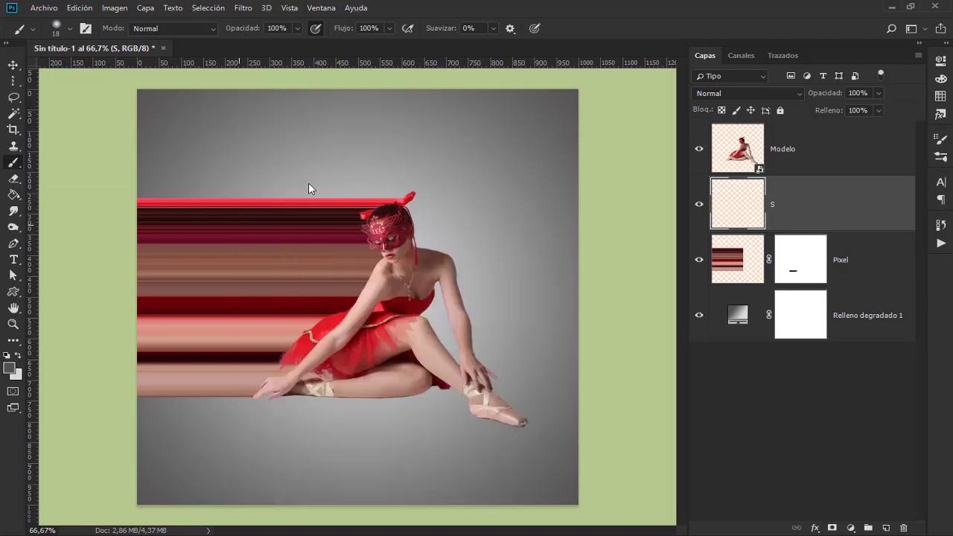
pyautogui.keyDown('alt'); pyautogui.rightClick(307, 183); pyautogui.keyUp('alt')
pyautogui.moveTo(315, 182); pyautogui.dragTo(332, 184)
pyautogui.hotkey('ctrl', '1')
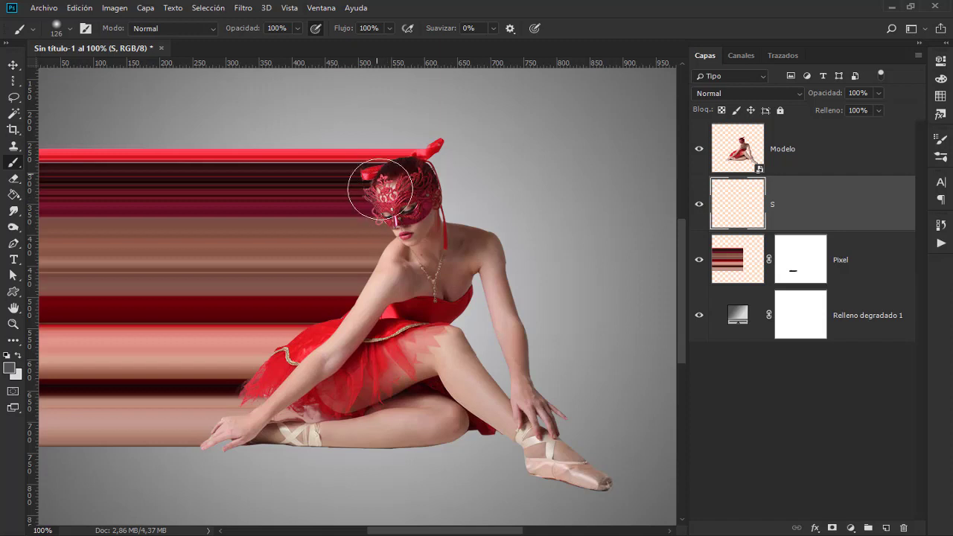
pyautogui.moveTo(380, 193)
pyautogui.mouseDown()
pyautogui.moveTo(392, 233)
pyautogui.moveTo(310, 341)
pyautogui.moveTo(304, 400)
pyautogui.mouseUp()
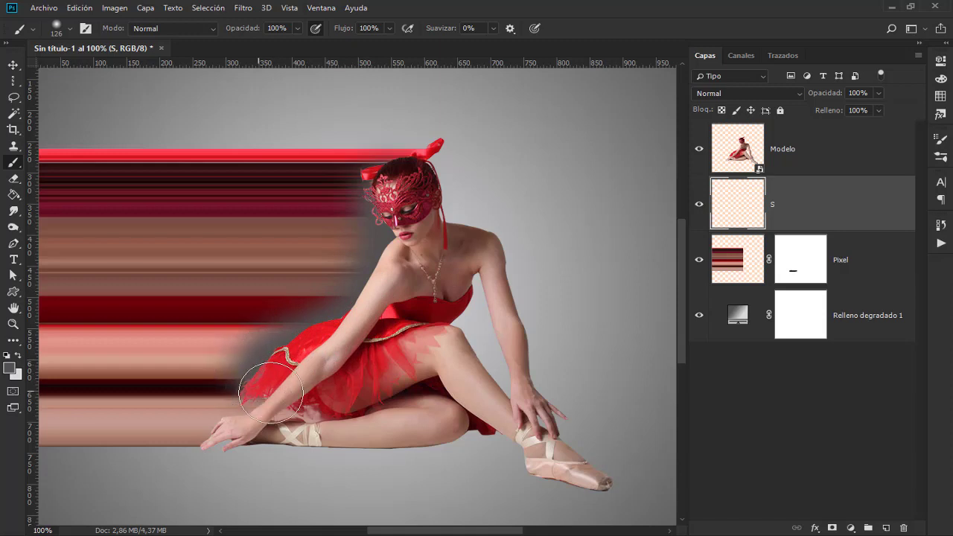
pyautogui.moveTo(298, 370)
pyautogui.mouseDown()
pyautogui.moveTo(200, 437)
pyautogui.moveTo(216, 426)
pyautogui.mouseUp()
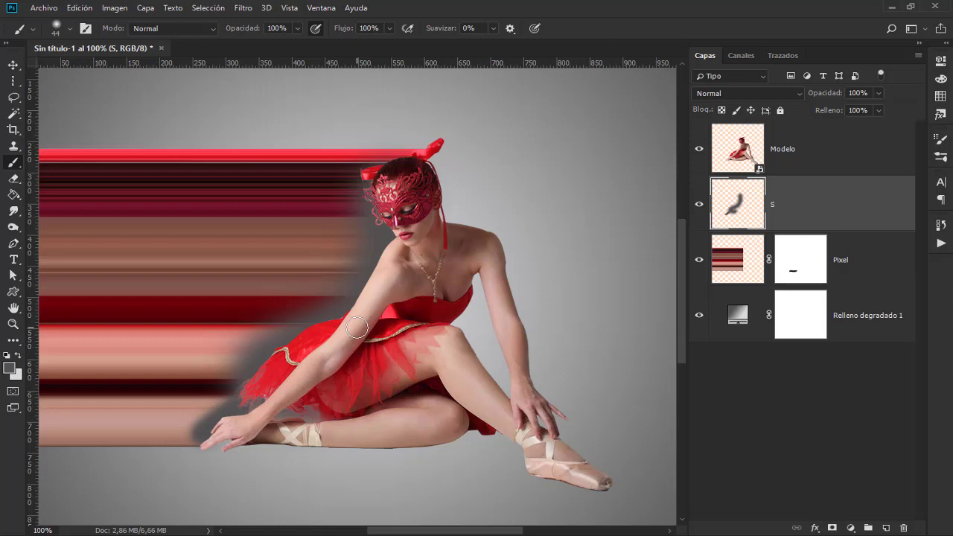
# - Set layer S to Multiplicar blending and apply a Gaussian blur of about 7 px
pyautogui.click(735, 92)
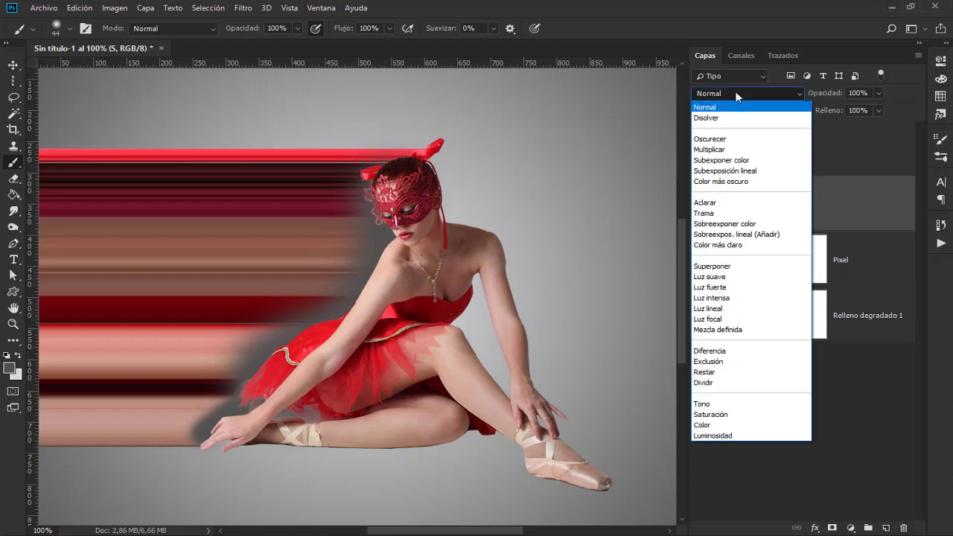
pyautogui.click(726, 148)
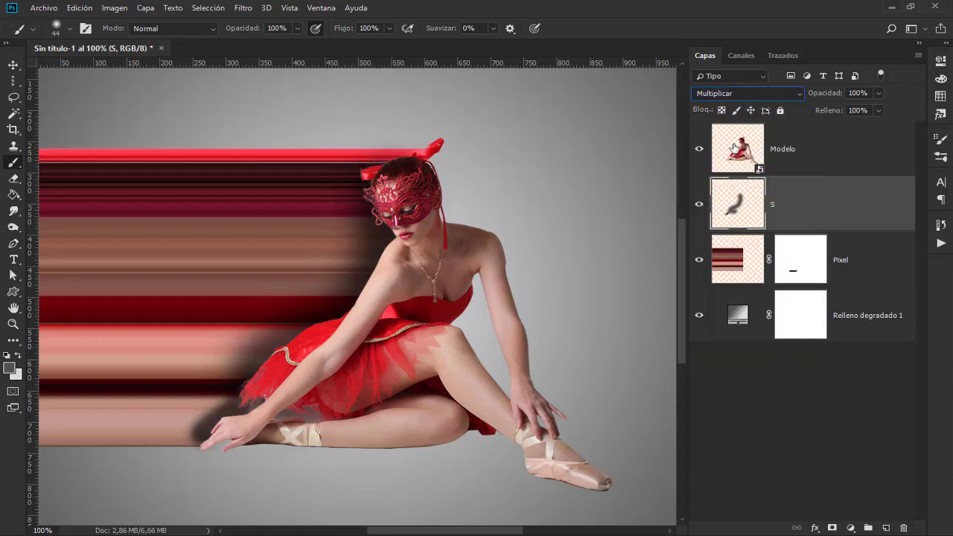
pyautogui.click(245, 9)
pyautogui.moveTo(262, 173)
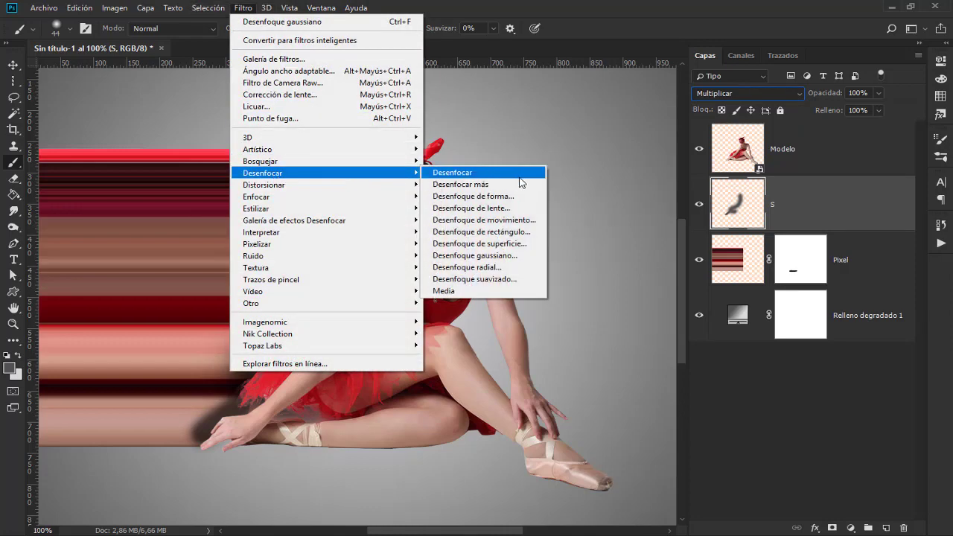
pyautogui.click(513, 255)
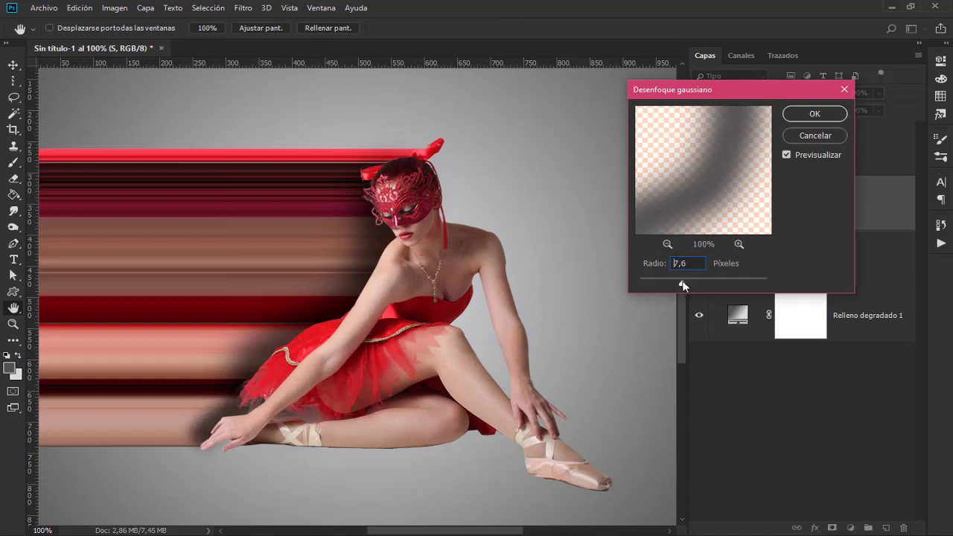
pyautogui.moveTo(683, 285); pyautogui.dragTo(680, 283)
pyautogui.click(814, 114)
# - Lower layer S to 69% opacity and mask out the shadow near her left hand with an 86 px brush
pyautogui.press('b')
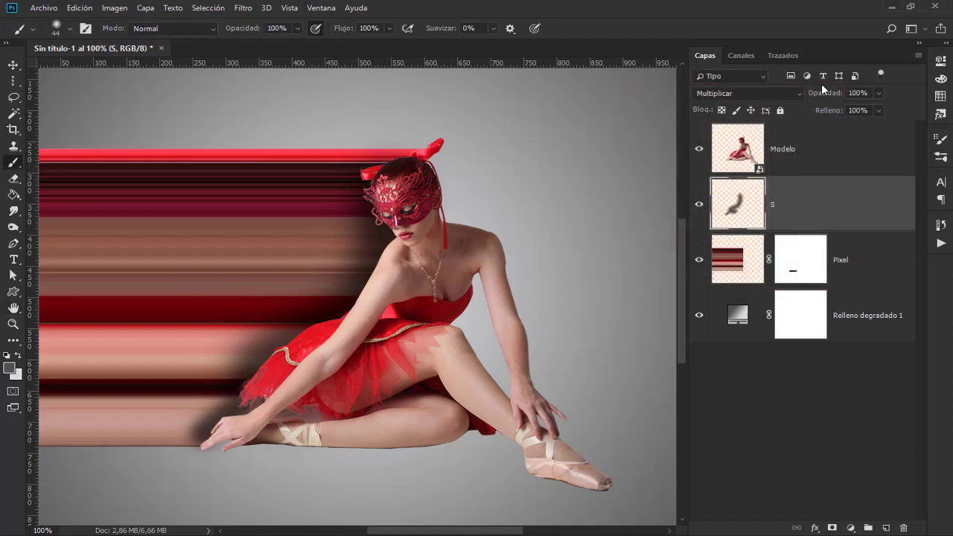
pyautogui.moveTo(825, 96); pyautogui.dragTo(803, 95)
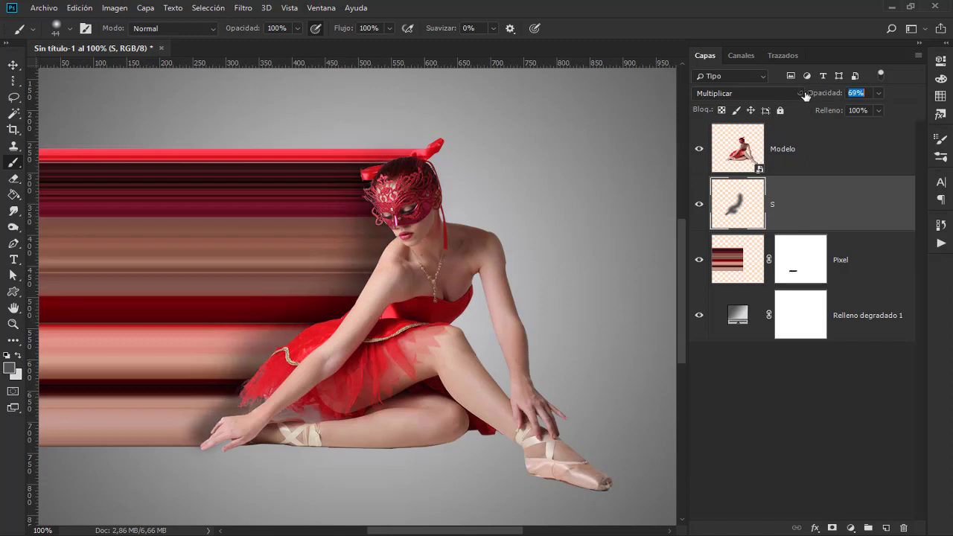
pyautogui.press('Return')
pyautogui.click(832, 529)
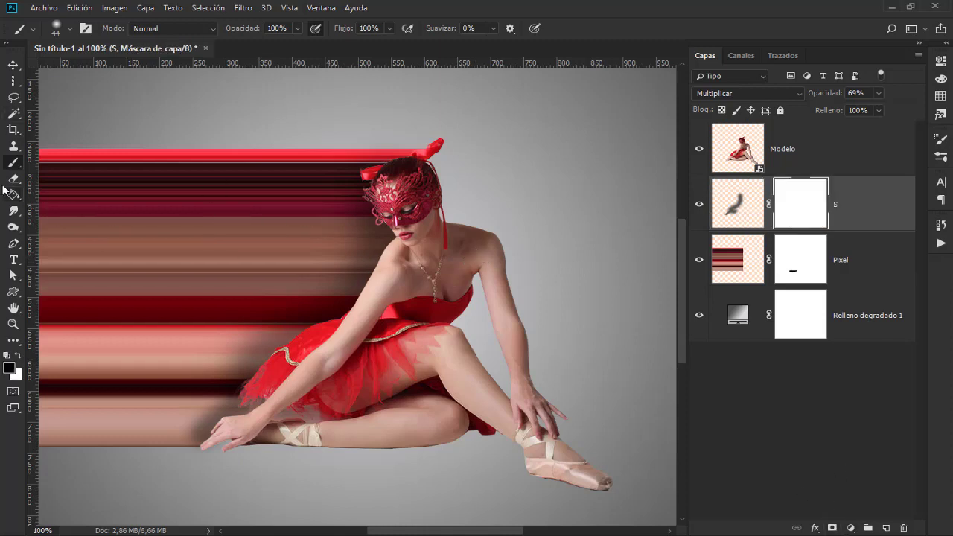
pyautogui.moveTo(186, 347); pyautogui.dragTo(216, 347)
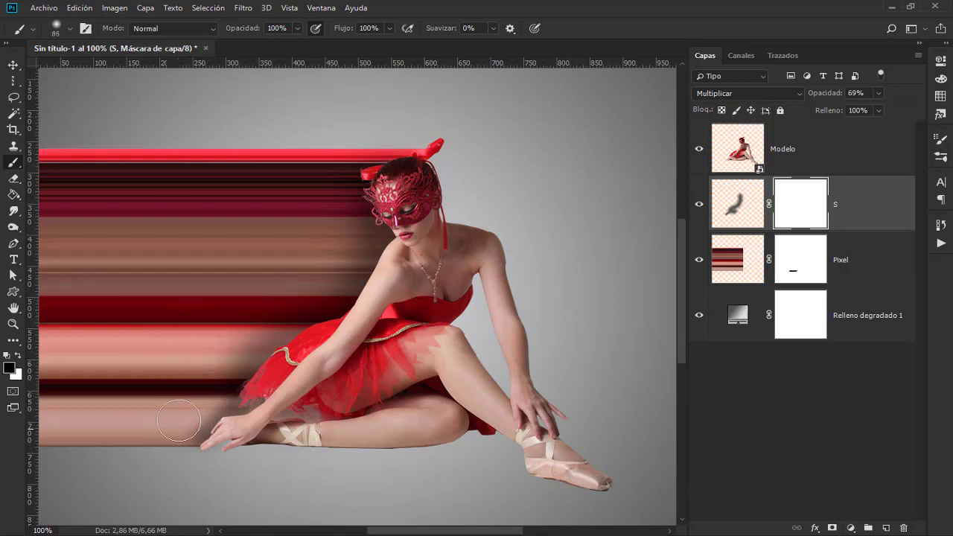
pyautogui.moveTo(214, 380); pyautogui.dragTo(165, 398)
pyautogui.click(737, 203)
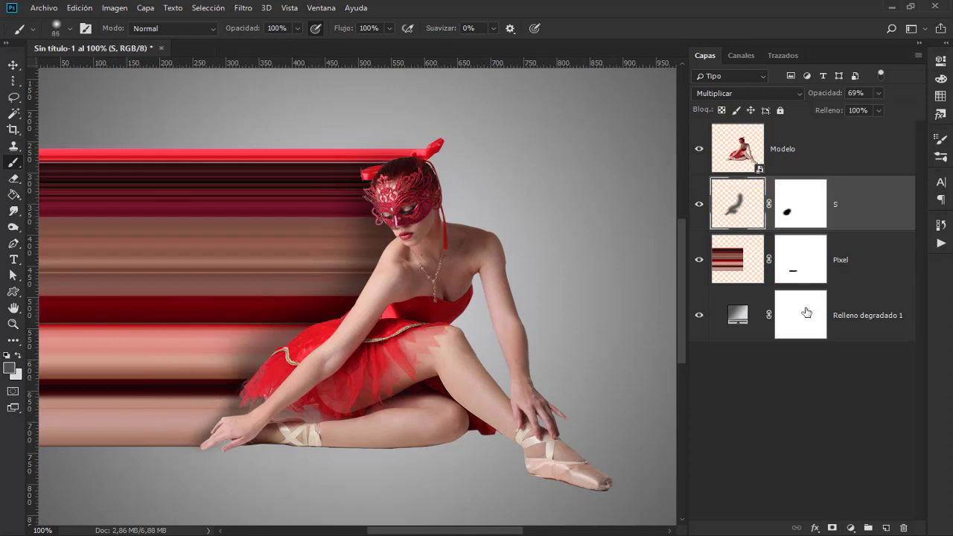
pyautogui.scroll(-2, 621, 408)
pyautogui.scroll(-2, 621, 409)
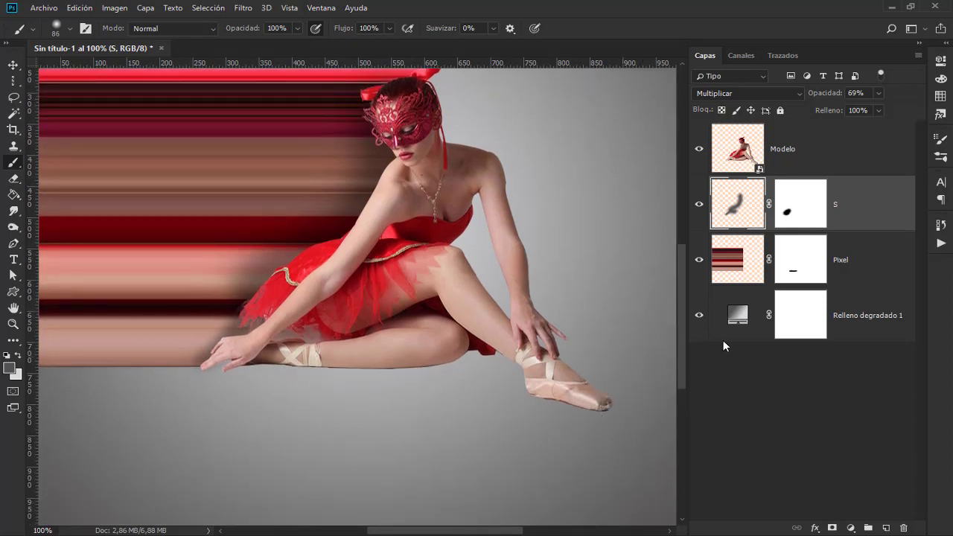
# - Add a new layer named S and paint a soft dark blob below the dancer with a ~170 px brush
pyautogui.click(886, 528)
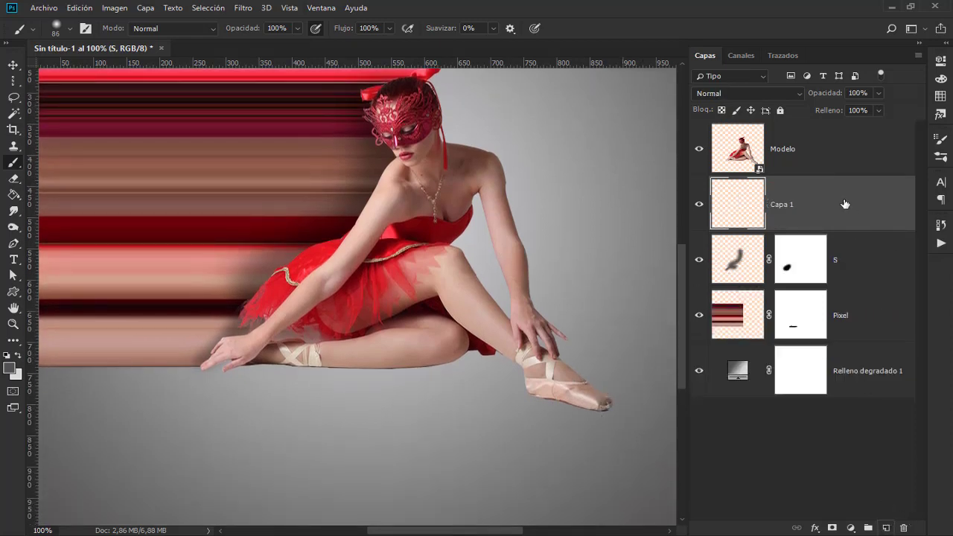
pyautogui.doubleClick(782, 204)
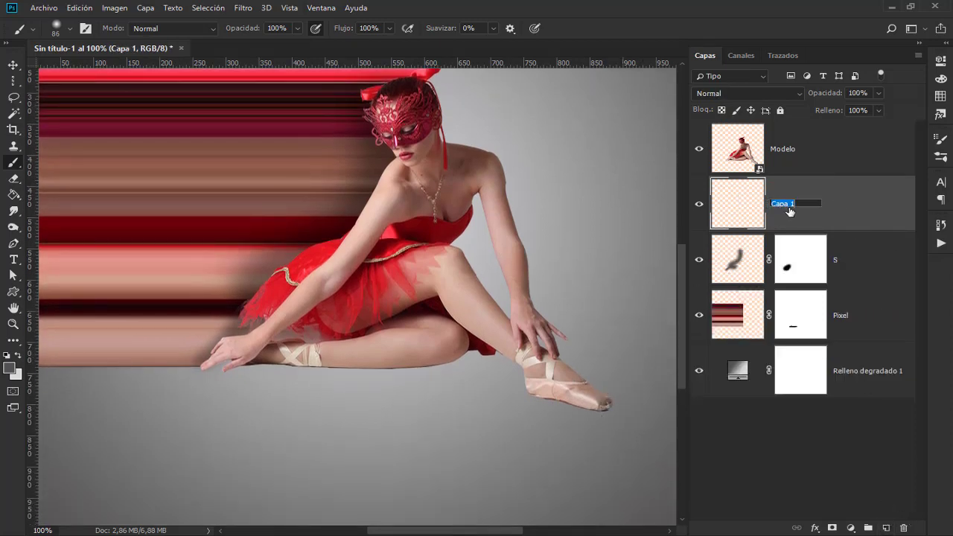
pyautogui.write('S')
pyautogui.press('Return')
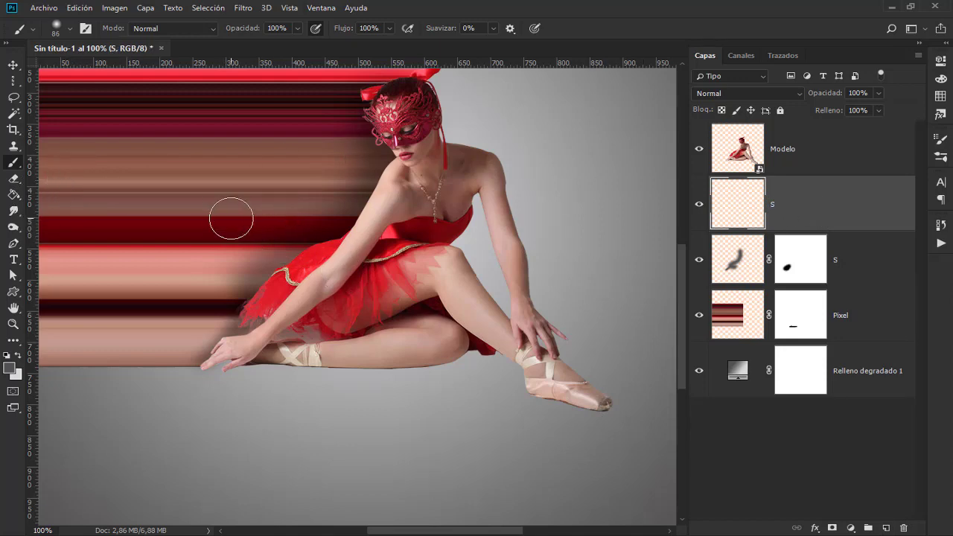
pyautogui.moveTo(358, 411); pyautogui.dragTo(387, 409)
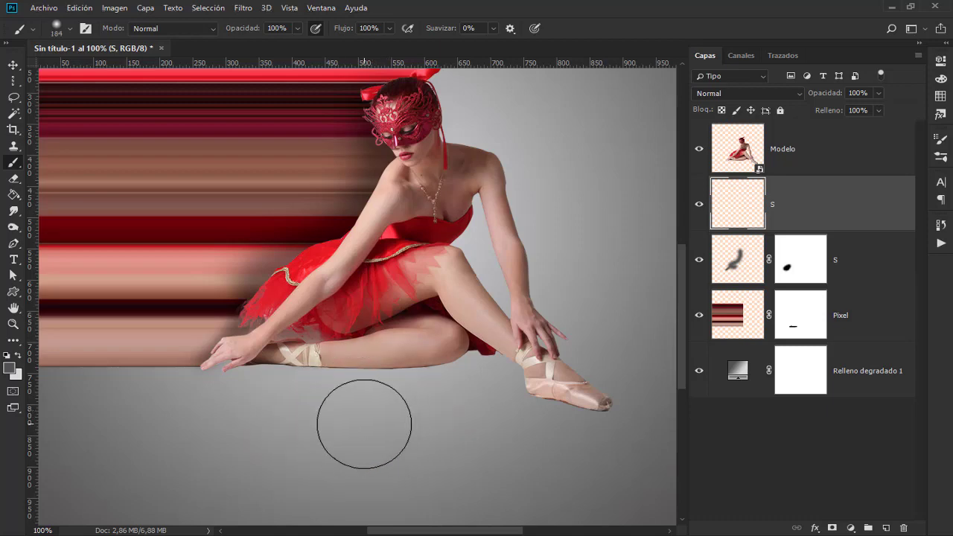
pyautogui.click(364, 423)
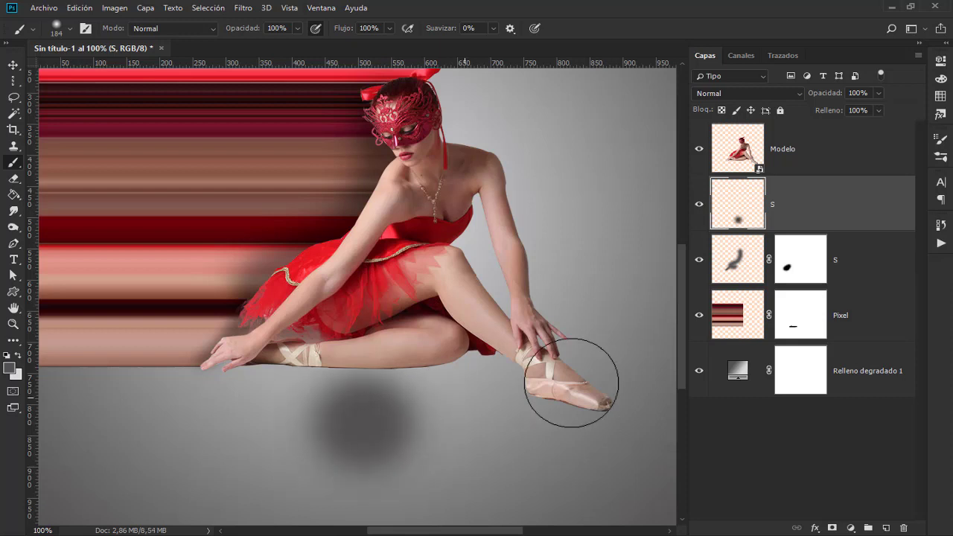
# - Squash the blob into a thin shadow under the front foot, tilted about 8.8°
pyautogui.hotkey('ctrl', 't')
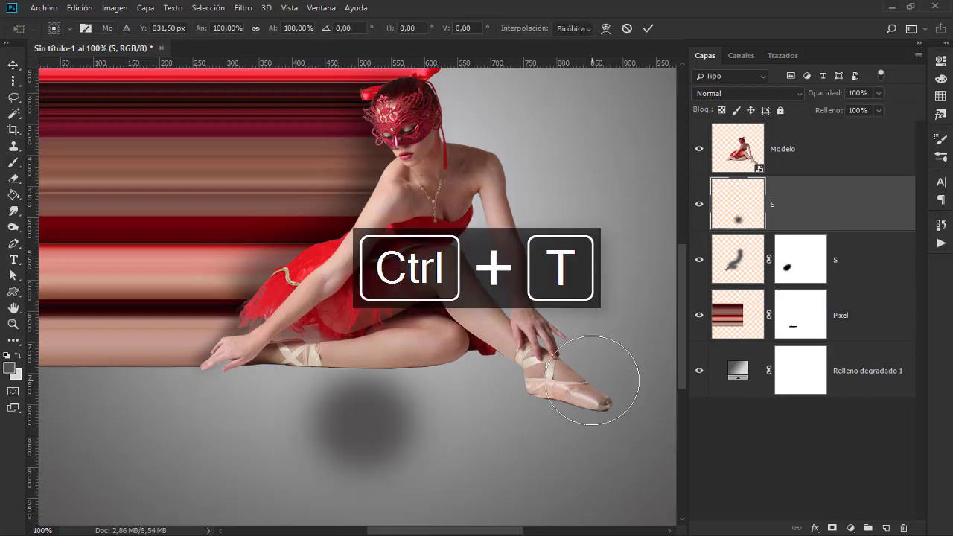
pyautogui.moveTo(365, 329); pyautogui.dragTo(376, 482)
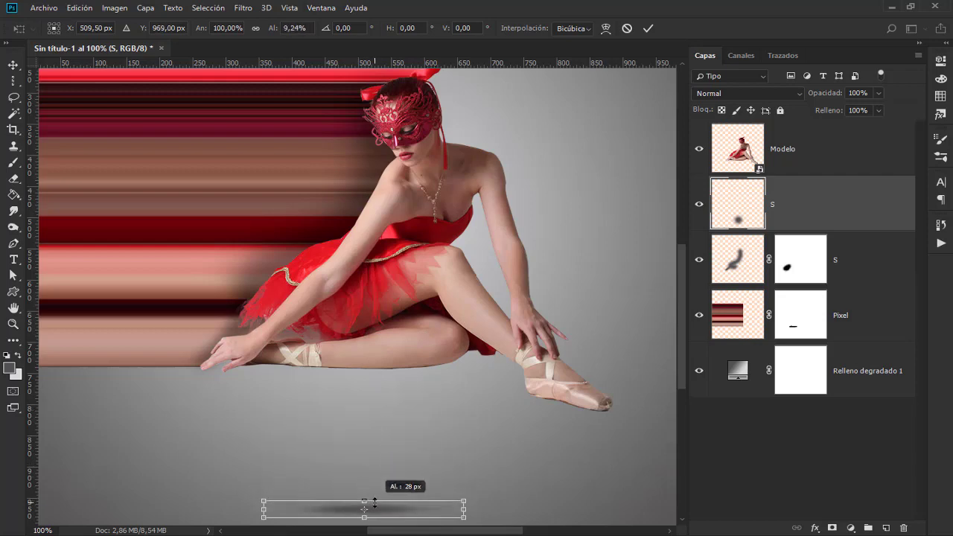
pyautogui.moveTo(376, 482)
pyautogui.mouseDown()
pyautogui.moveTo(533, 434)
pyautogui.moveTo(574, 415)
pyautogui.moveTo(572, 403)
pyautogui.mouseUp()
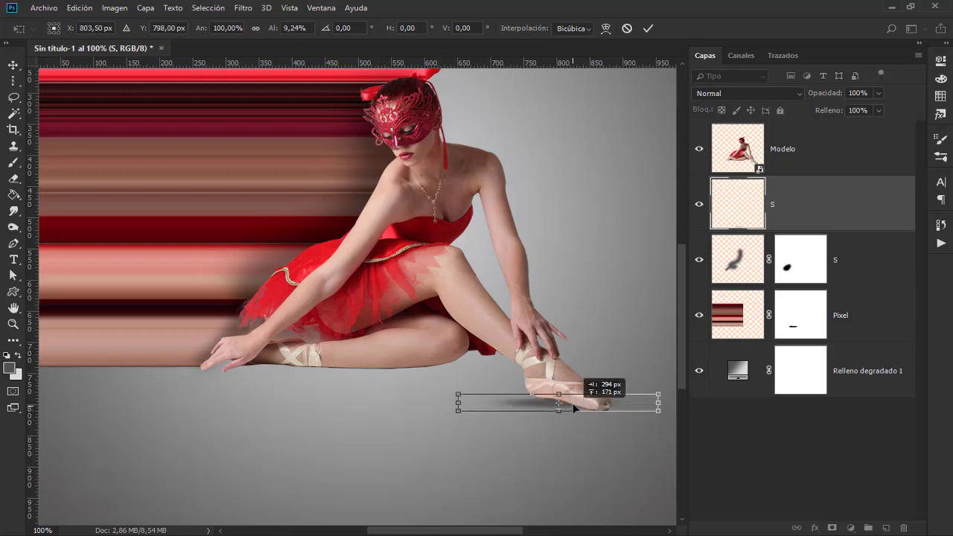
pyautogui.moveTo(634, 376); pyautogui.dragTo(647, 386)
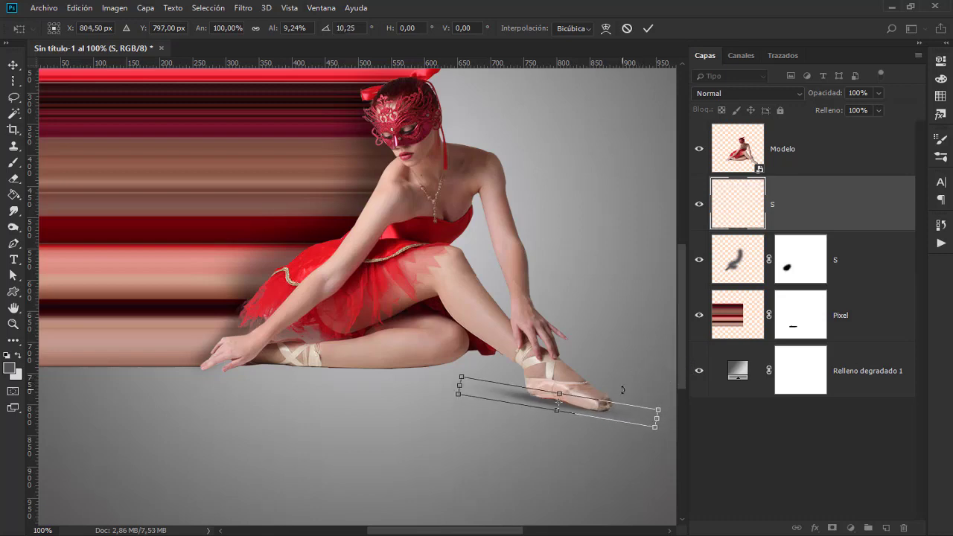
pyautogui.press('Right')
pyautogui.press('Right')
pyautogui.press('Up')
pyautogui.press('Up')
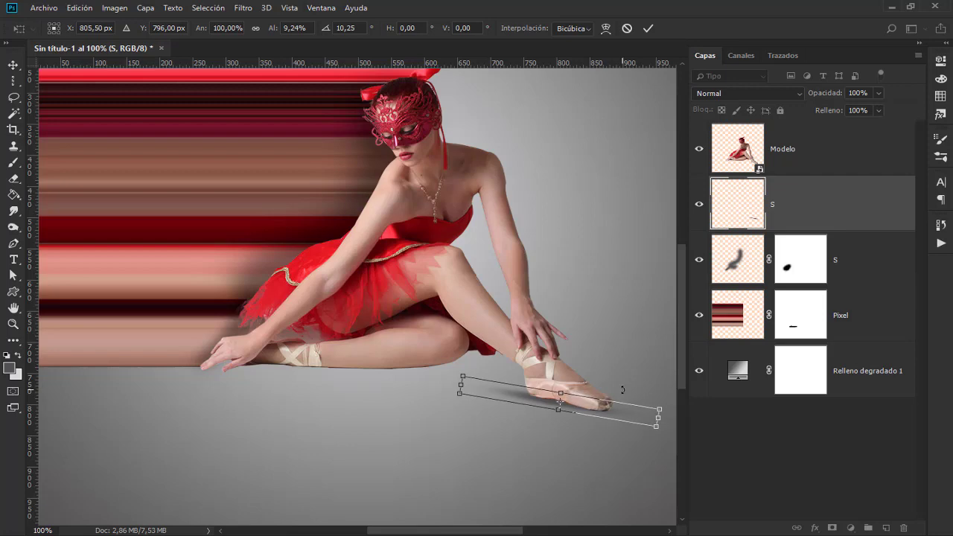
pyautogui.press('Down')
pyautogui.press('Down')
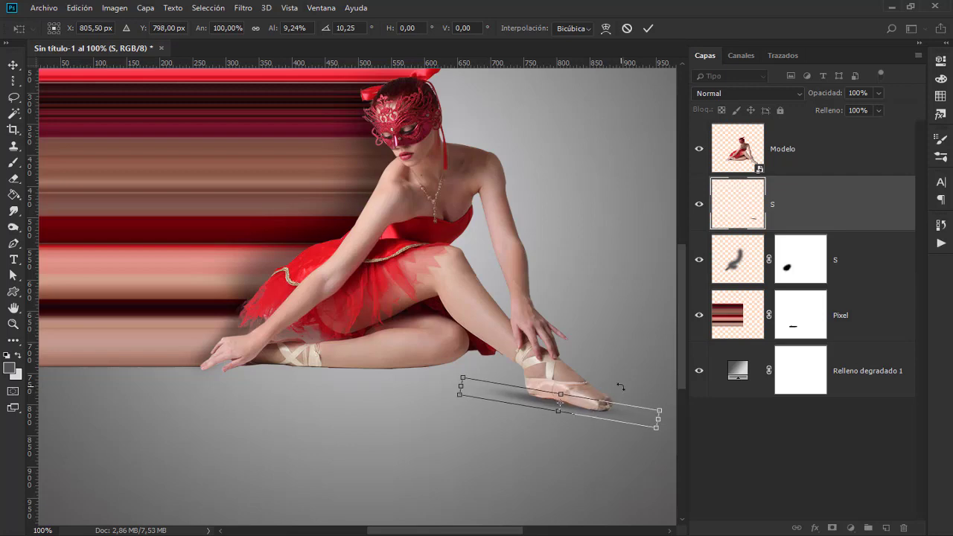
pyautogui.moveTo(447, 370); pyautogui.dragTo(446, 373)
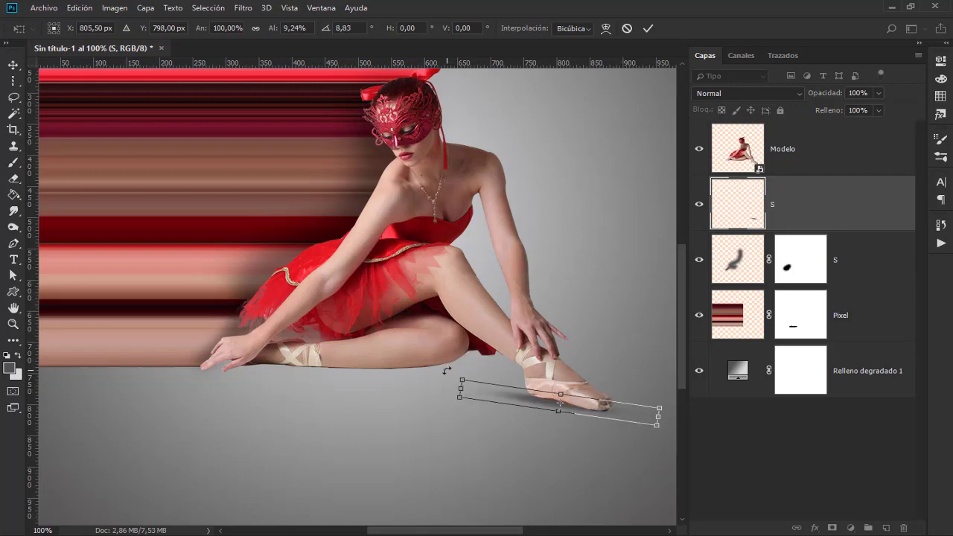
pyautogui.press('b')
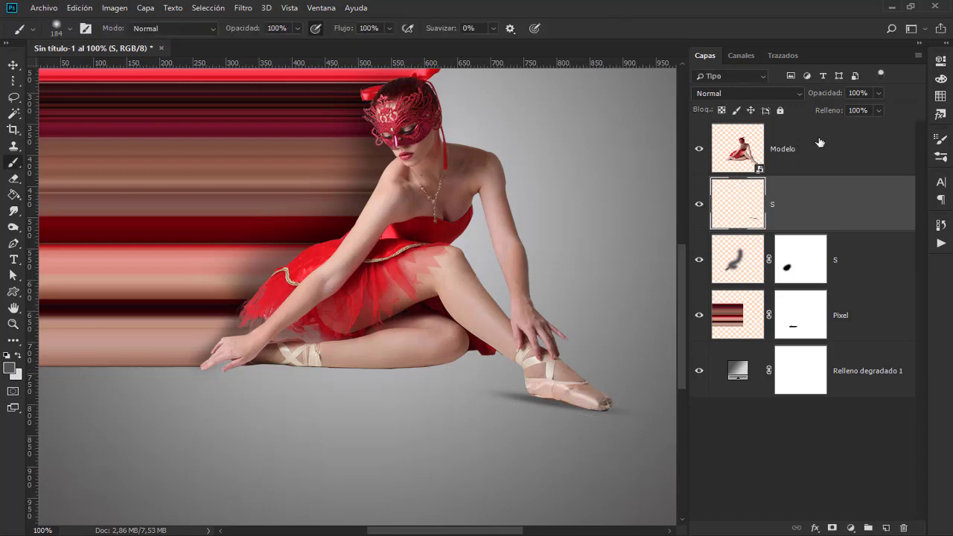
# - Lower the new shadow layer's opacity to 76% and zoom out to view the composition
pyautogui.moveTo(828, 96); pyautogui.dragTo(813, 99)
pyautogui.hotkey('ctrl', '-')
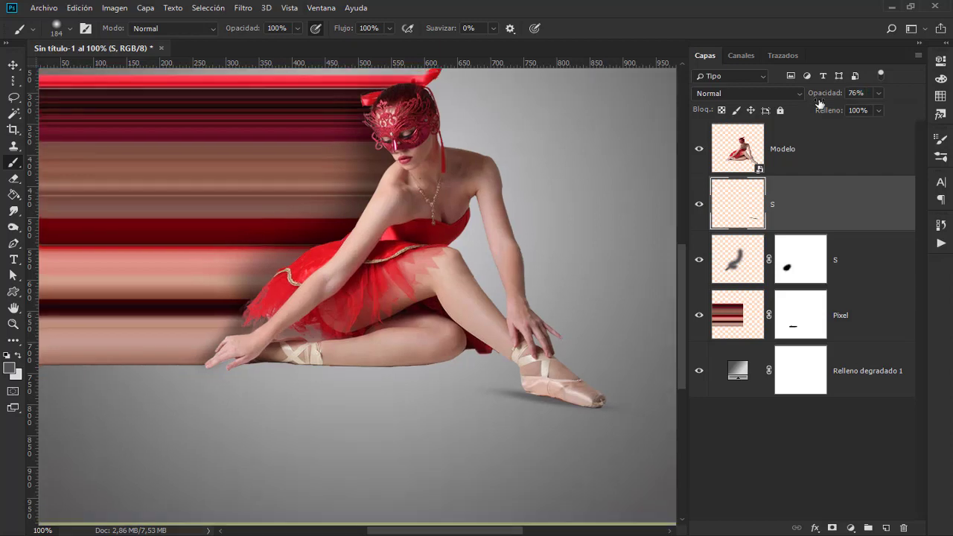
pyautogui.hotkey('ctrl', '-')
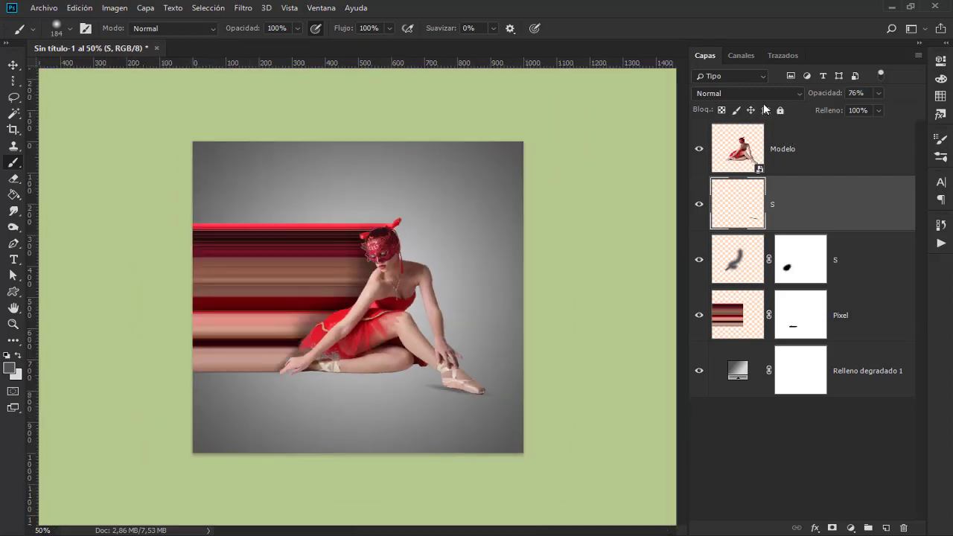
# - Group the Modelo, both S and Pixel layers as '1 Lineal' and expand the group
pyautogui.click(792, 153)
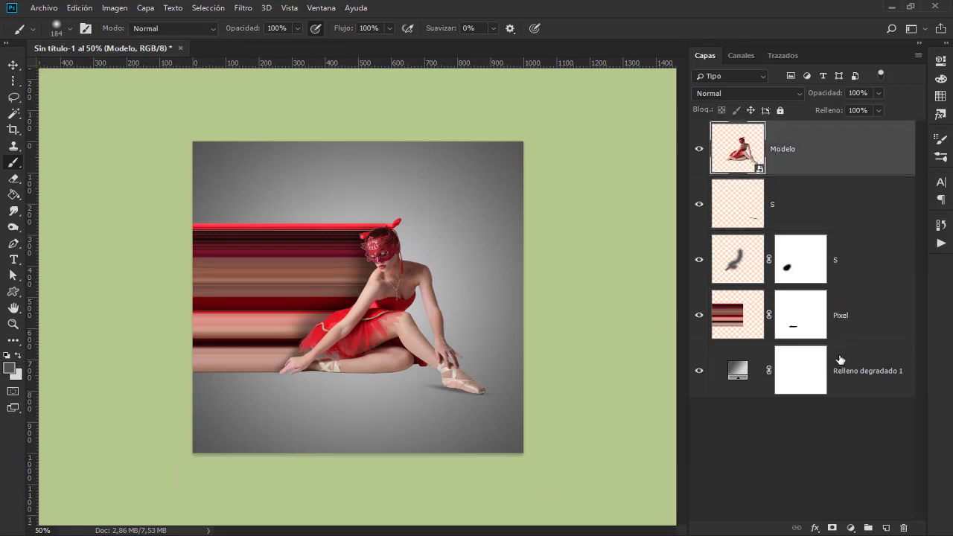
pyautogui.keyDown('shift'); pyautogui.click(881, 329); pyautogui.keyUp('shift')
pyautogui.hotkey('ctrl', 'g')
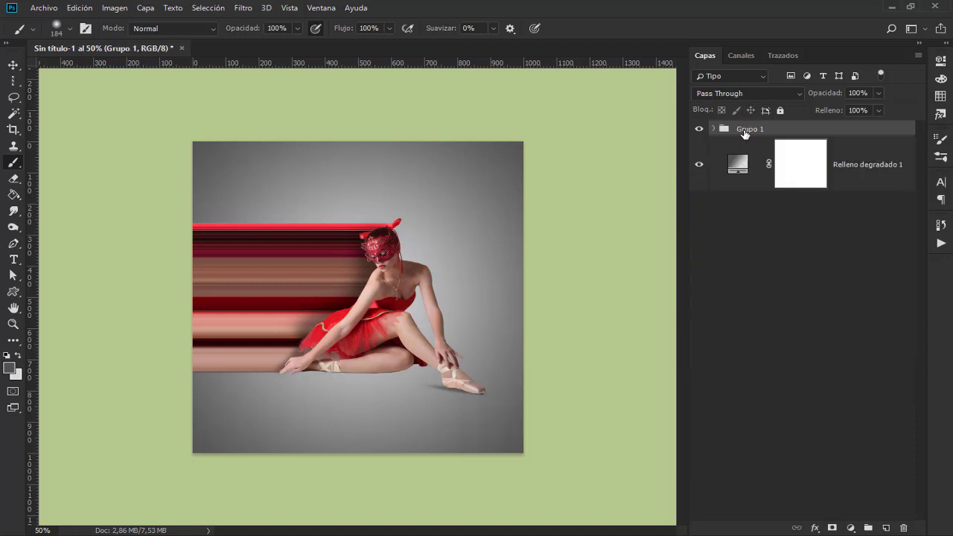
pyautogui.doubleClick(744, 130)
pyautogui.write('1 Lineal')
pyautogui.press('Return')
pyautogui.click(701, 130)
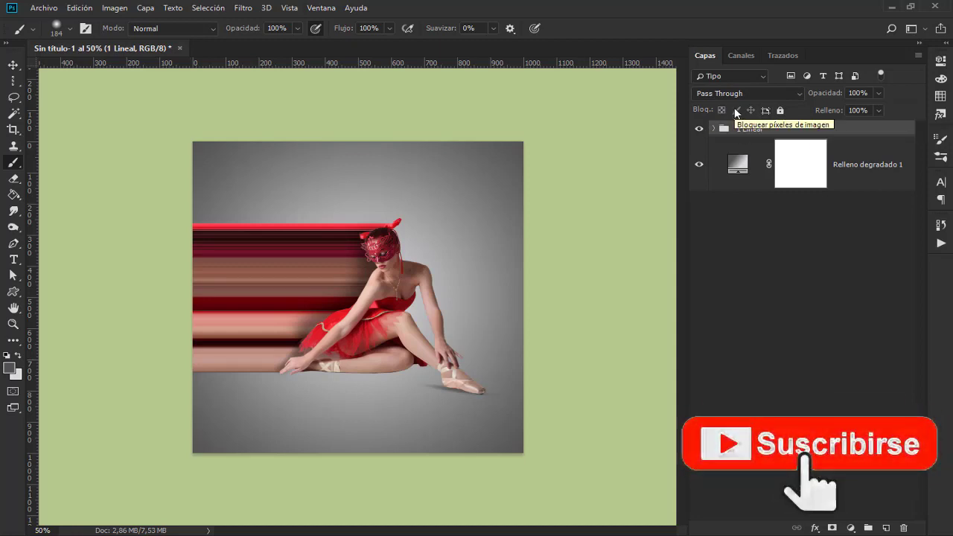
pyautogui.click(715, 129)
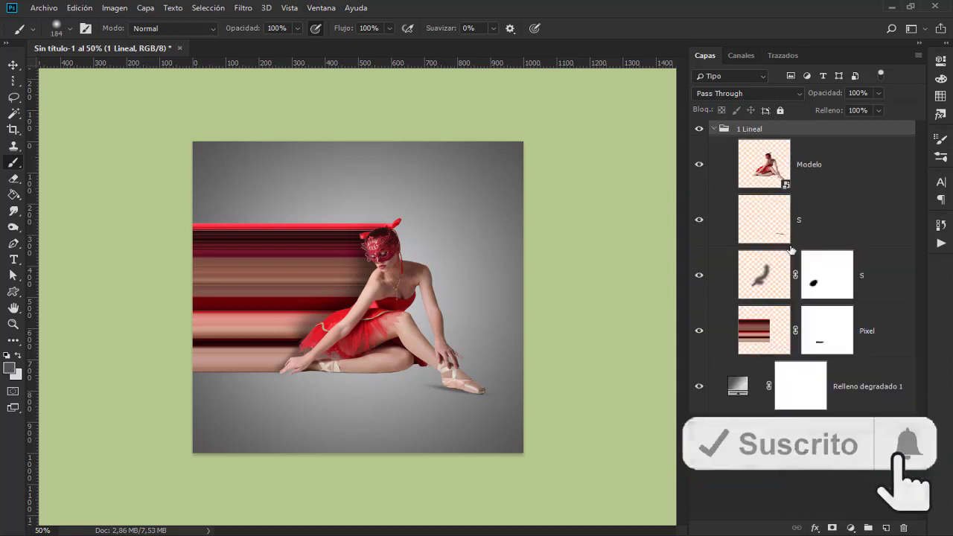
pyautogui.click(842, 165)
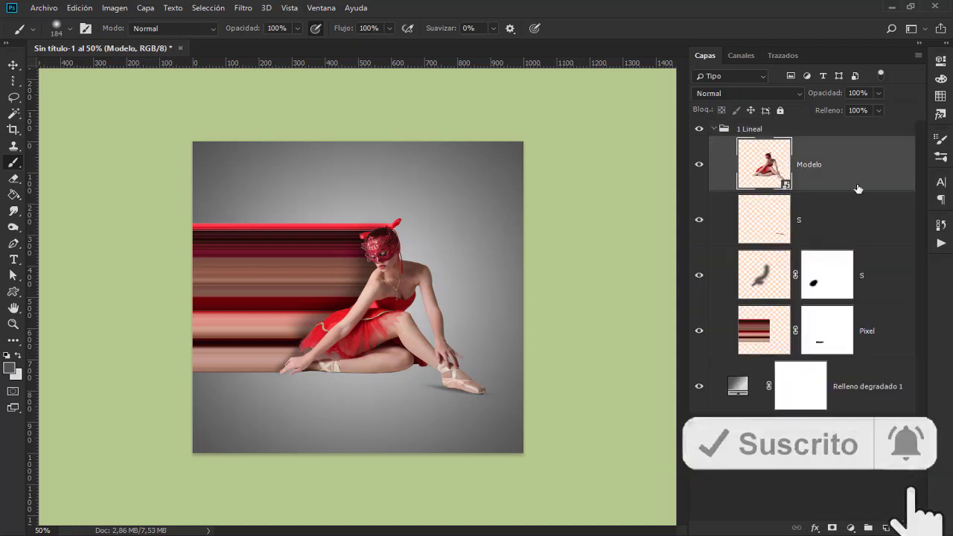
# - Duplicate Modelo and Pixel, move the copies above 1 Lineal, and delete Pixel copia's layer mask
pyautogui.keyDown('ctrl'); pyautogui.click(876, 343); pyautogui.keyUp('ctrl')
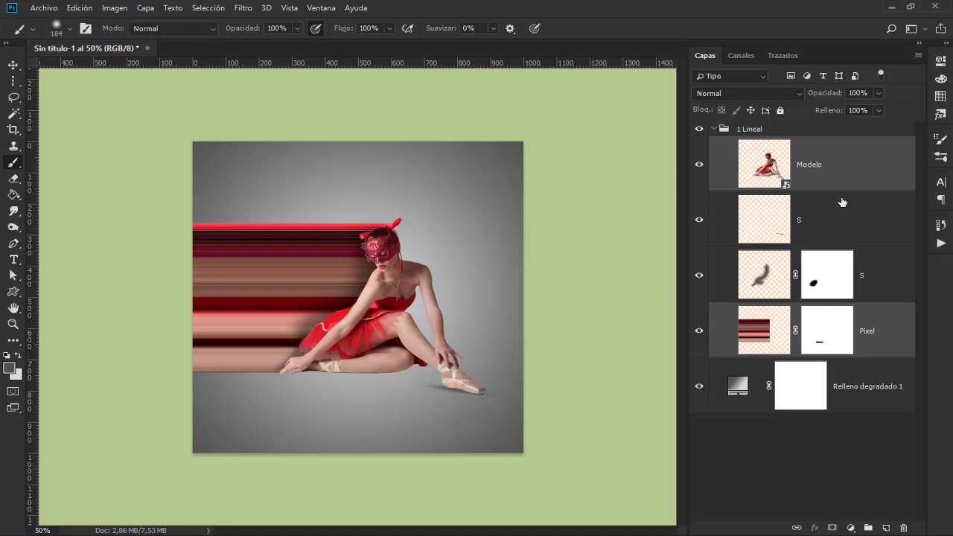
pyautogui.hotkey('ctrl', 'j')
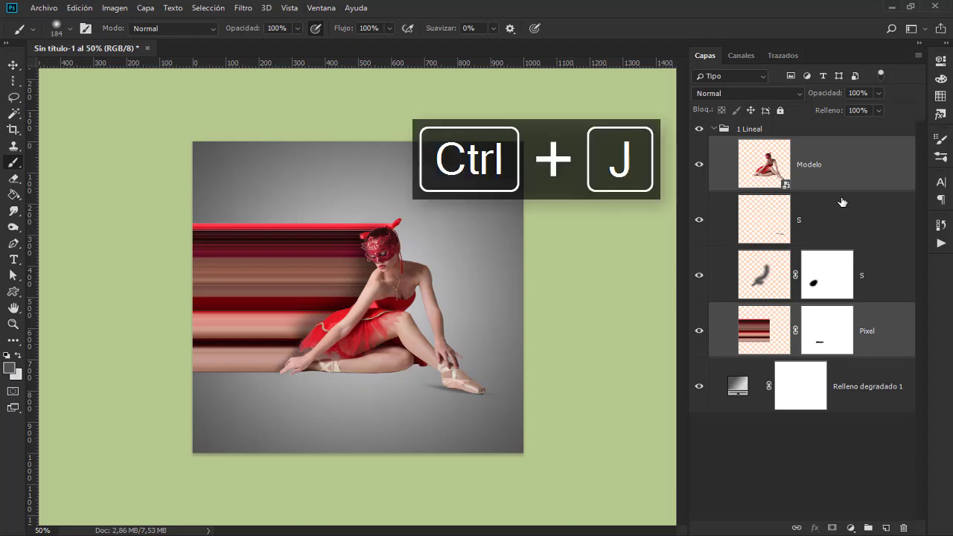
pyautogui.moveTo(842, 203); pyautogui.dragTo(809, 125)
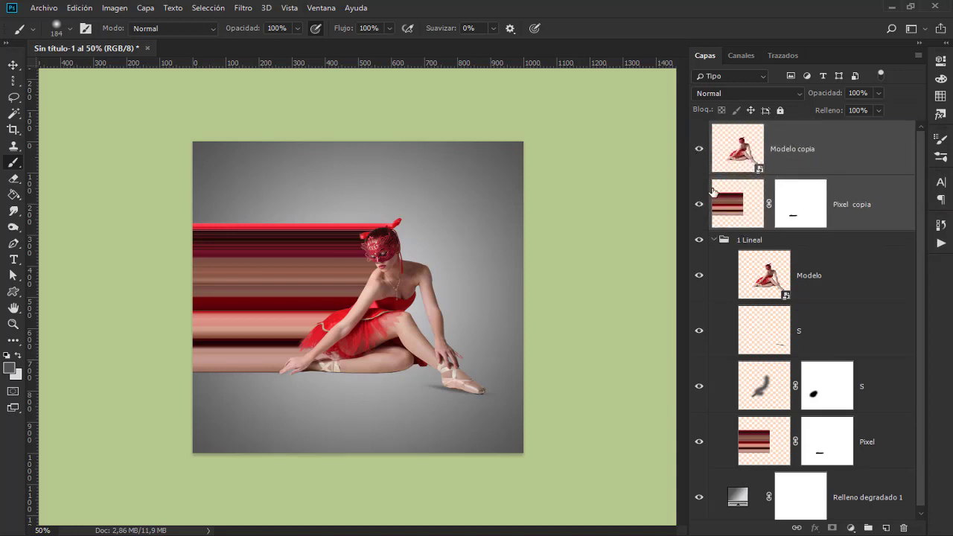
pyautogui.click(715, 241)
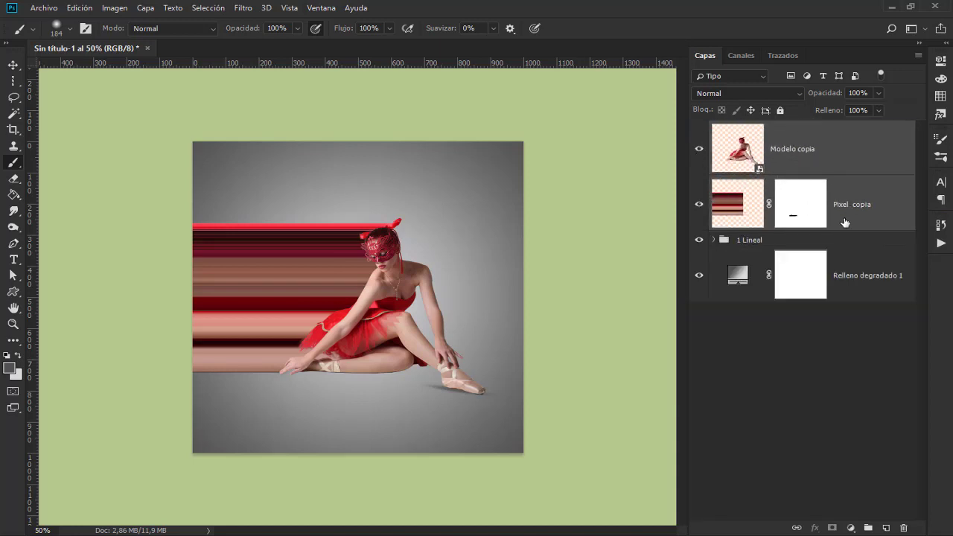
pyautogui.click(849, 216)
pyautogui.rightClick(802, 214)
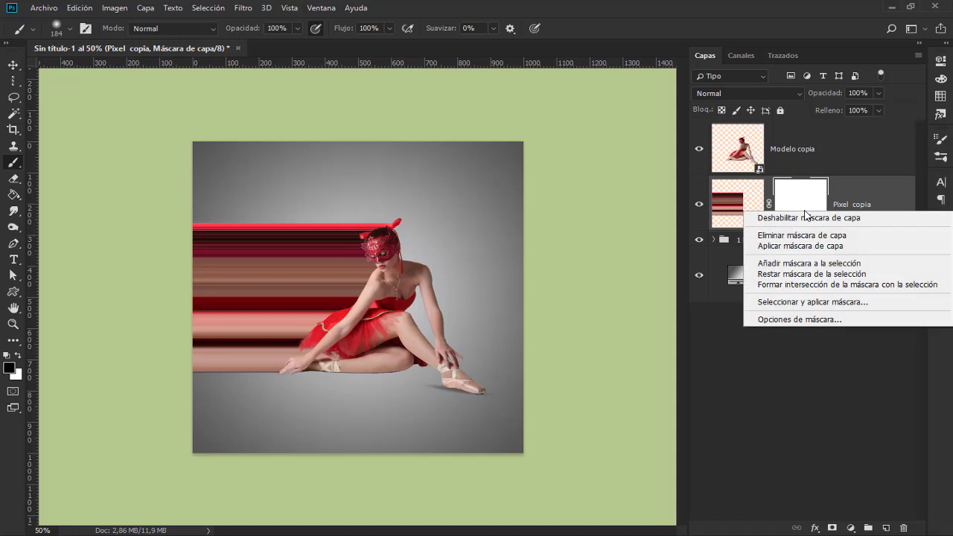
pyautogui.click(799, 236)
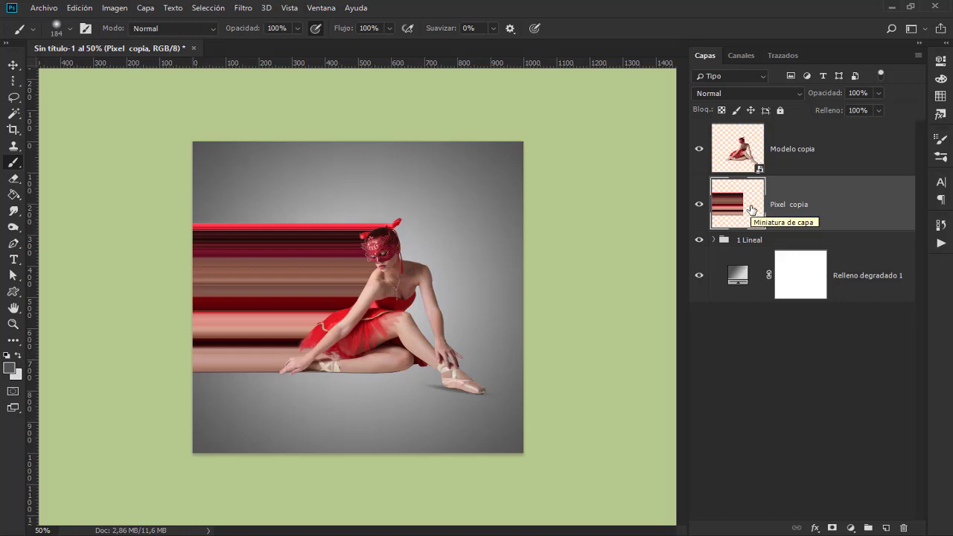
pyautogui.hotkey('ctrl', 't')
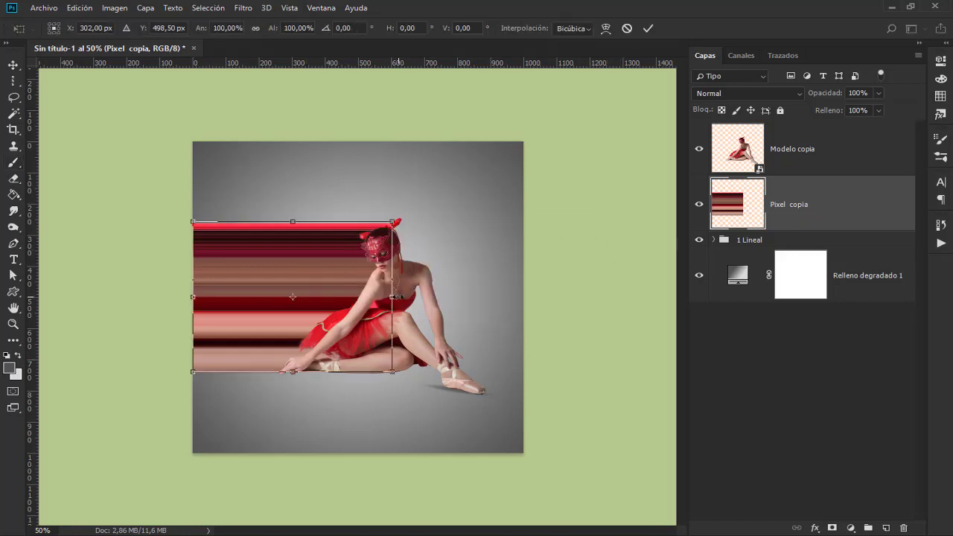
# - Stretch Pixel copia's stripes to the right canvas edge, raise the band, and hide 1 Lineal
pyautogui.moveTo(394, 297); pyautogui.dragTo(527, 302)
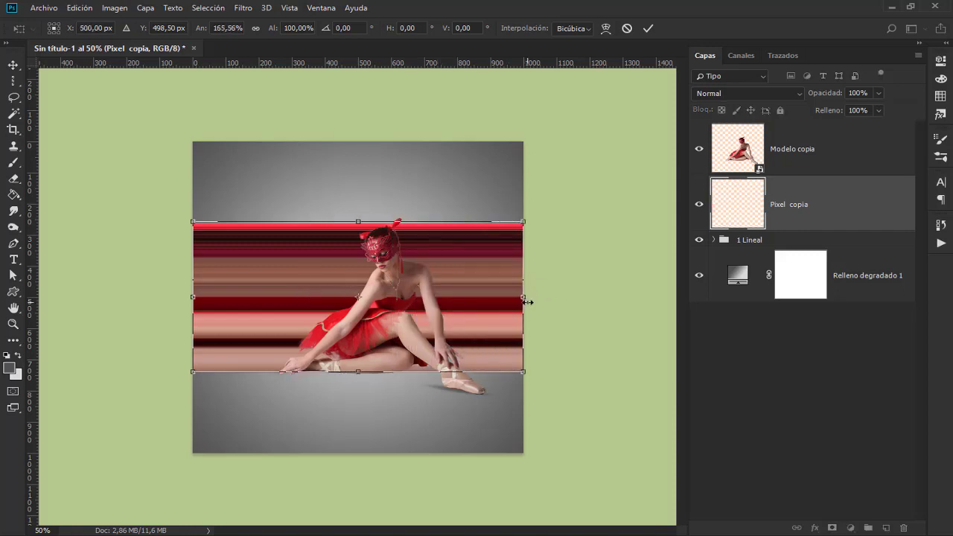
pyautogui.press('b')
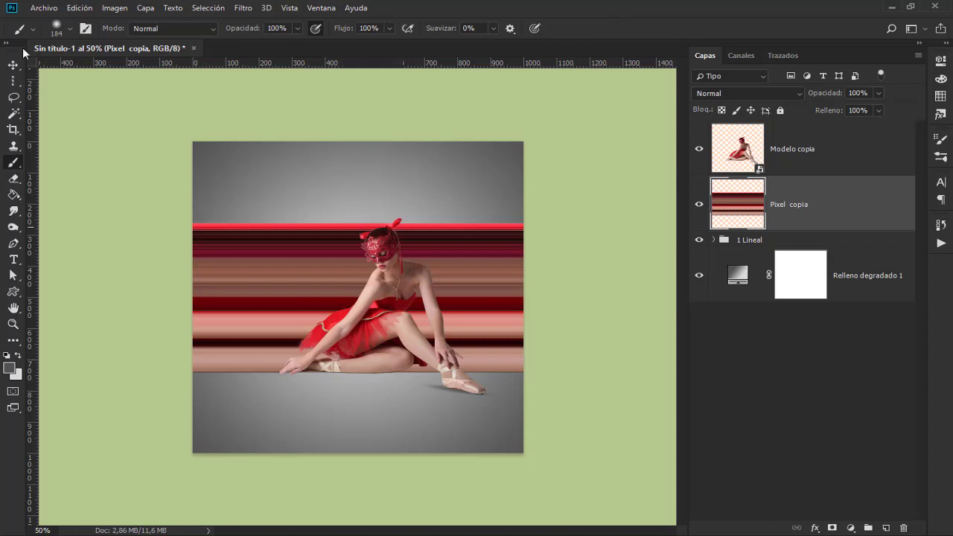
pyautogui.click(13, 64)
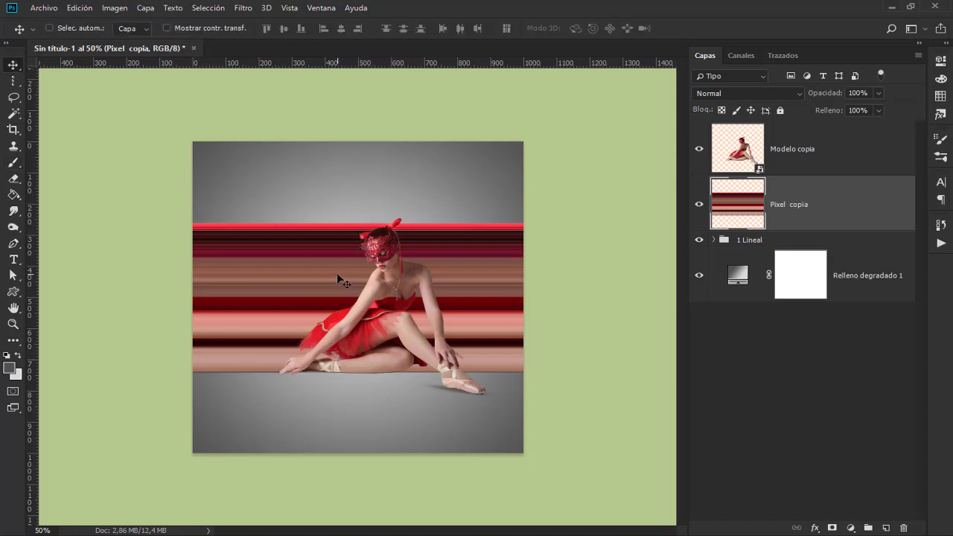
pyautogui.moveTo(336, 276); pyautogui.dragTo(338, 211)
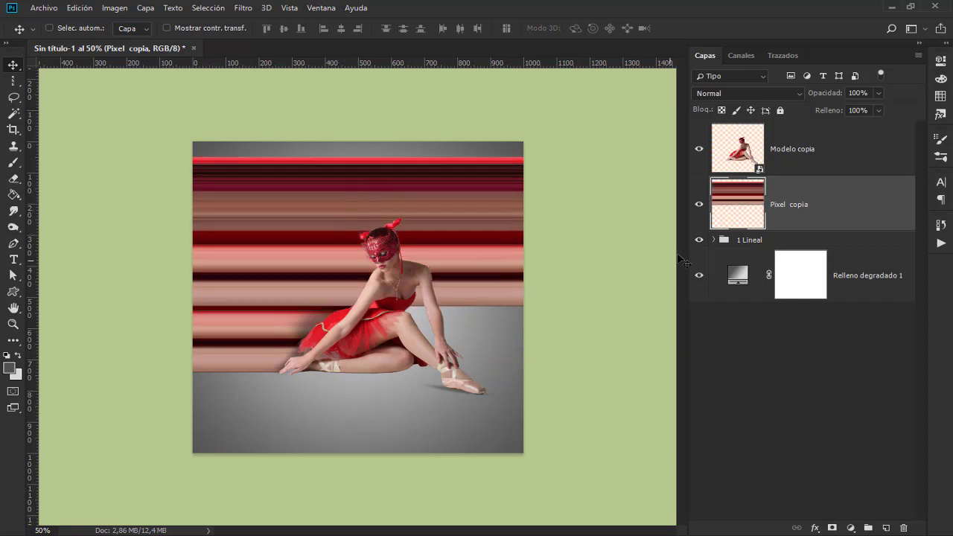
pyautogui.click(697, 242)
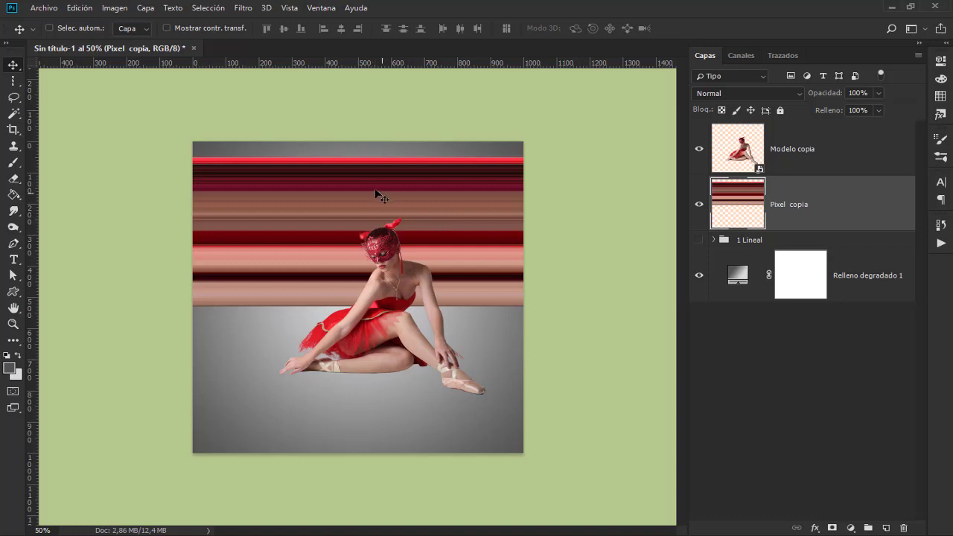
pyautogui.moveTo(366, 192); pyautogui.dragTo(361, 186)
pyautogui.click(700, 204)
pyautogui.press('Up')
pyautogui.press('Up')
pyautogui.press('Up')
pyautogui.press('Up')
pyautogui.press('Up')
pyautogui.press('Up')
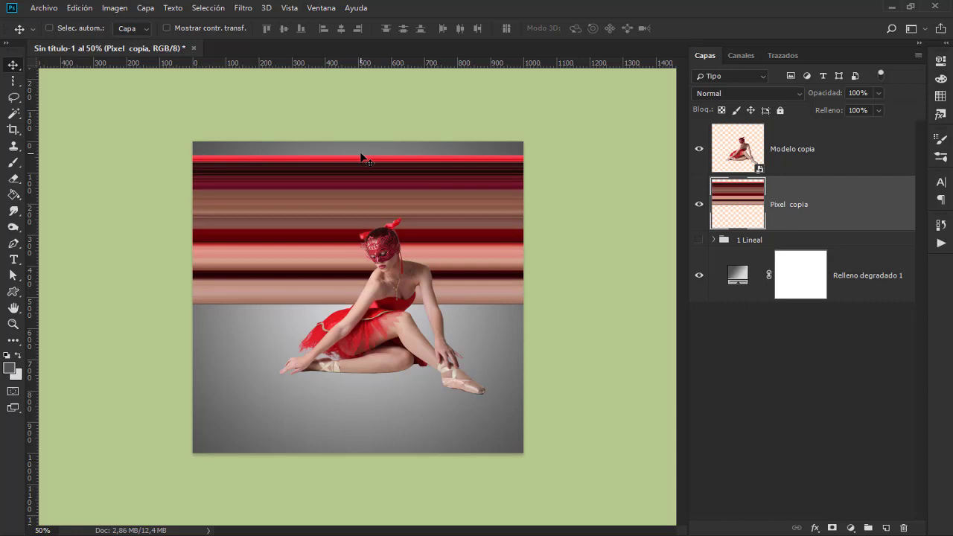
pyautogui.click(243, 8)
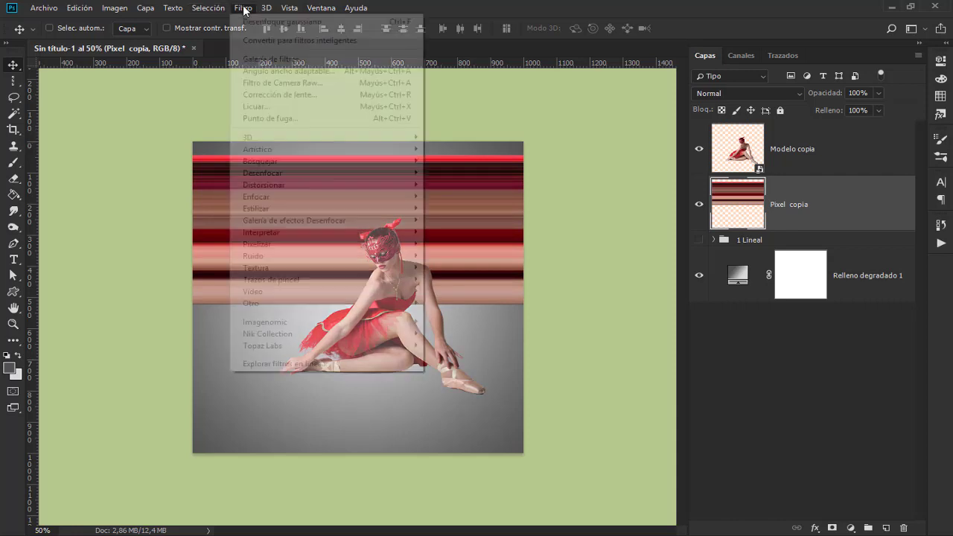
pyautogui.moveTo(264, 184)
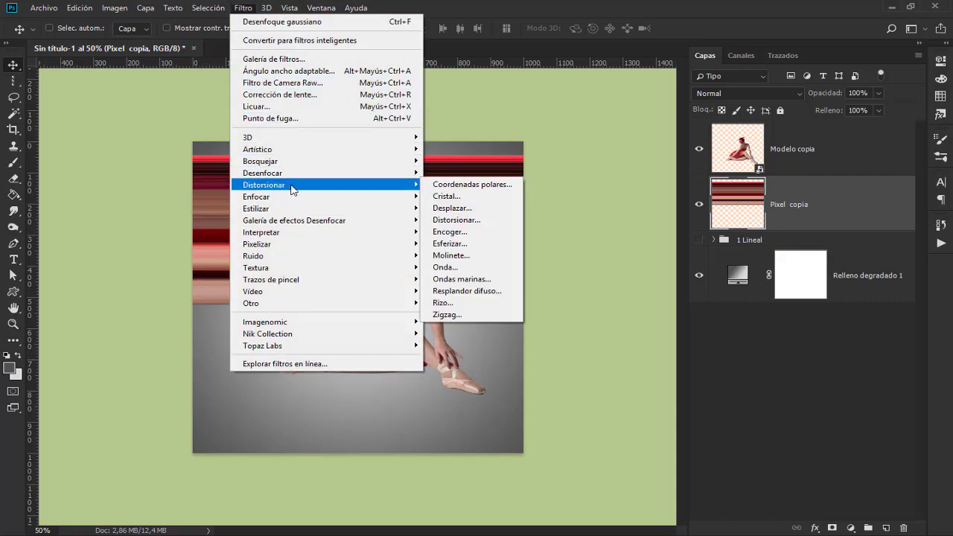
pyautogui.click(495, 186)
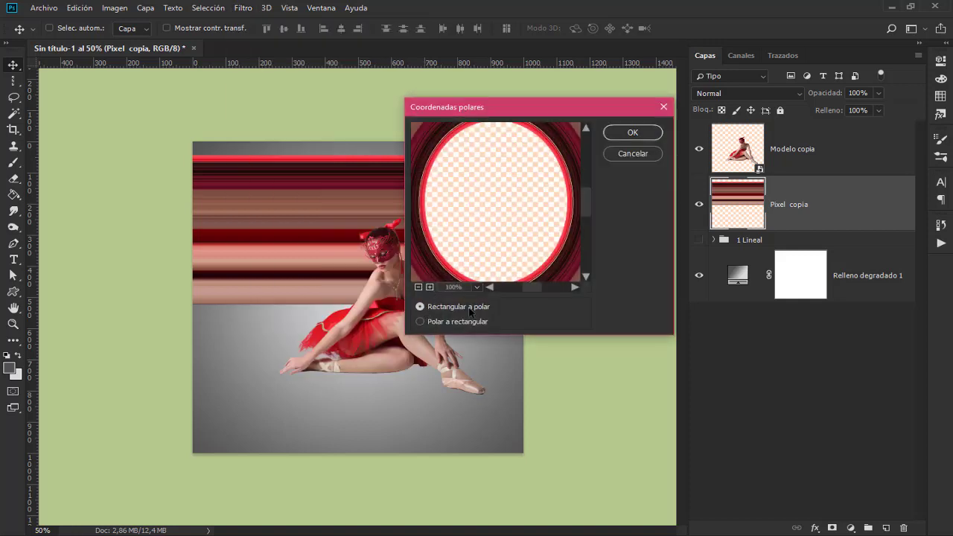
pyautogui.click(419, 287)
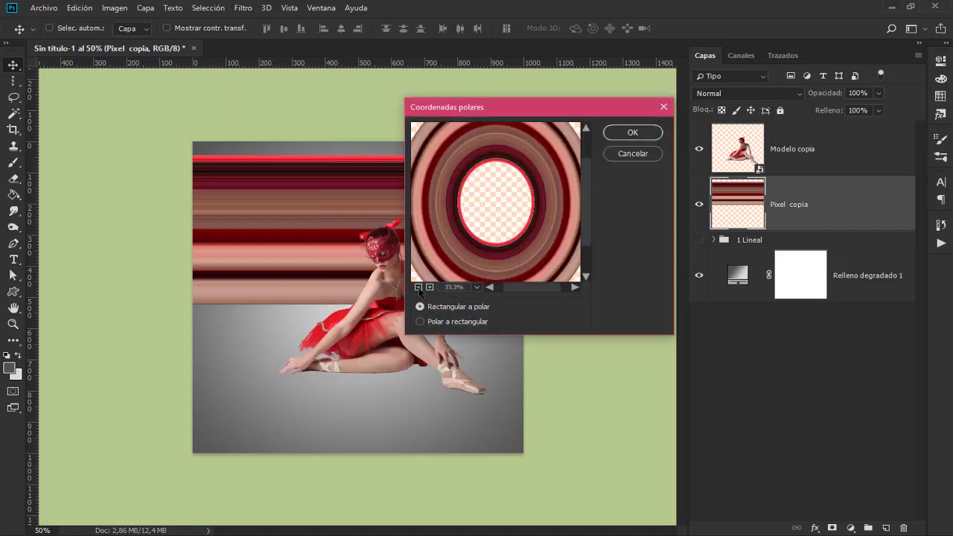
pyautogui.click(419, 288)
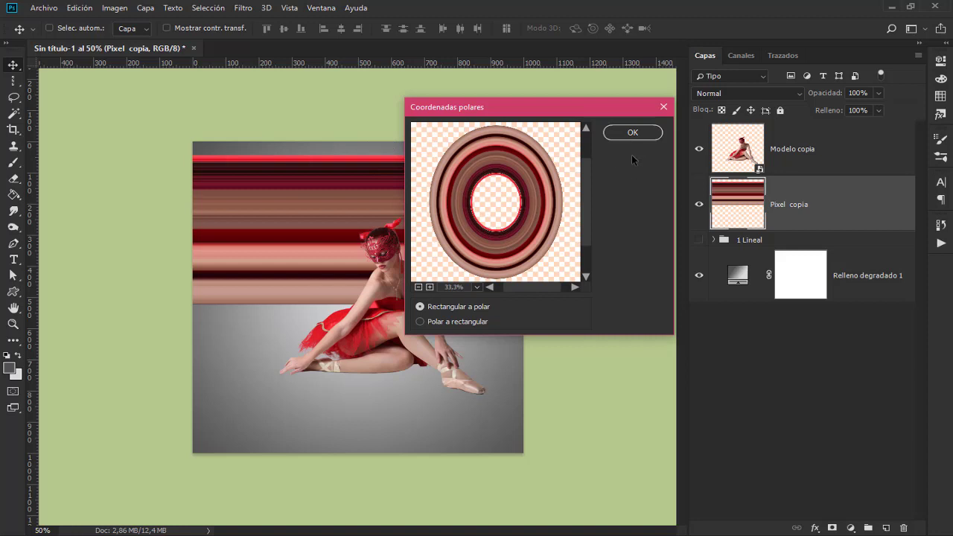
pyautogui.click(632, 133)
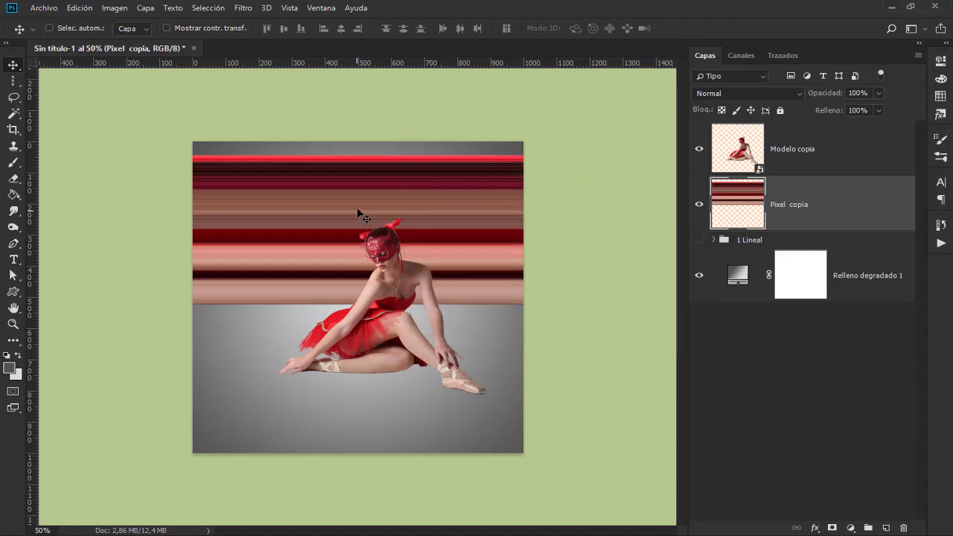
# - Move the stripe band up 60 px and shorten it from the bottom
pyautogui.moveTo(358, 212); pyautogui.dragTo(355, 192)
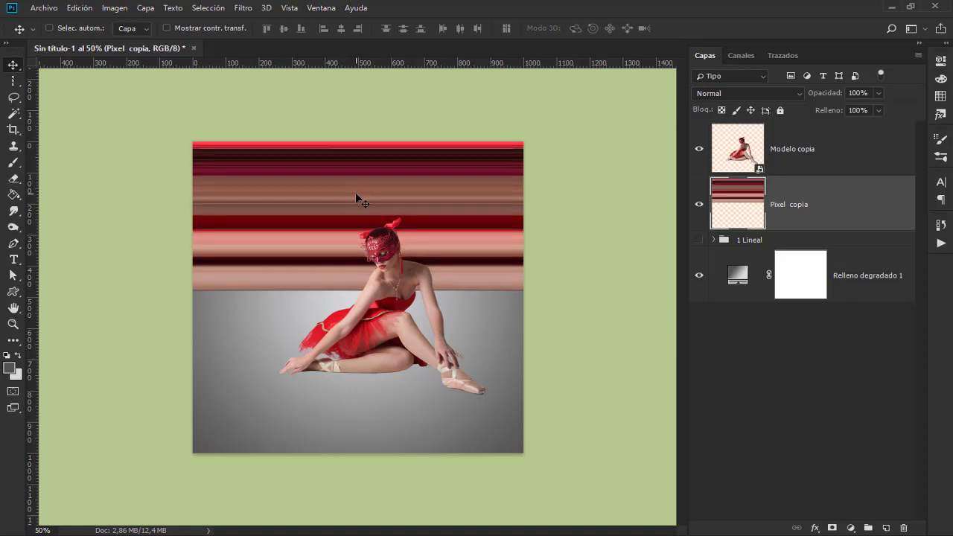
pyautogui.hotkey('ctrl', 't')
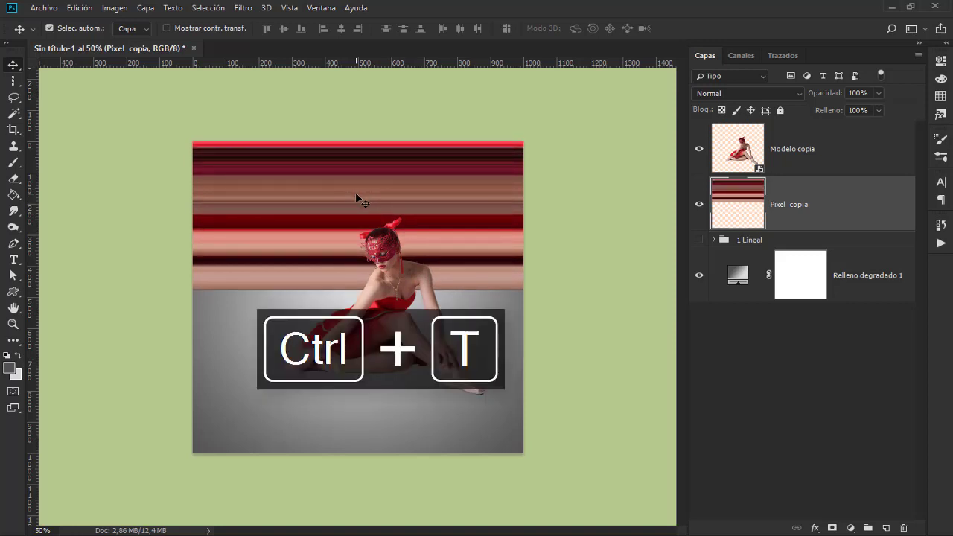
pyautogui.moveTo(358, 285); pyautogui.dragTo(358, 272)
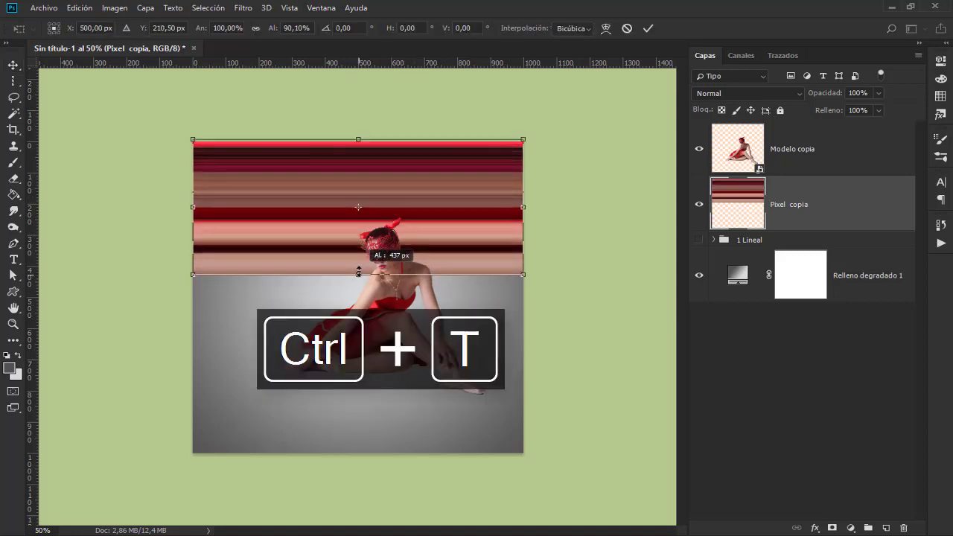
pyautogui.press('Return')
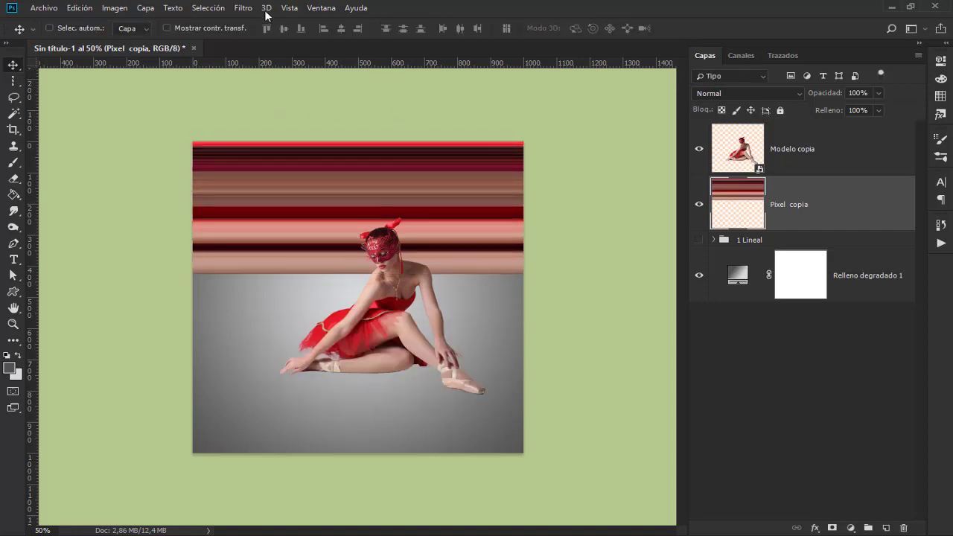
# - Preview the Coordenadas polares filter at 50% zoom, then cancel it
pyautogui.click(249, 8)
pyautogui.moveTo(264, 185)
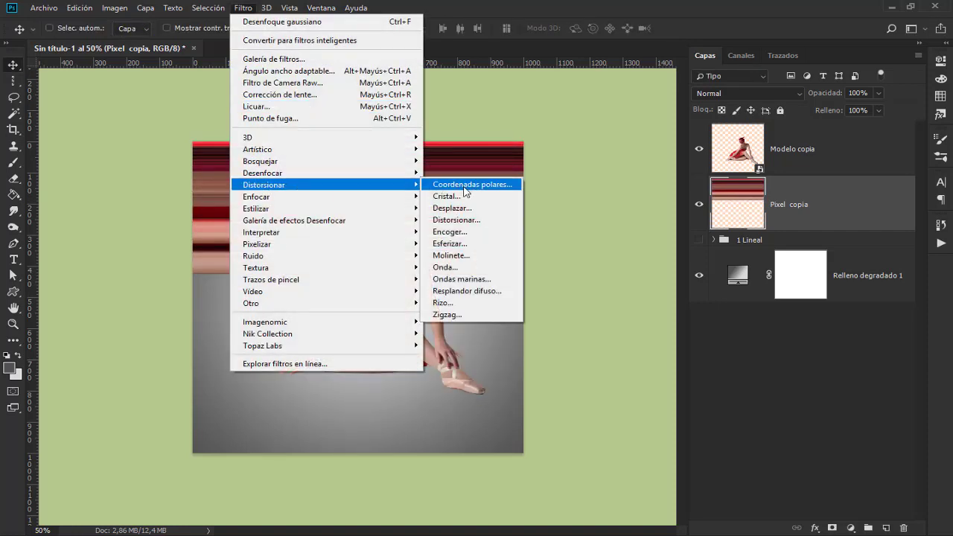
pyautogui.click(472, 184)
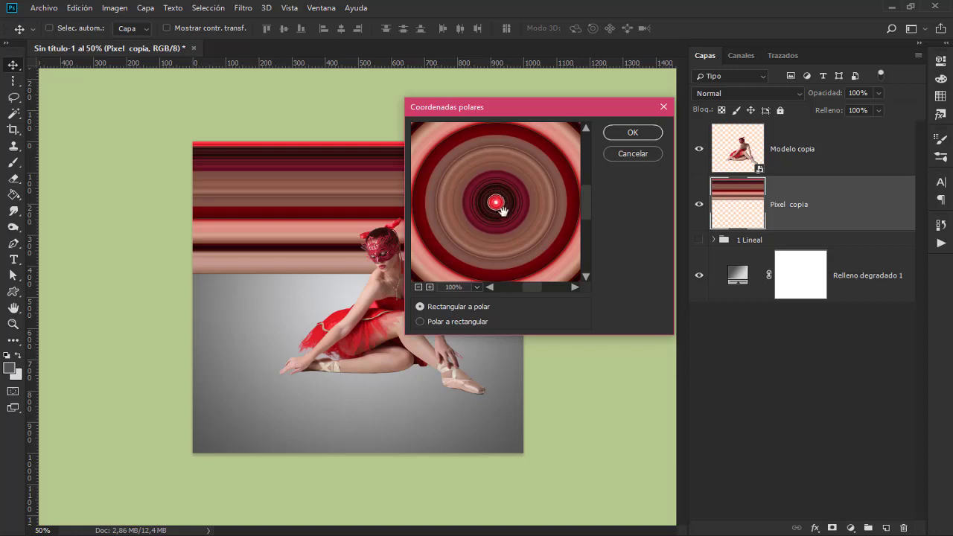
pyautogui.click(418, 286)
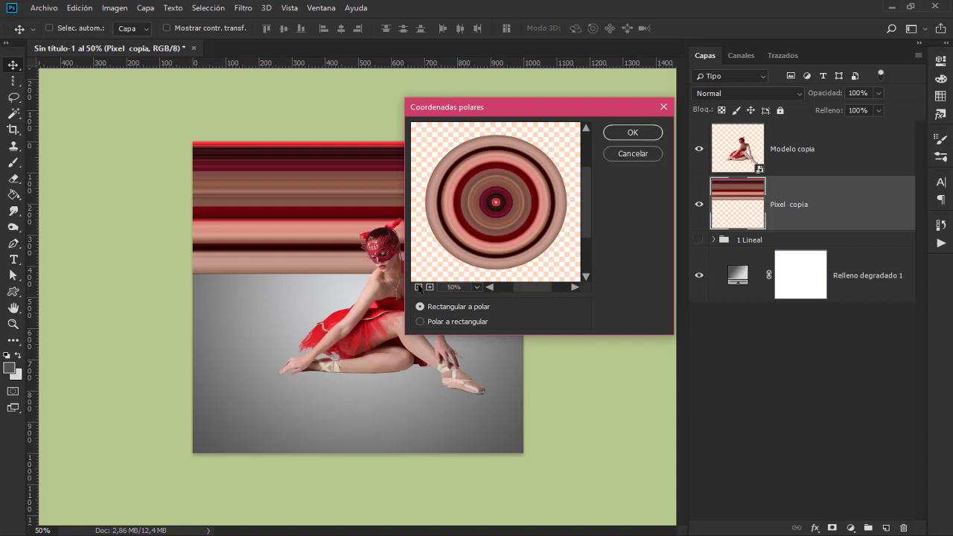
pyautogui.click(641, 153)
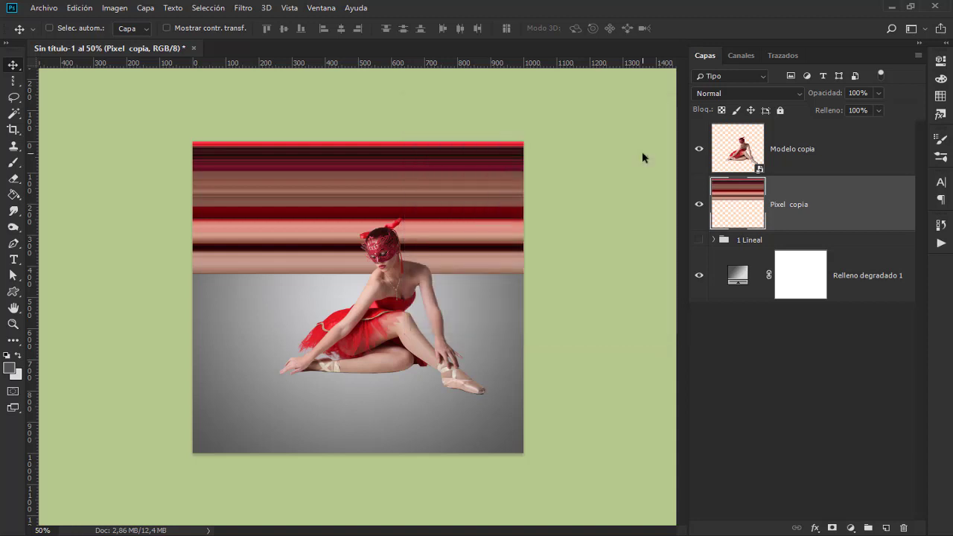
# - Widen the stripe band to about 124% so it extends past both canvas sides
pyautogui.hotkey('ctrl', 't')
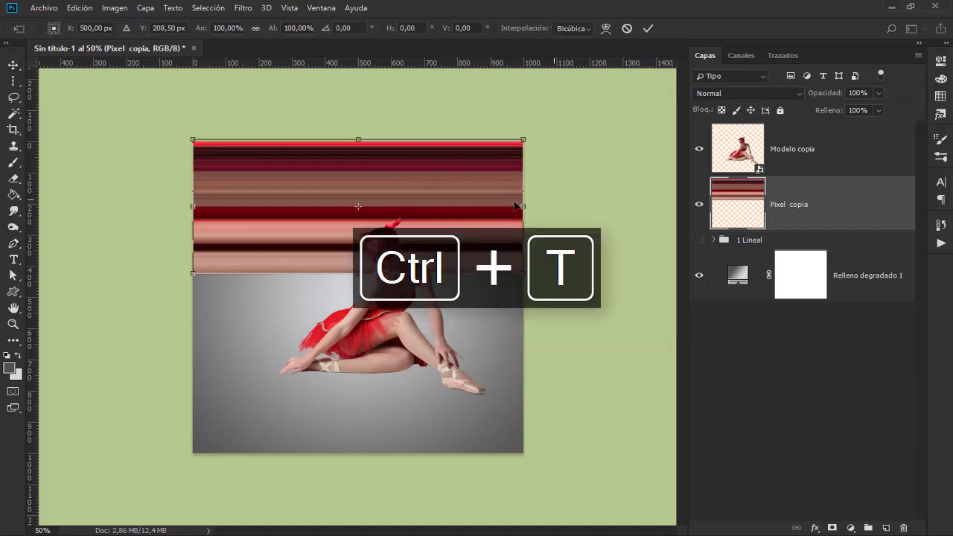
pyautogui.moveTo(524, 205); pyautogui.dragTo(560, 206)
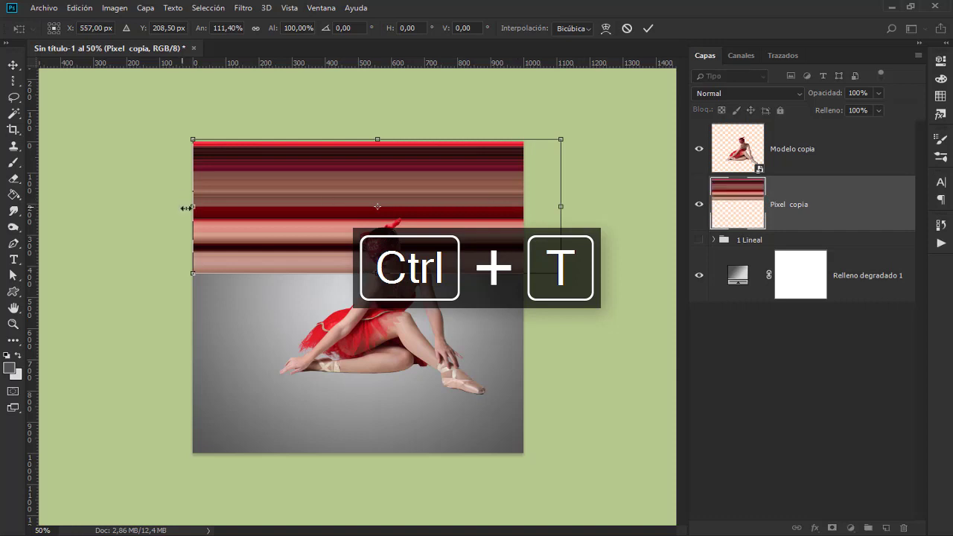
pyautogui.moveTo(192, 208); pyautogui.dragTo(152, 206)
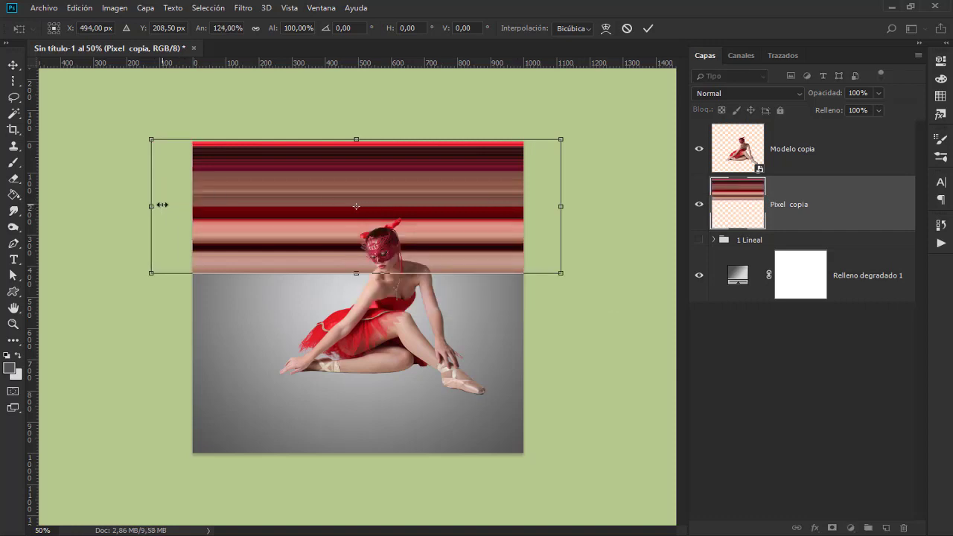
pyautogui.press('Return')
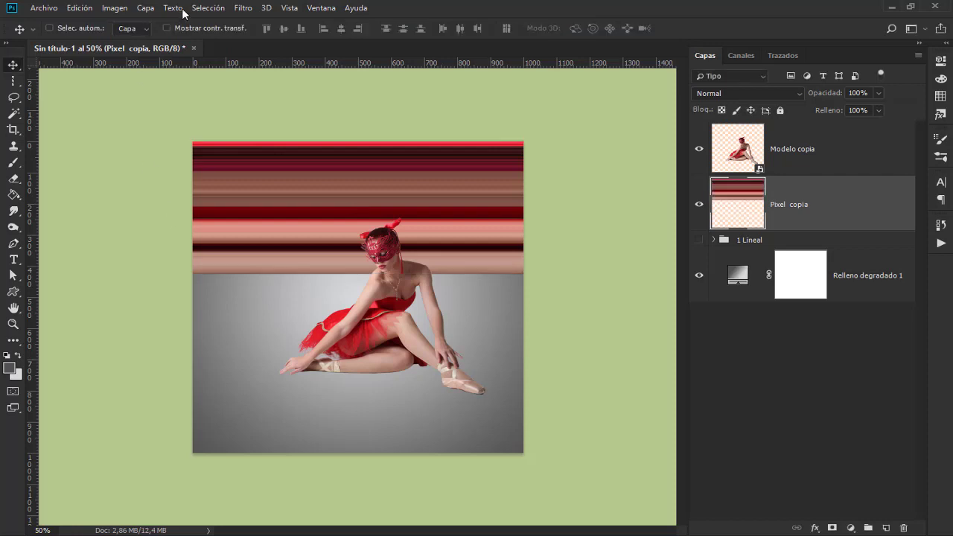
pyautogui.click(249, 9)
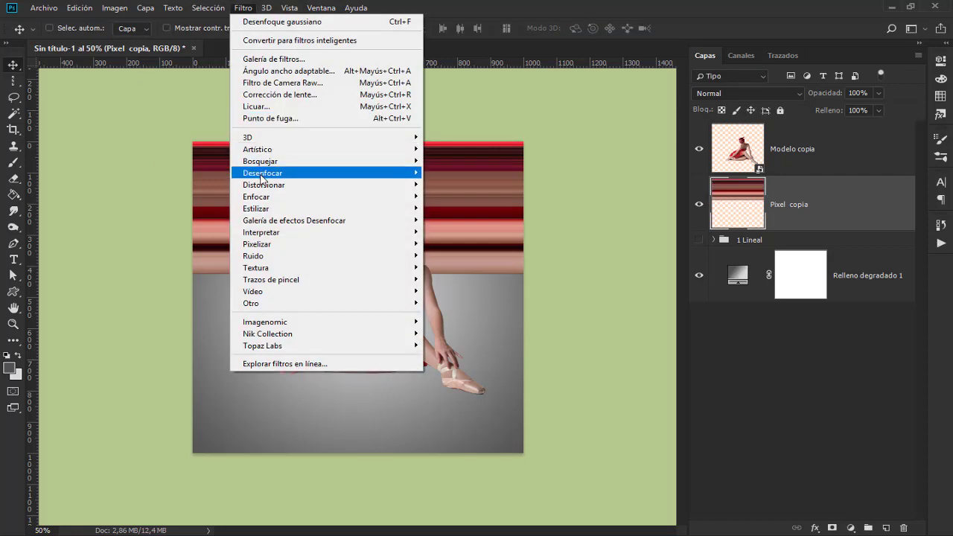
# - Apply Coordenadas polares (Rectangular a polar) to turn Pixel copia's stripes into concentric rings
pyautogui.moveTo(263, 185)
pyautogui.click(457, 186)
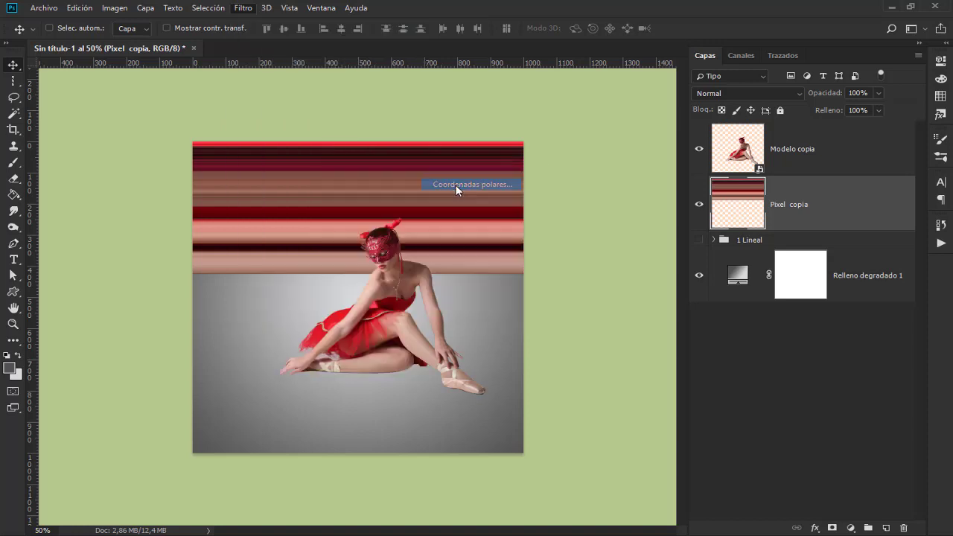
pyautogui.click(419, 287)
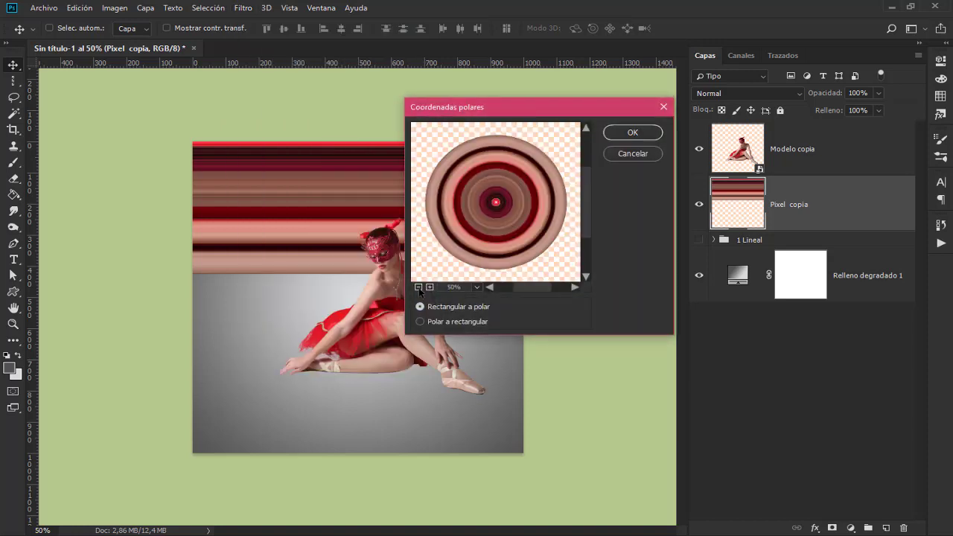
pyautogui.click(629, 134)
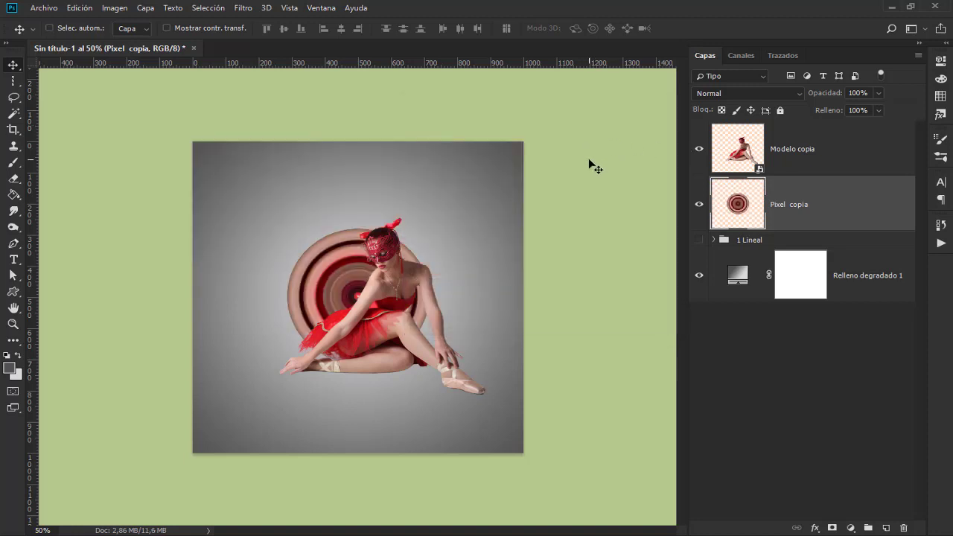
pyautogui.hotkey('ctrl', 't')
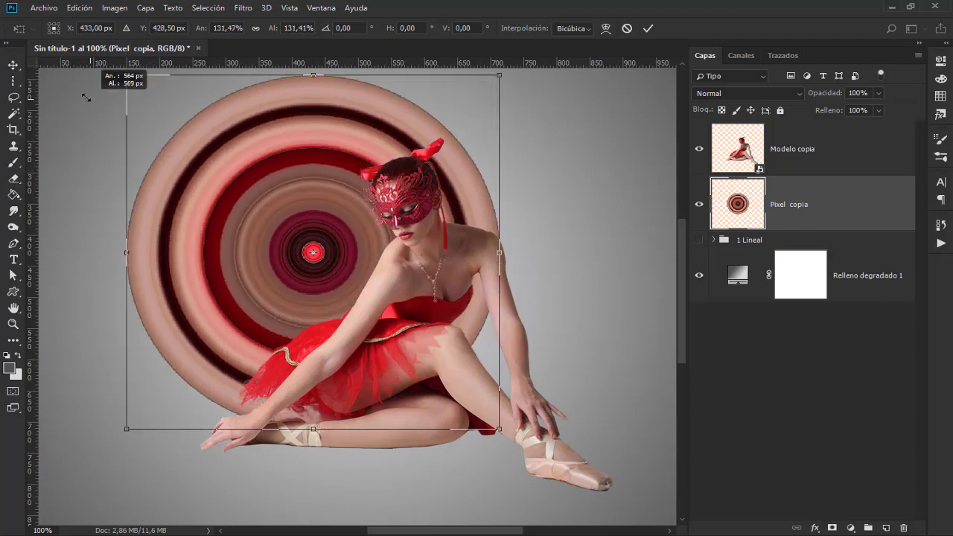
# - Scale the rings to about 135%, move them behind the dancer, and pivot on the ribbon tip
pyautogui.moveTo(216, 160); pyautogui.dragTo(115, 65)
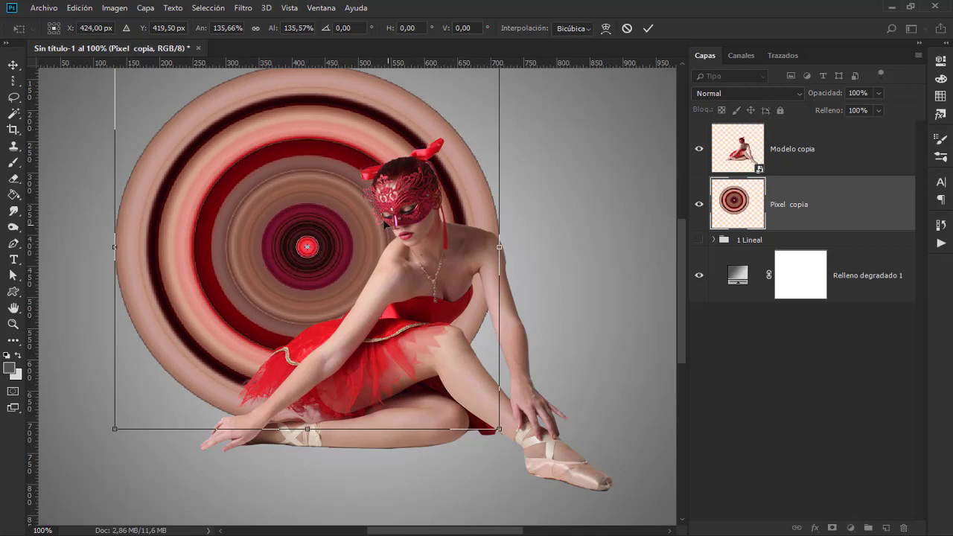
pyautogui.moveTo(355, 234); pyautogui.dragTo(416, 271)
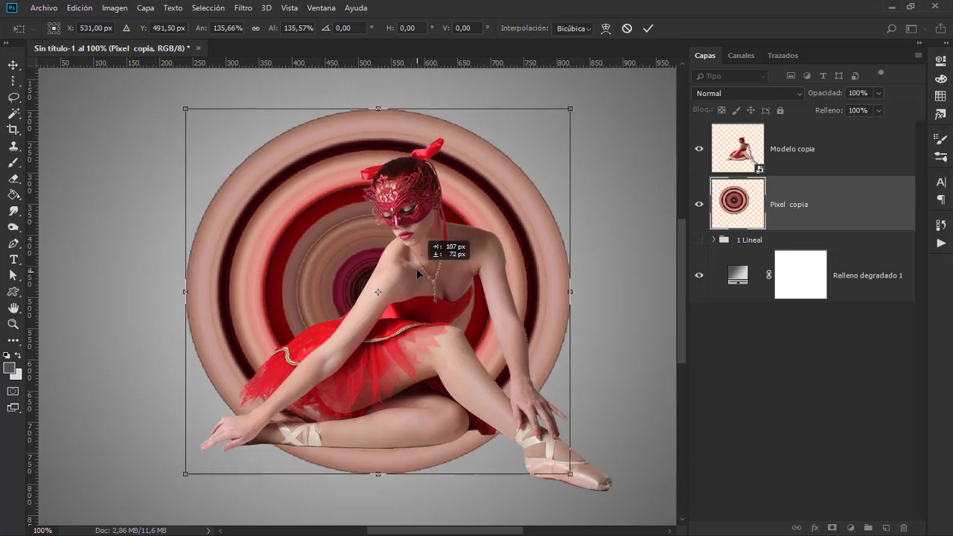
pyautogui.moveTo(448, 137); pyautogui.dragTo(444, 159)
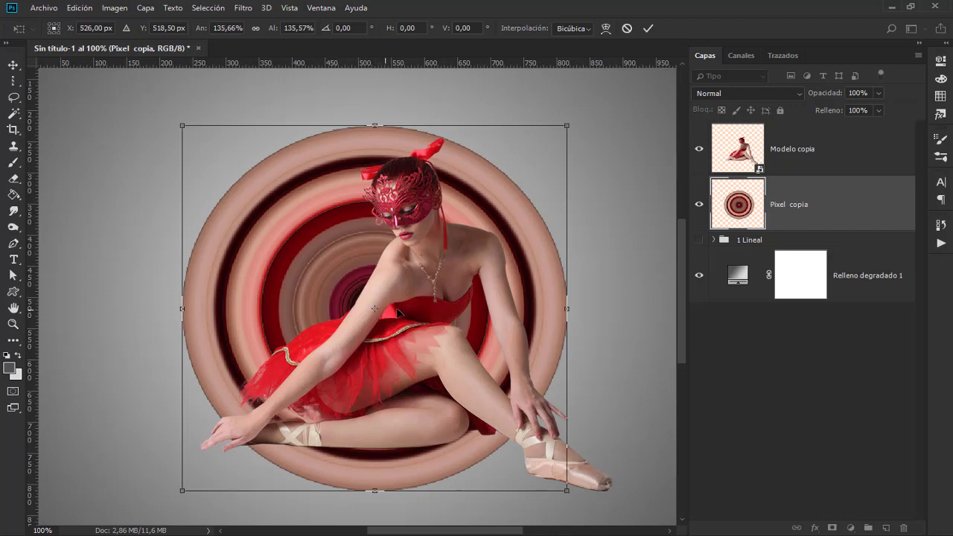
pyautogui.scroll(1, 398, 309)
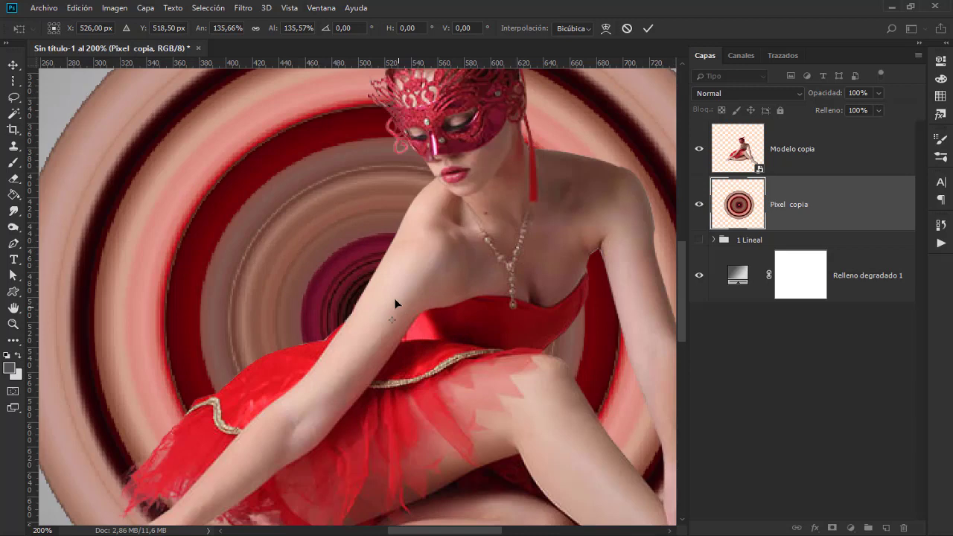
pyautogui.scroll(-1, 421, 299)
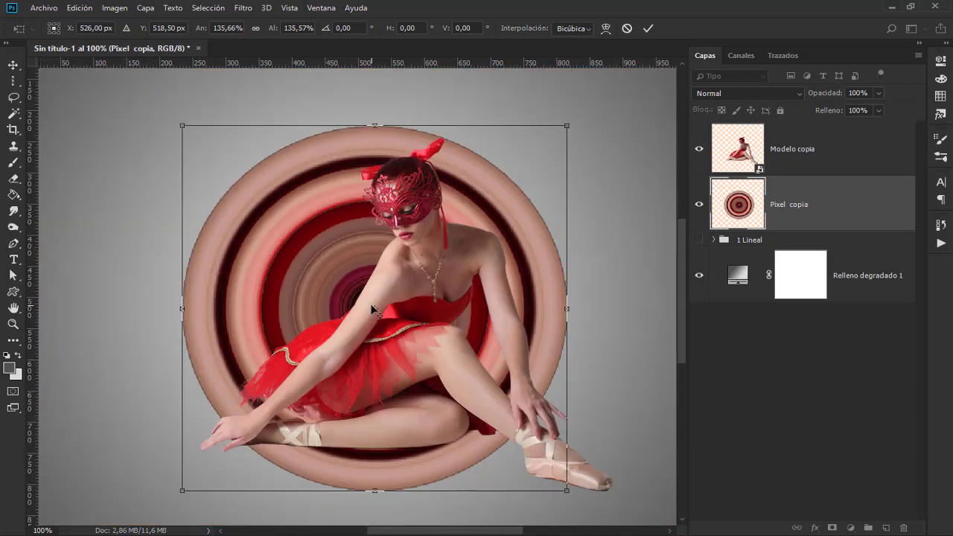
pyautogui.moveTo(384, 304); pyautogui.dragTo(445, 143)
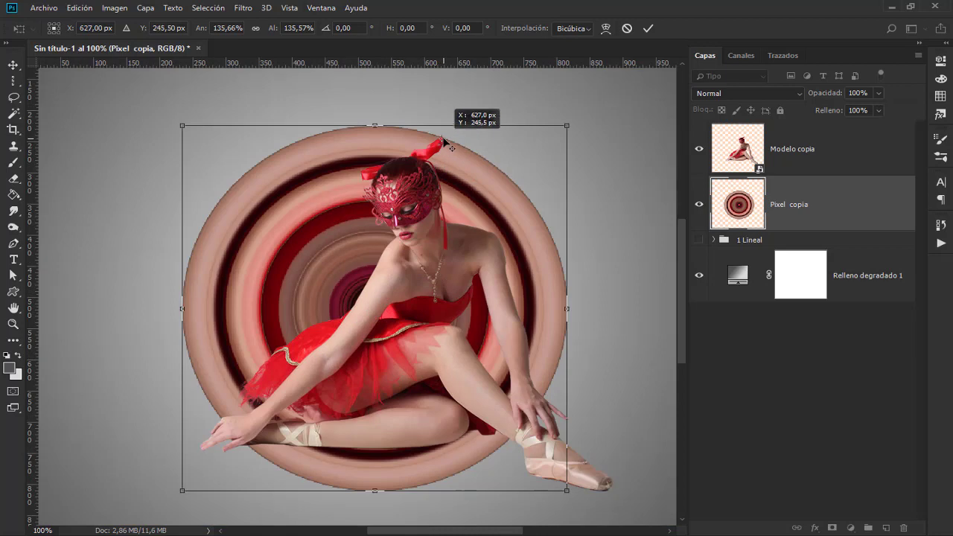
pyautogui.scroll(1, 445, 142)
pyautogui.scroll(1, 444, 142)
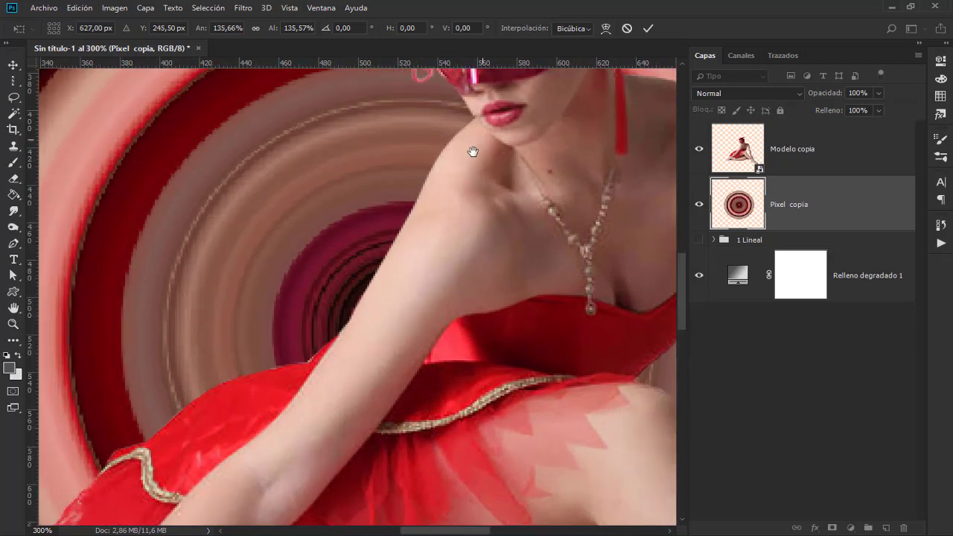
pyautogui.moveTo(472, 154); pyautogui.dragTo(311, 383)
pyautogui.scroll(1, 506, 220)
pyautogui.moveTo(505, 220); pyautogui.dragTo(320, 192)
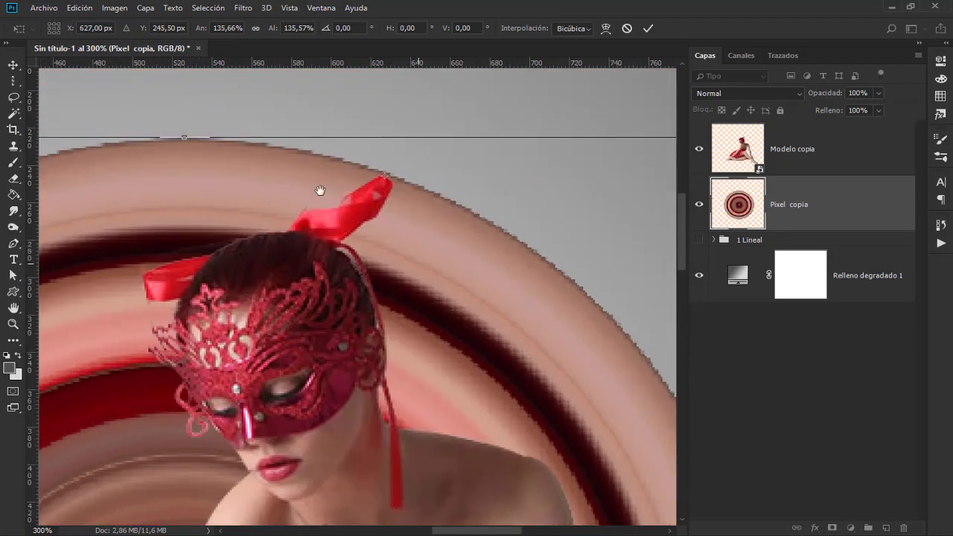
pyautogui.moveTo(385, 174); pyautogui.dragTo(386, 173)
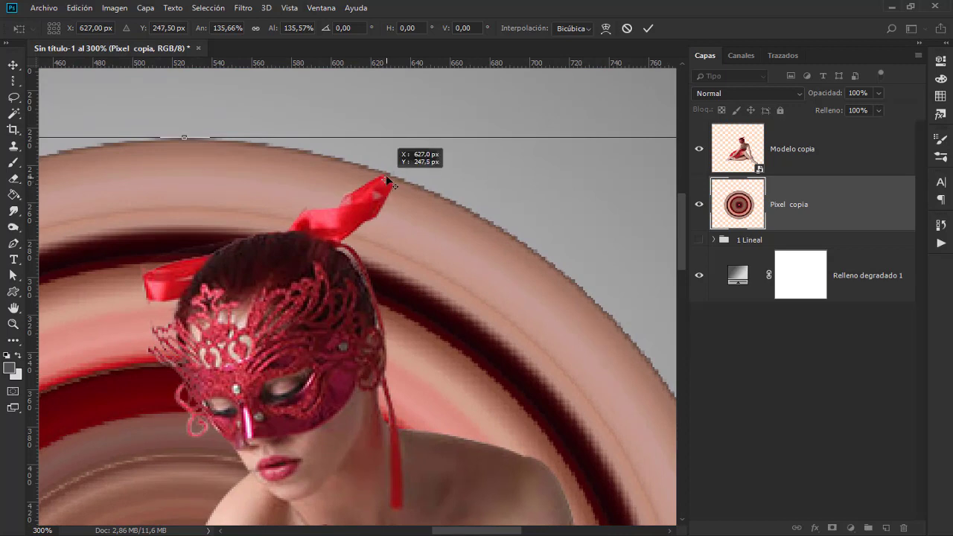
pyautogui.scroll(-2, 438, 177)
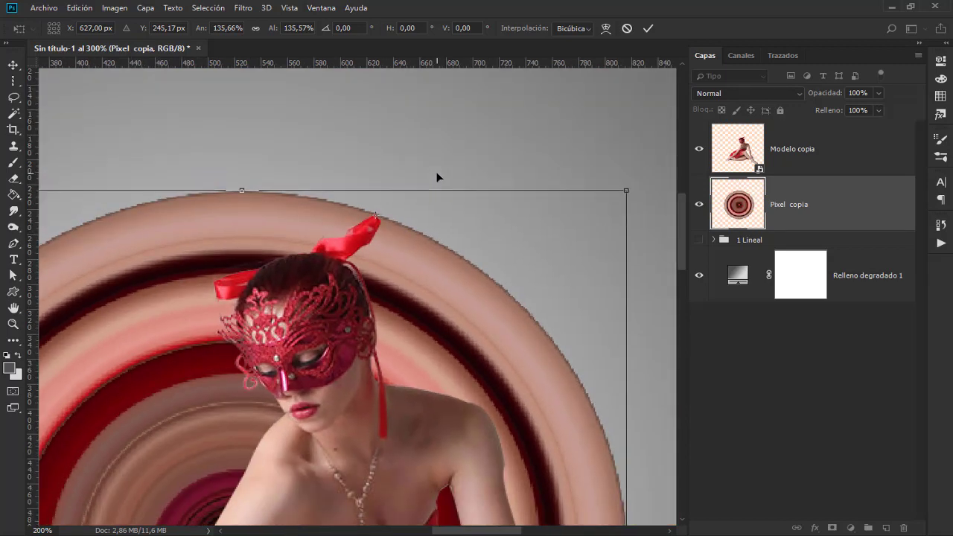
pyautogui.scroll(-1, 436, 174)
pyautogui.scroll(-1, 436, 173)
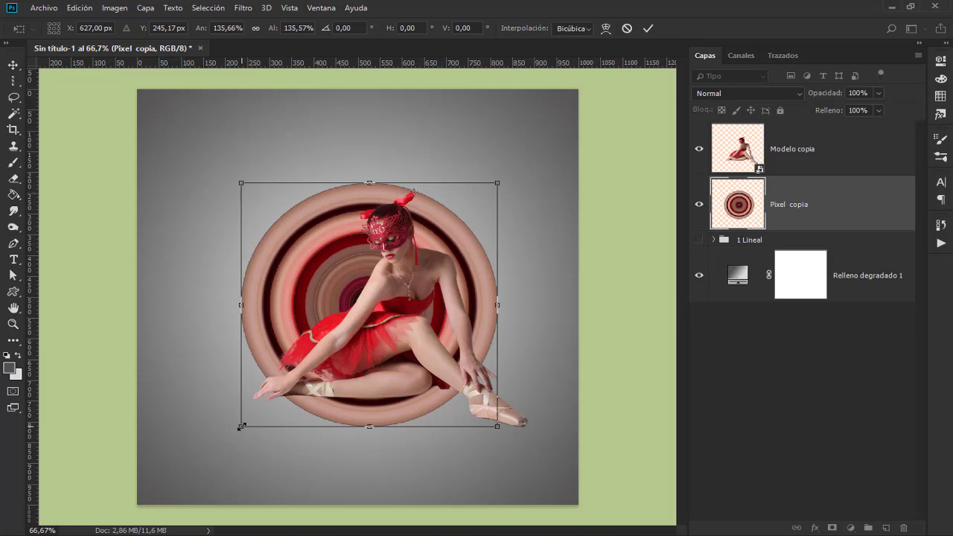
# - Enlarge the rings further to about 145%, check the fit around the dancer, and commit
pyautogui.moveTo(241, 426); pyautogui.dragTo(223, 444)
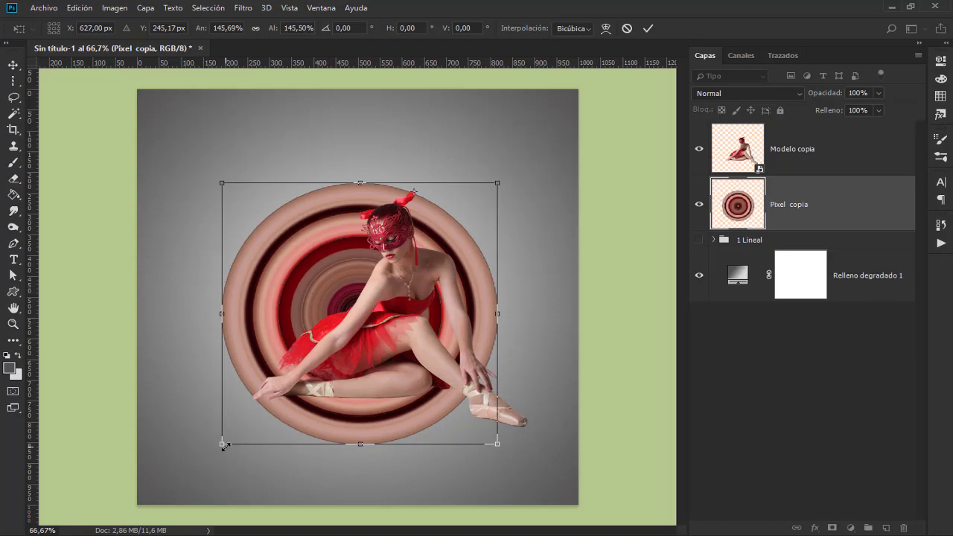
pyautogui.hotkey('ctrl', '+')
pyautogui.hotkey('ctrl', '+')
pyautogui.hotkey('ctrl', '+')
pyautogui.moveTo(346, 228); pyautogui.dragTo(357, 206)
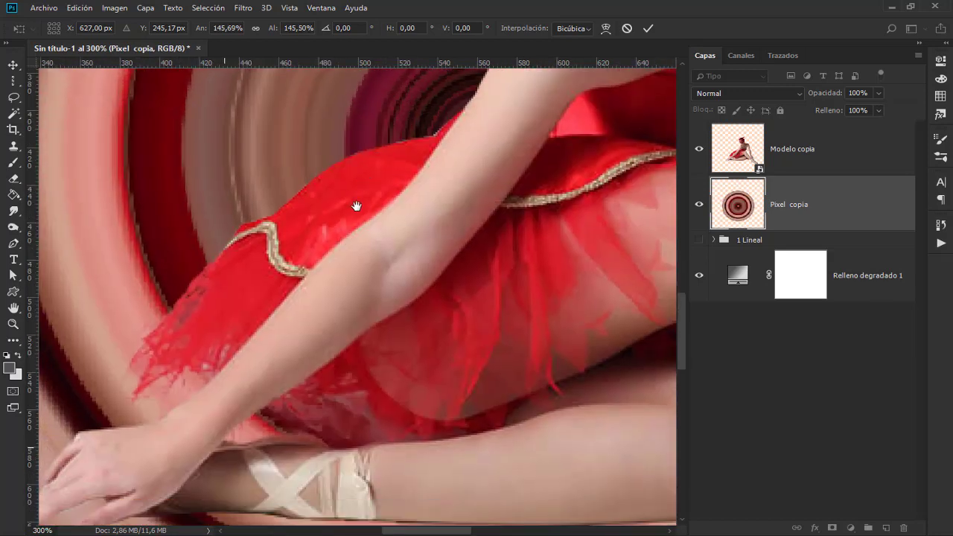
pyautogui.moveTo(196, 351)
pyautogui.mouseDown()
pyautogui.moveTo(389, 223)
pyautogui.moveTo(367, 239)
pyautogui.mouseUp()
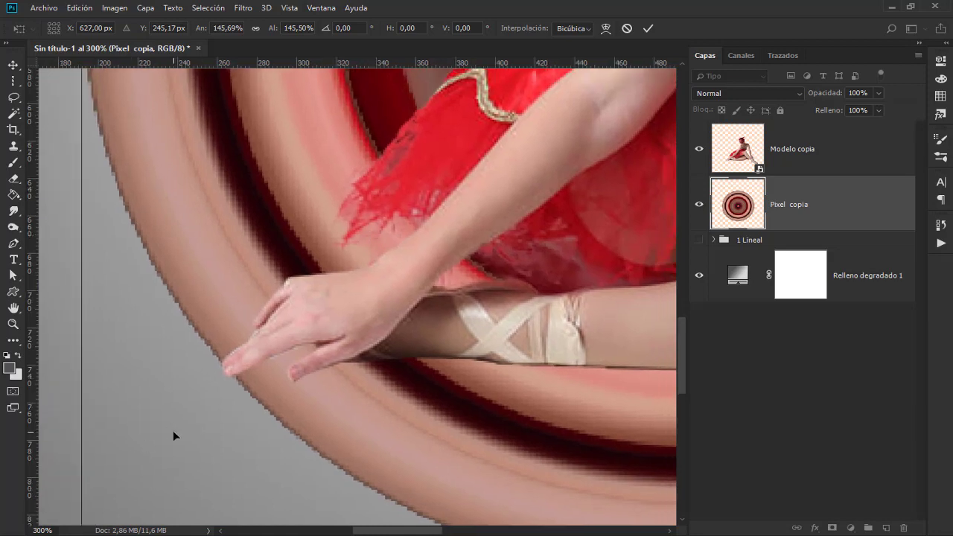
pyautogui.hotkey('ctrl', '-')
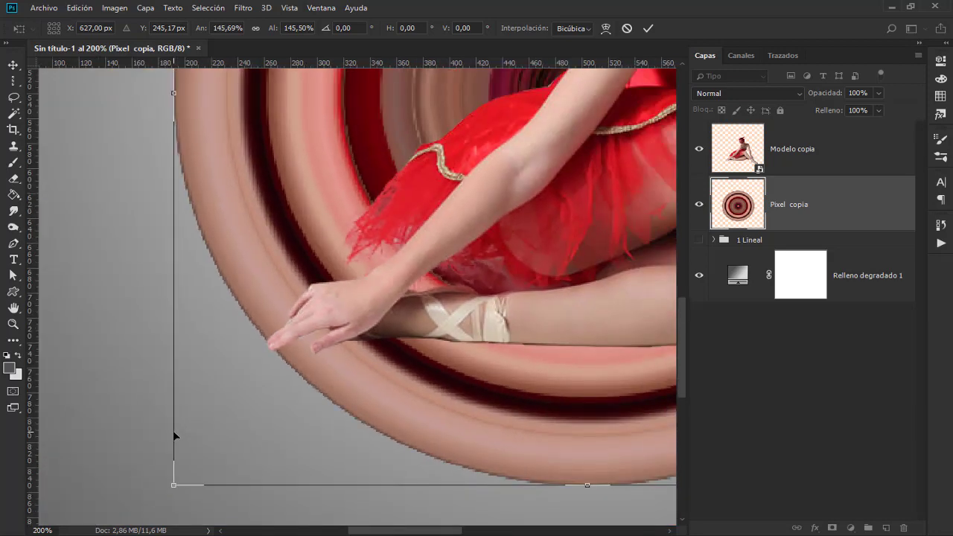
pyautogui.hotkey('ctrl', '0')
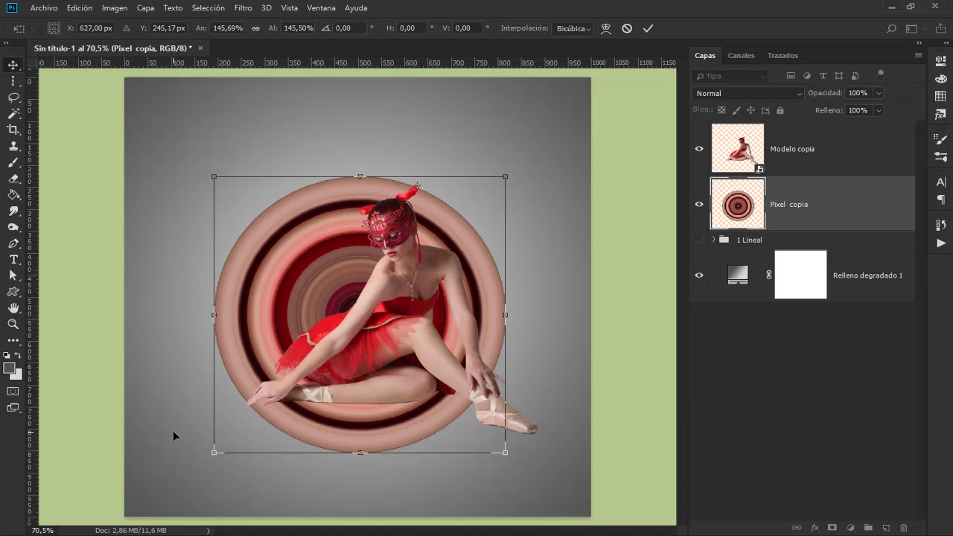
pyautogui.press('Return')
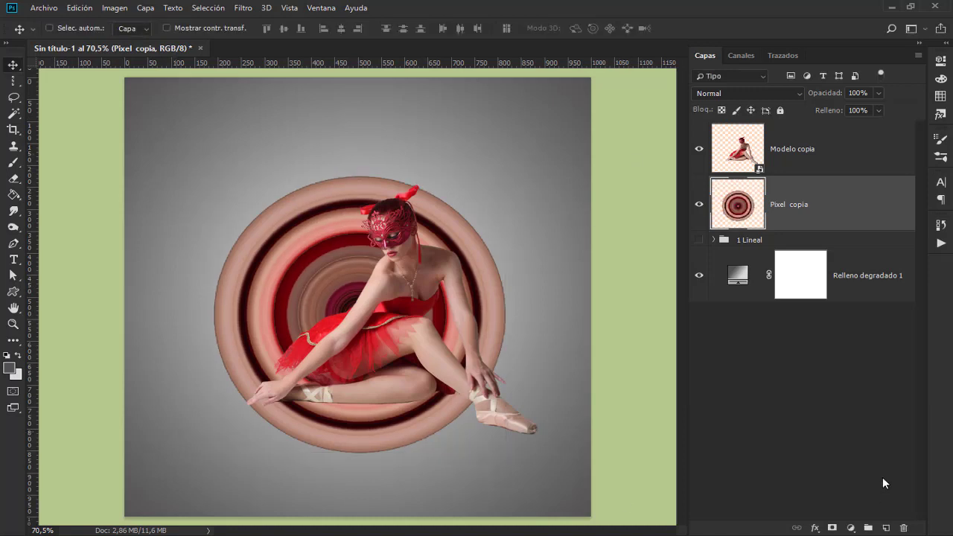
# - Add a mask to Pixel copia and paint out rings near the shoulder with a hard round brush
pyautogui.click(833, 528)
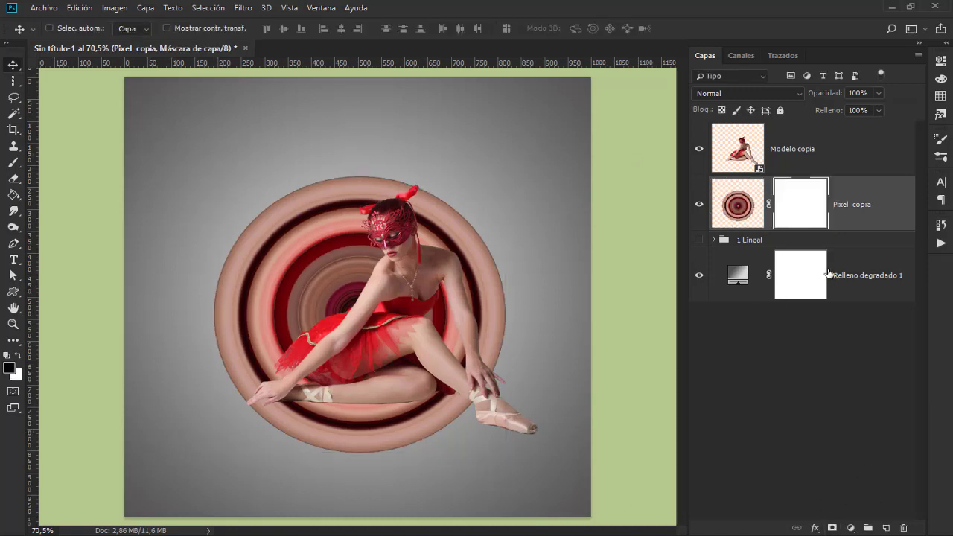
pyautogui.click(14, 162)
pyautogui.rightClick(13, 162)
pyautogui.click(81, 165)
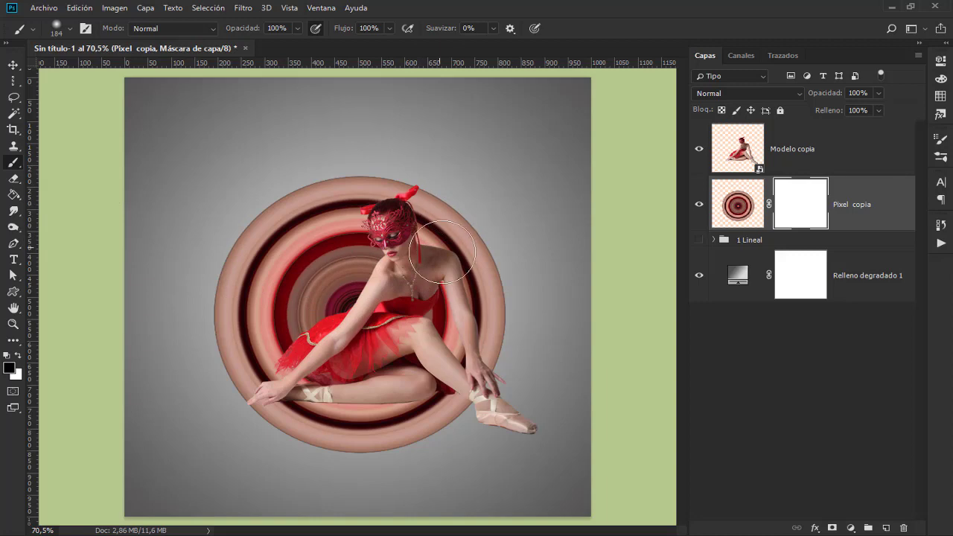
pyautogui.moveTo(442, 252); pyautogui.dragTo(465, 353)
pyautogui.rightClick(477, 253)
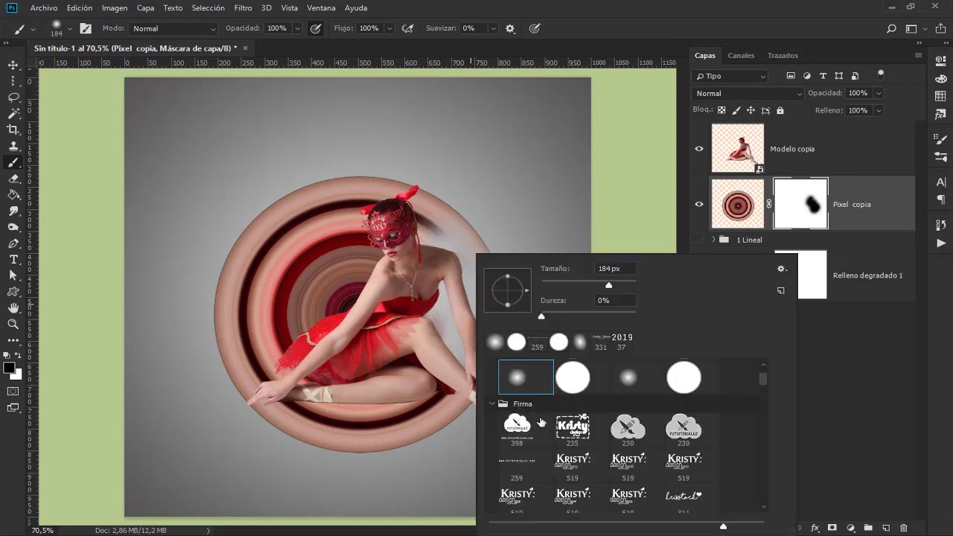
pyautogui.click(573, 377)
# - Mask out the rings at upper right, beside the raised arm, behind the head and lower leg
pyautogui.moveTo(463, 182); pyautogui.dragTo(489, 224)
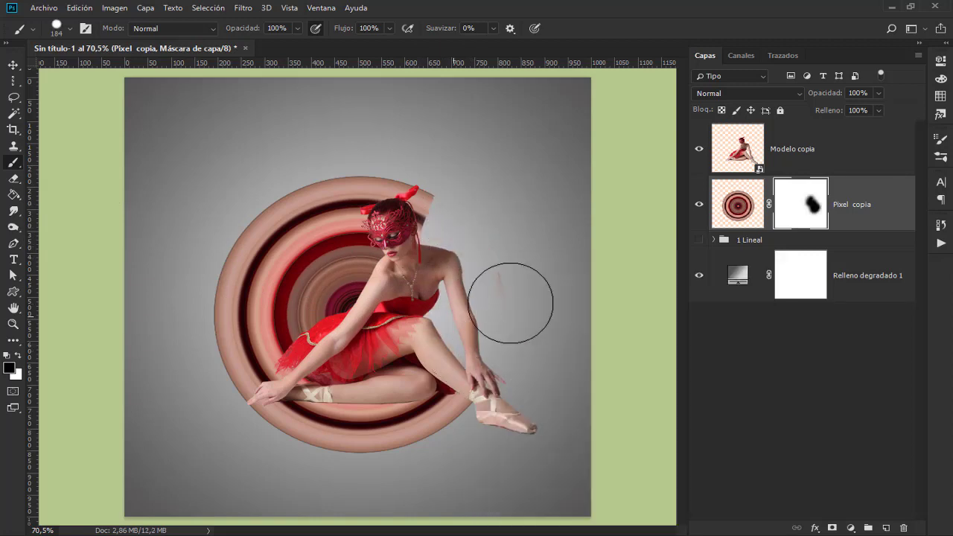
pyautogui.moveTo(481, 308); pyautogui.dragTo(466, 320)
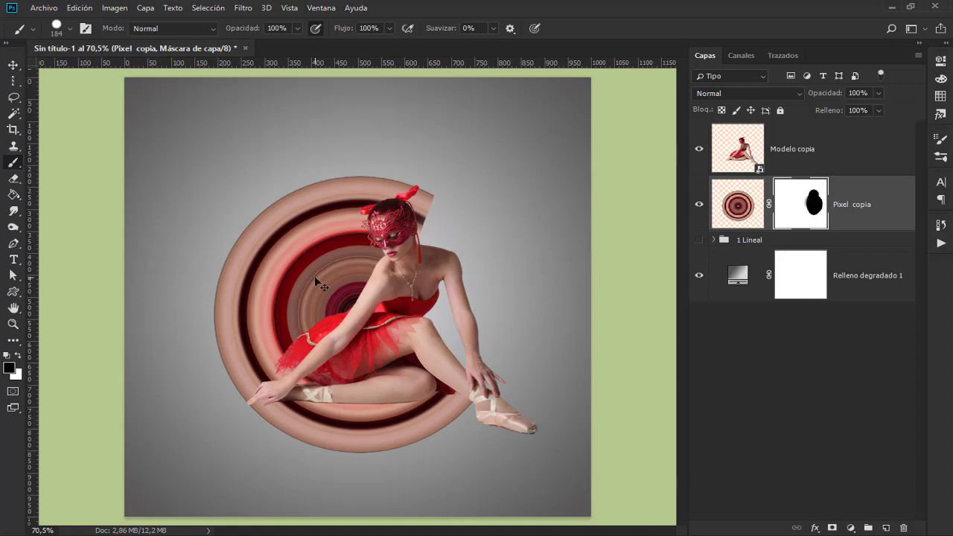
pyautogui.hotkey('ctrl', '1')
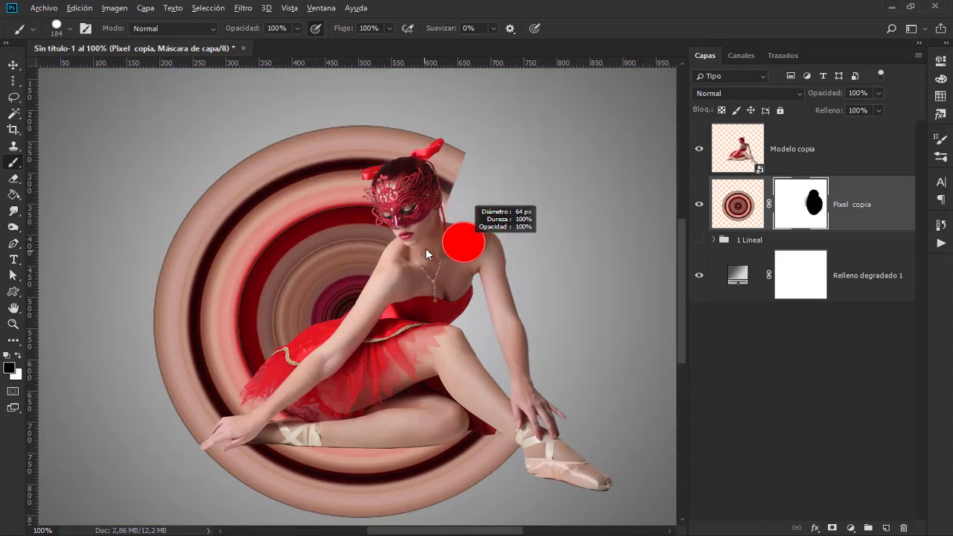
pyautogui.moveTo(445, 227); pyautogui.dragTo(448, 165)
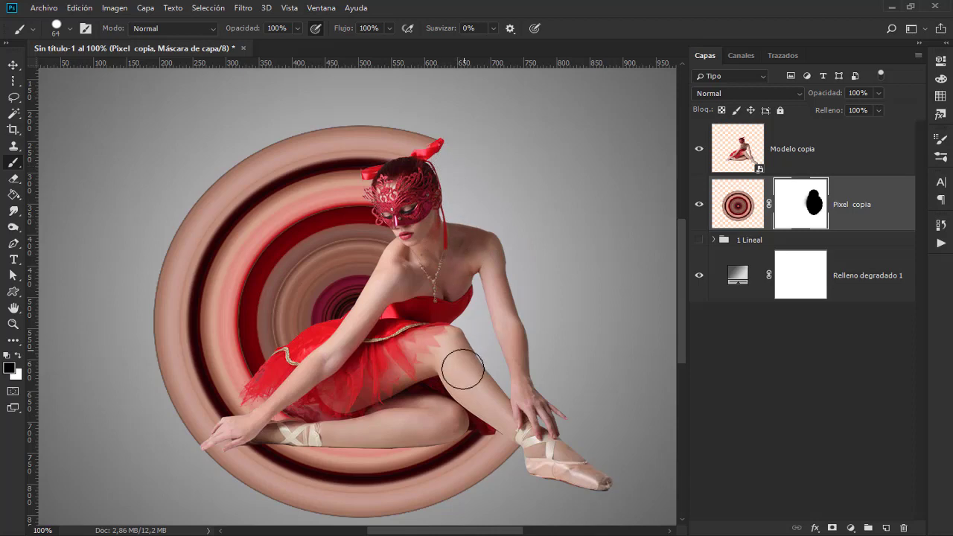
pyautogui.moveTo(511, 443)
pyautogui.mouseDown()
pyautogui.moveTo(243, 460)
pyautogui.moveTo(219, 451)
pyautogui.moveTo(231, 453)
pyautogui.moveTo(219, 464)
pyautogui.moveTo(231, 457)
pyautogui.moveTo(255, 489)
pyautogui.moveTo(412, 496)
pyautogui.mouseUp()
pyautogui.press('[')
pyautogui.press('[')
pyautogui.press('[')
pyautogui.hotkey('ctrl', '0')
pyautogui.press('x')
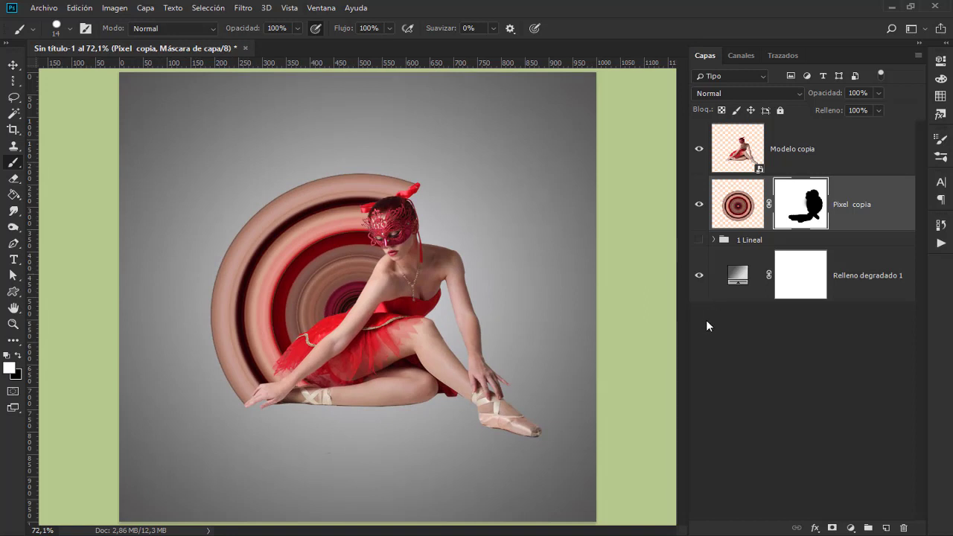
# - Duplicate both S shadow layers in the 1 Lineal group and move the copies above the rings layer
pyautogui.click(717, 242)
pyautogui.click(810, 341)
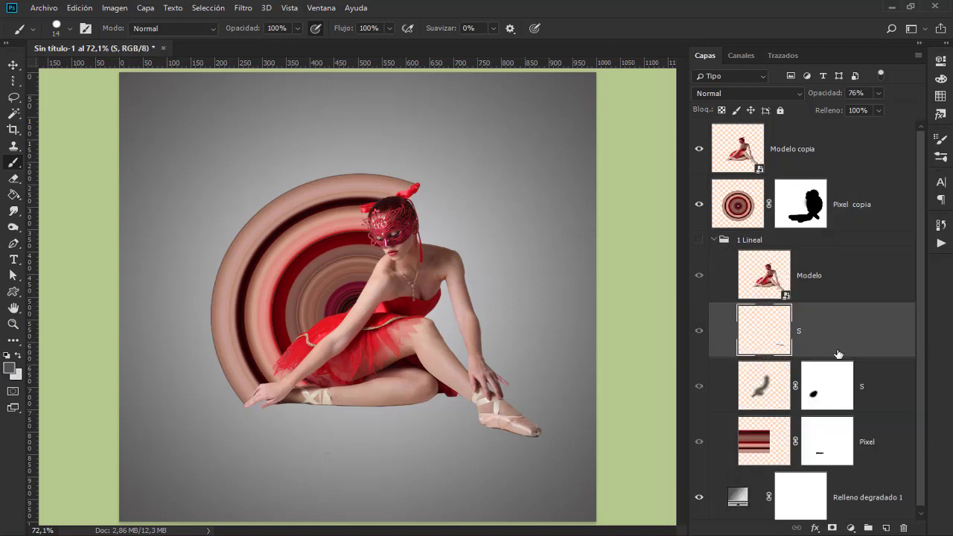
pyautogui.keyDown('shift'); pyautogui.click(880, 395); pyautogui.keyUp('shift')
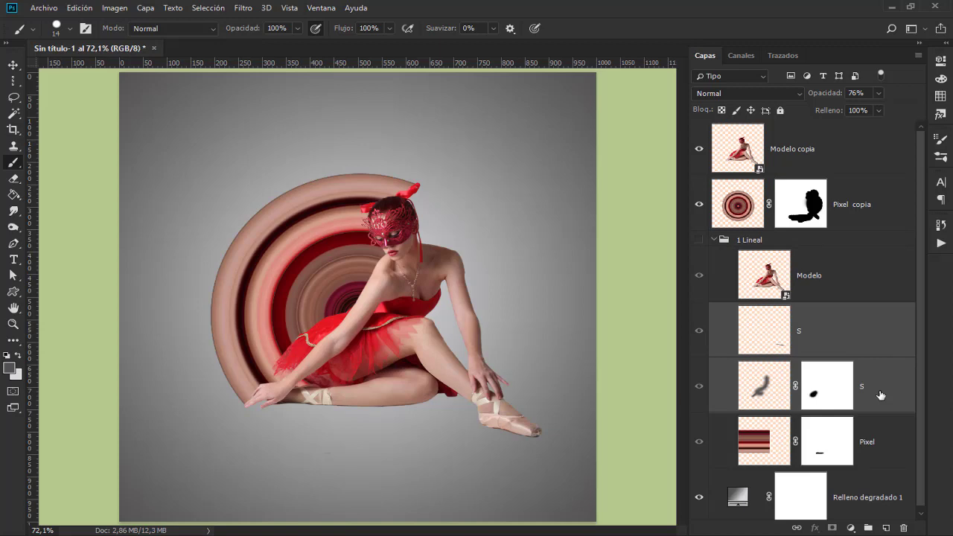
pyautogui.hotkey('ctrl', 'j')
pyautogui.moveTo(842, 331); pyautogui.dragTo(818, 185)
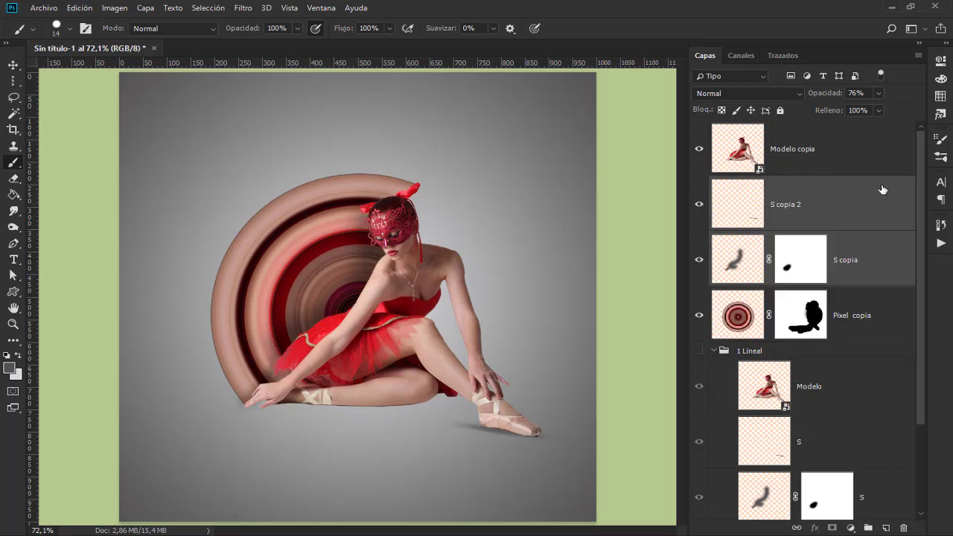
# - Paint black on the S copia mask to hide more shadow near the ballerina's fingertips
pyautogui.click(793, 265)
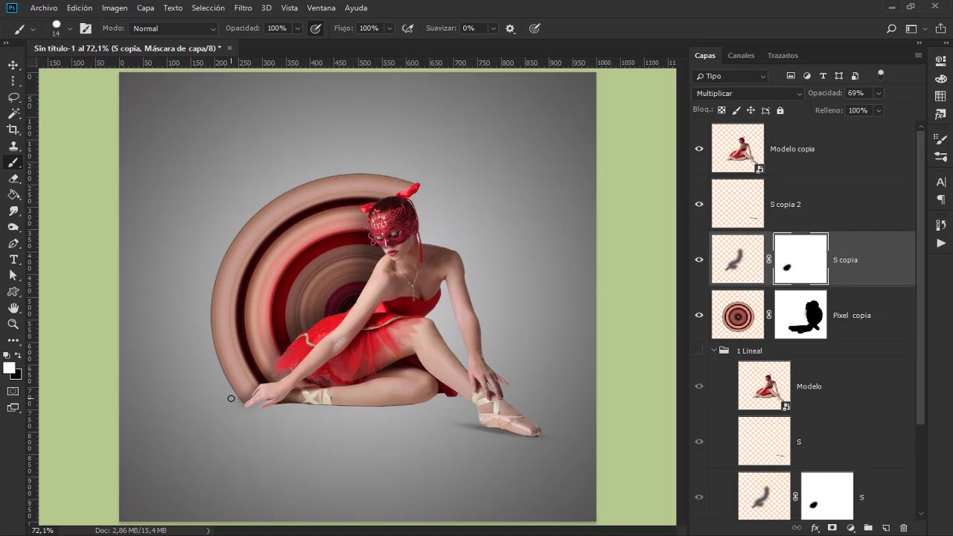
pyautogui.press('x')
pyautogui.click(263, 401)
pyautogui.hotkey('ctrl', '-')
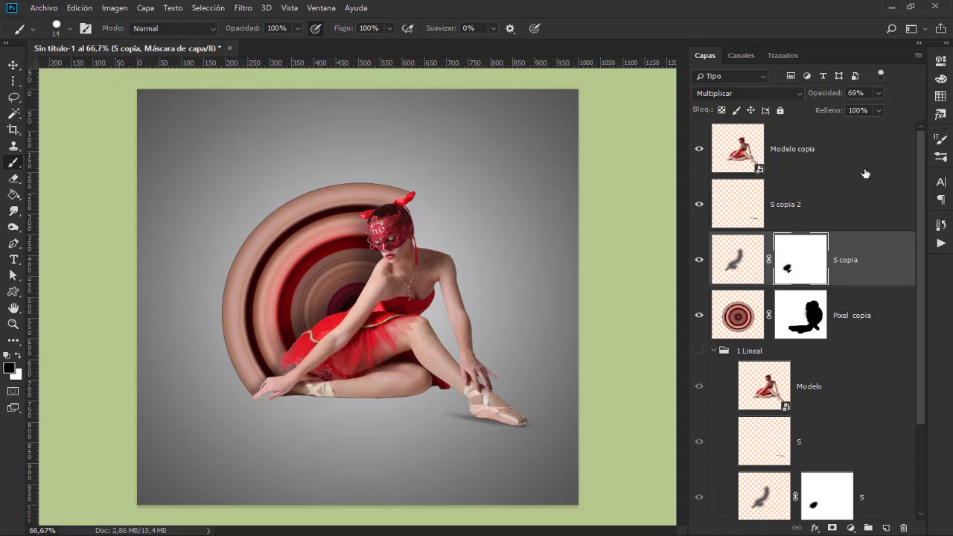
pyautogui.click(854, 167)
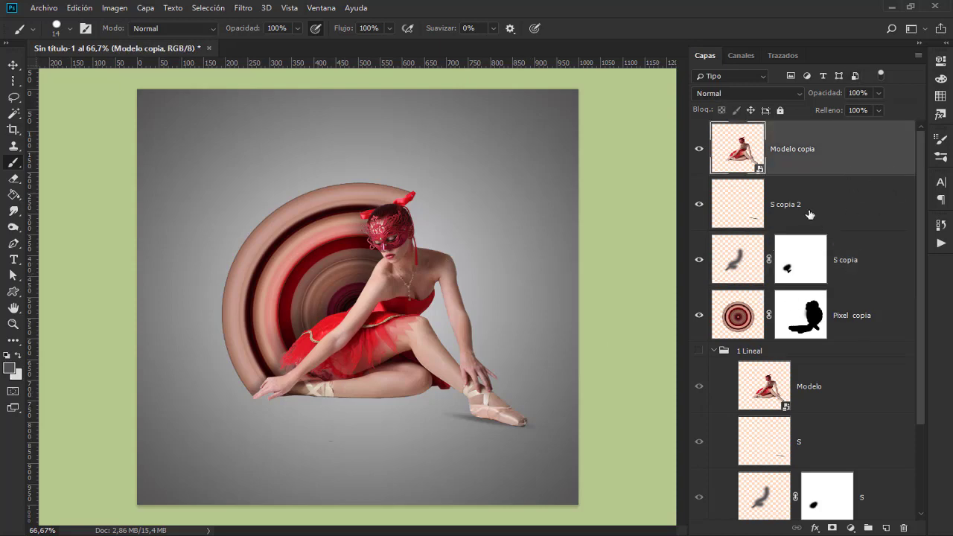
# - Group the circular-version layers, Modelo copia through Pixel copia, into a group named 2 Circular
pyautogui.keyDown('shift'); pyautogui.click(854, 316); pyautogui.keyUp('shift')
pyautogui.hotkey('ctrl', 'g')
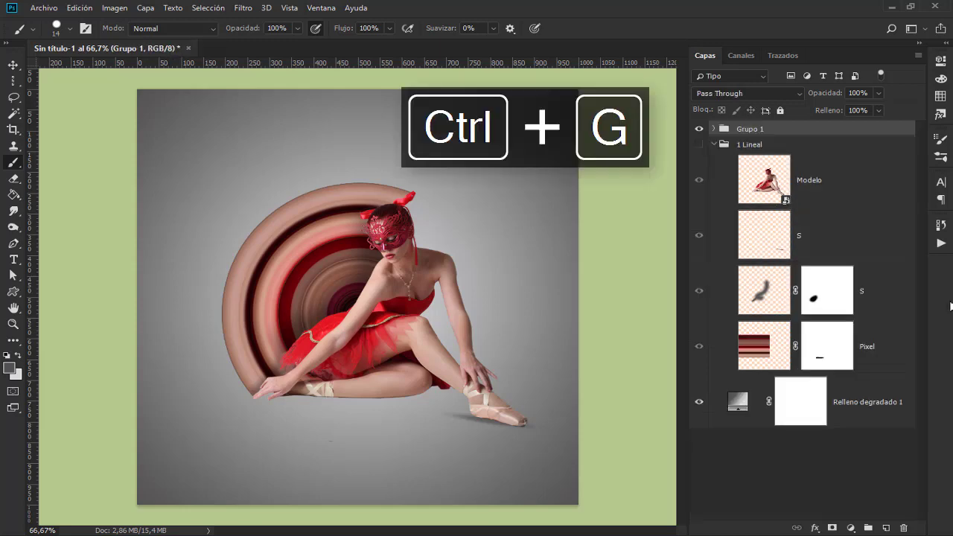
pyautogui.doubleClick(747, 128)
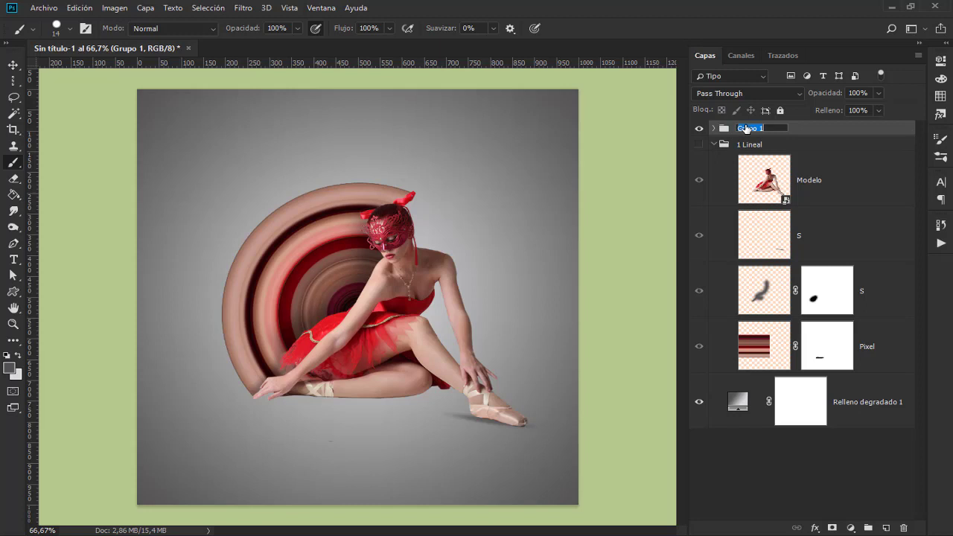
pyautogui.write('2 Ci')
pyautogui.write('rcula')
pyautogui.press('Return')
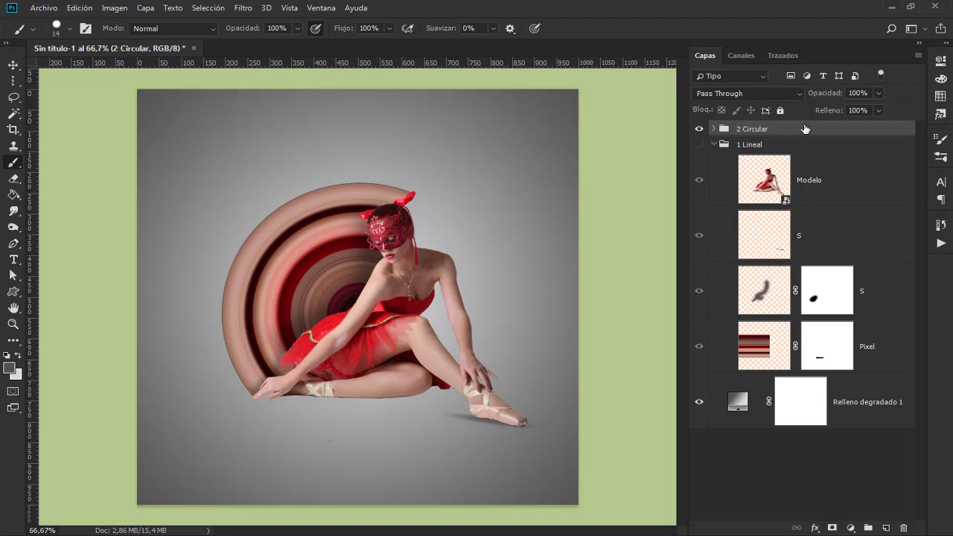
# - Hide the 2 Circular group and toggle the 1 Lineal group's visibility
pyautogui.click(699, 130)
pyautogui.click(699, 145)
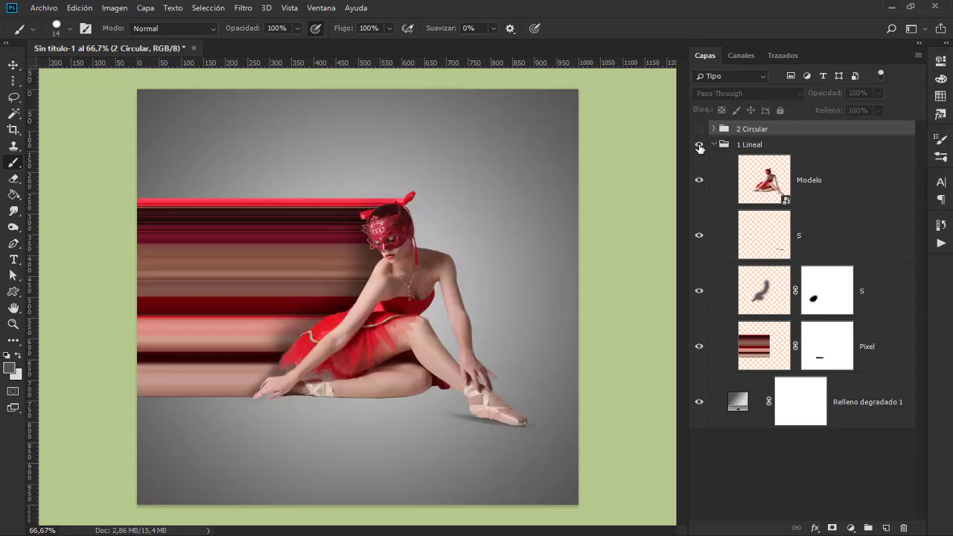
pyautogui.click(699, 144)
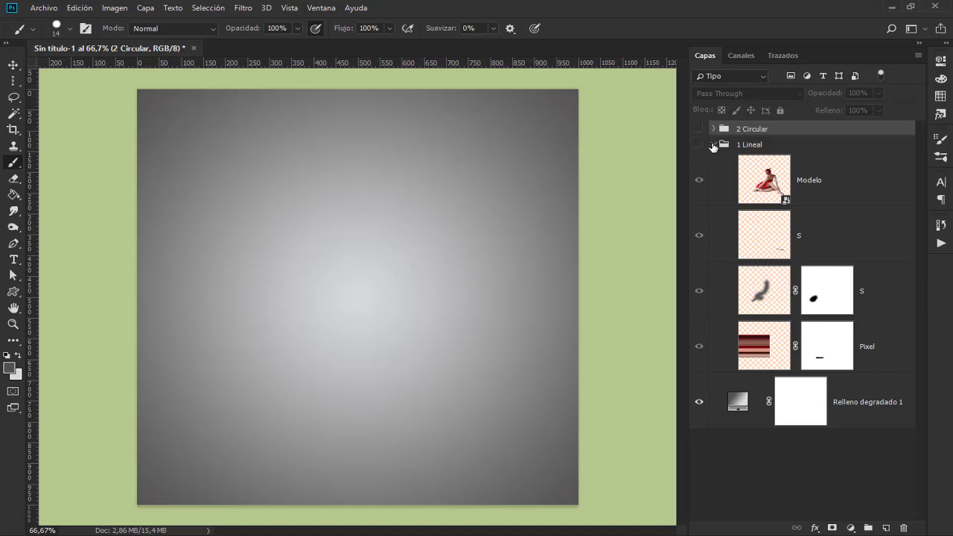
pyautogui.click(716, 149)
pyautogui.click(699, 145)
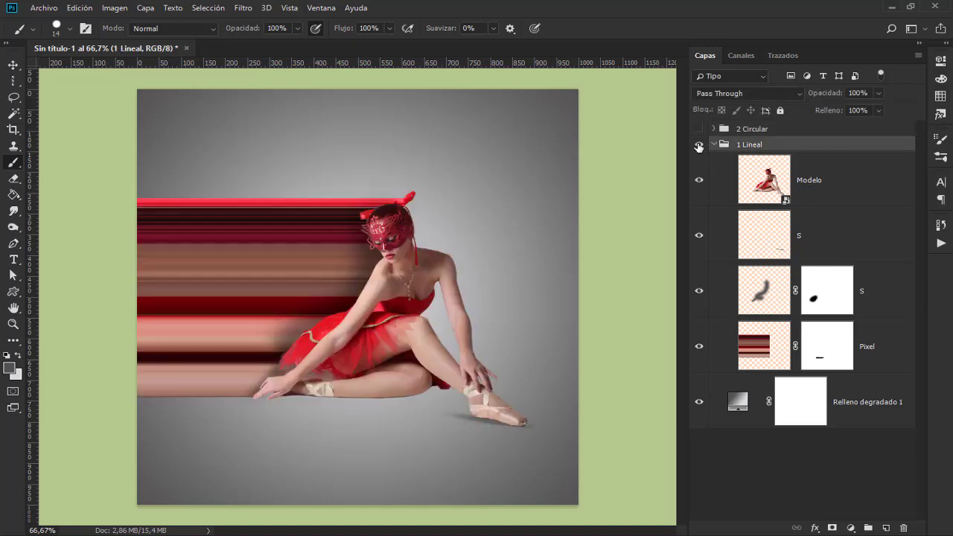
pyautogui.click(835, 200)
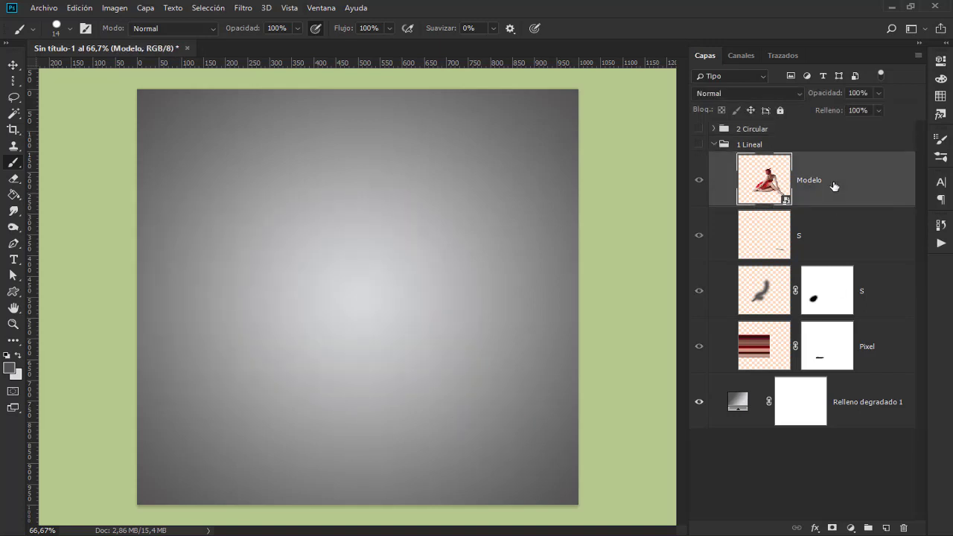
# - Duplicate the Modelo and Pixel layers and place the copies above both groups
pyautogui.keyDown('ctrl'); pyautogui.click(873, 364); pyautogui.keyUp('ctrl')
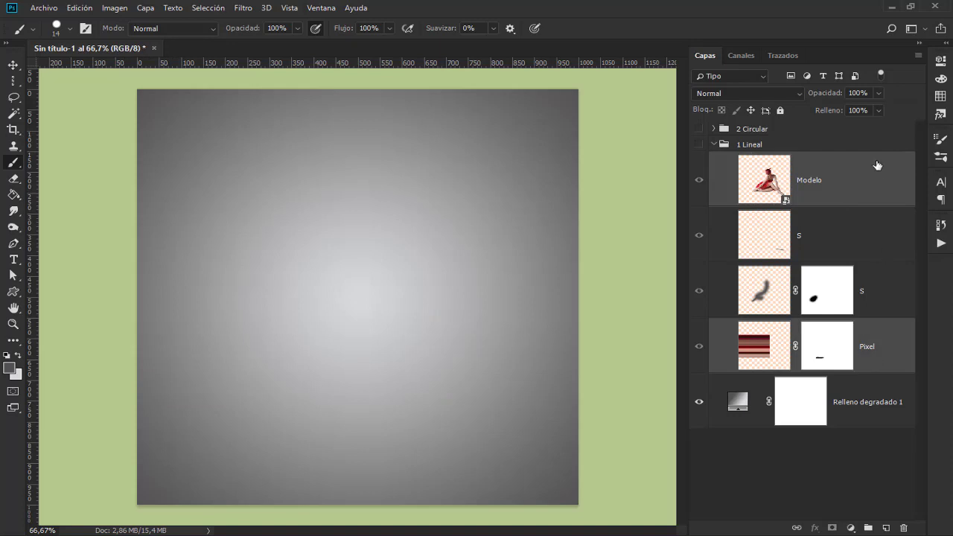
pyautogui.moveTo(816, 198); pyautogui.dragTo(809, 123)
pyautogui.hotkey('ctrl', 'j')
pyautogui.click(713, 255)
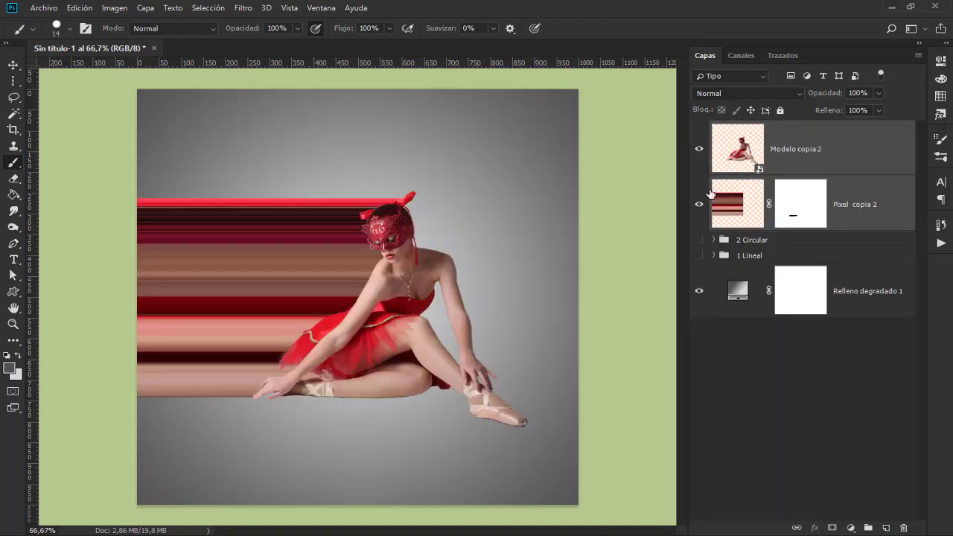
# - Delete the layer mask from Pixel copia 2 with Eliminar máscara de capa
pyautogui.click(748, 215)
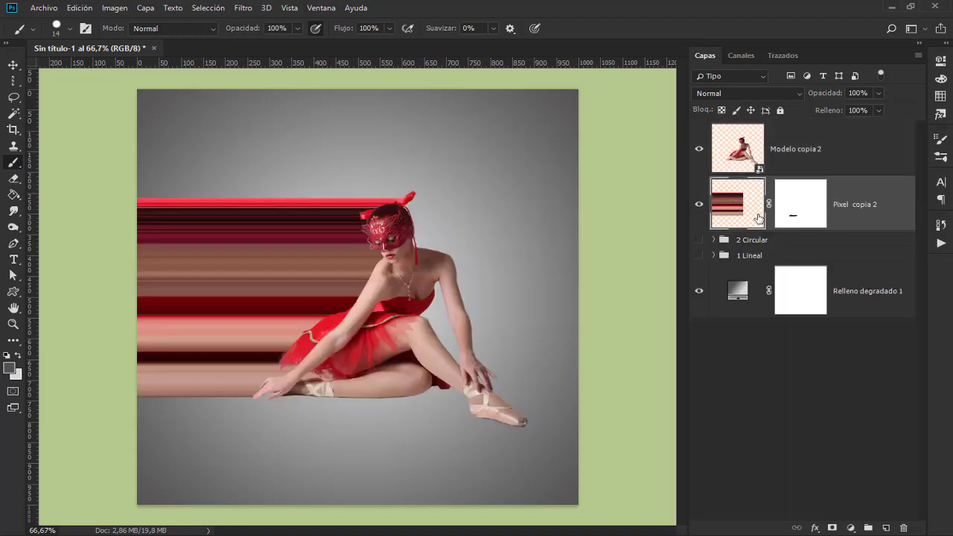
pyautogui.click(810, 207)
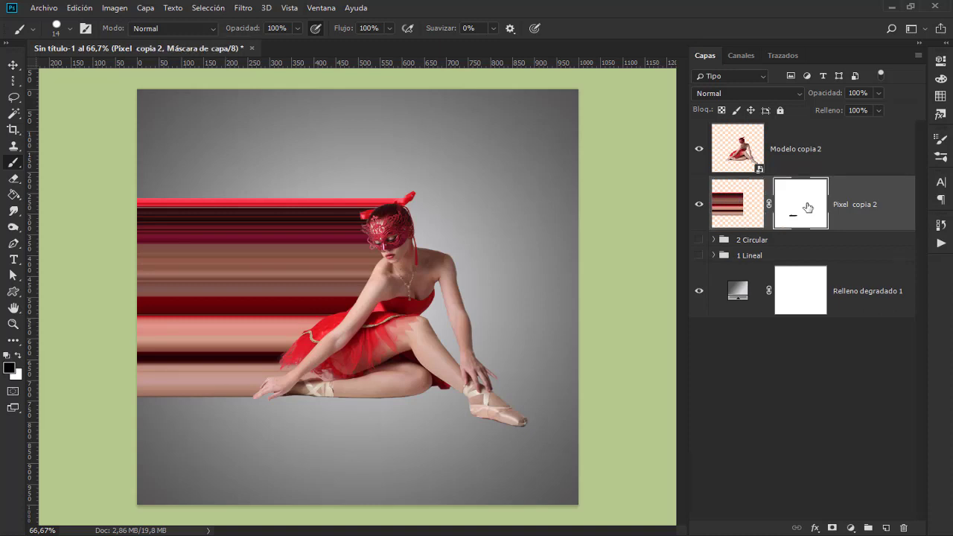
pyautogui.rightClick(811, 214)
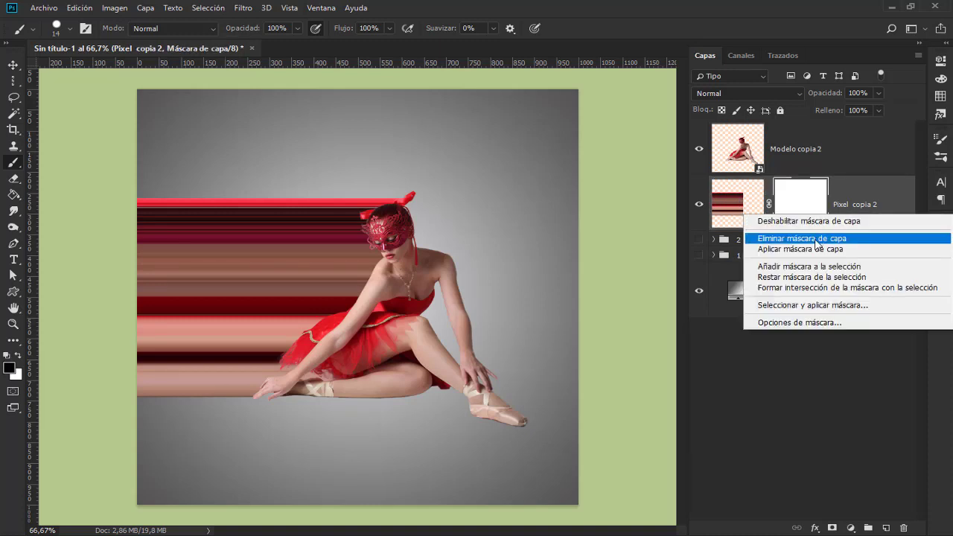
pyautogui.click(815, 239)
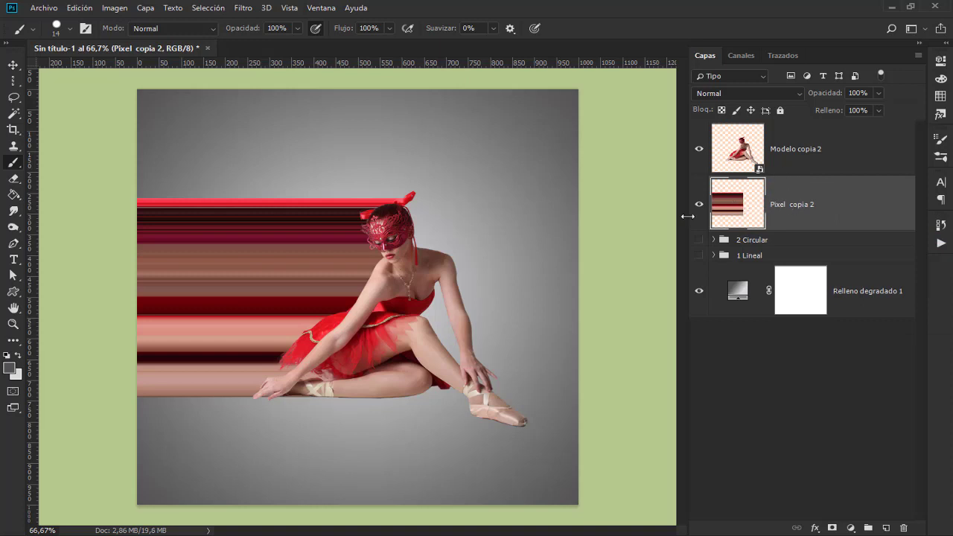
# - Warp Pixel copia 2, pulling its top-left corner up and its lower-left part toward the ballerina
pyautogui.hotkey('ctrl', 't')
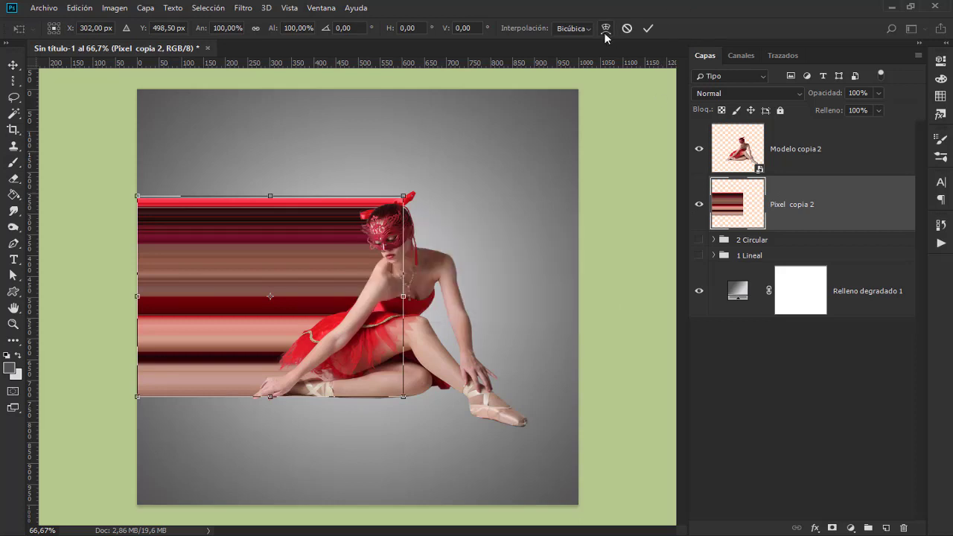
pyautogui.rightClick(322, 243)
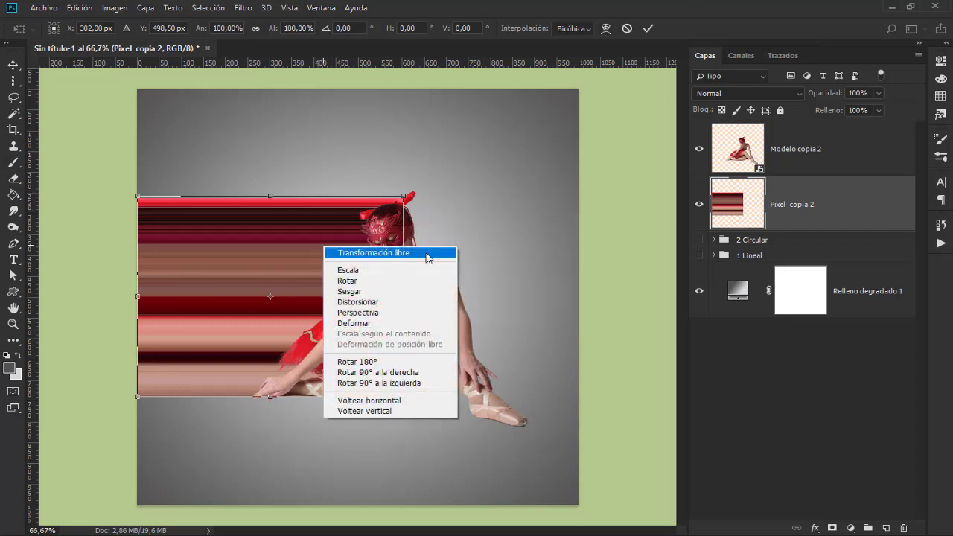
pyautogui.click(405, 320)
pyautogui.hotkey('ctrl', '-')
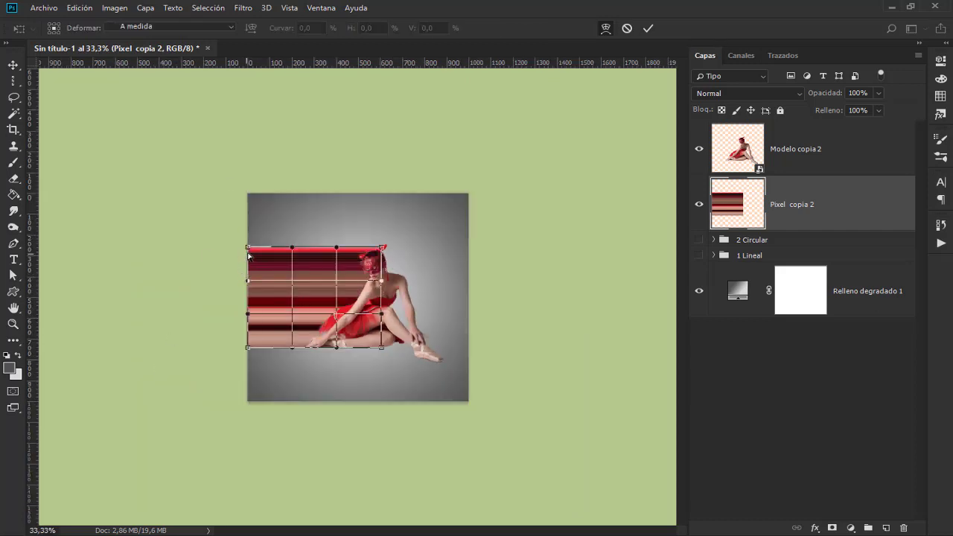
pyautogui.moveTo(249, 253)
pyautogui.mouseDown()
pyautogui.moveTo(240, 95)
pyautogui.moveTo(162, 102)
pyautogui.moveTo(175, 99)
pyautogui.mouseUp()
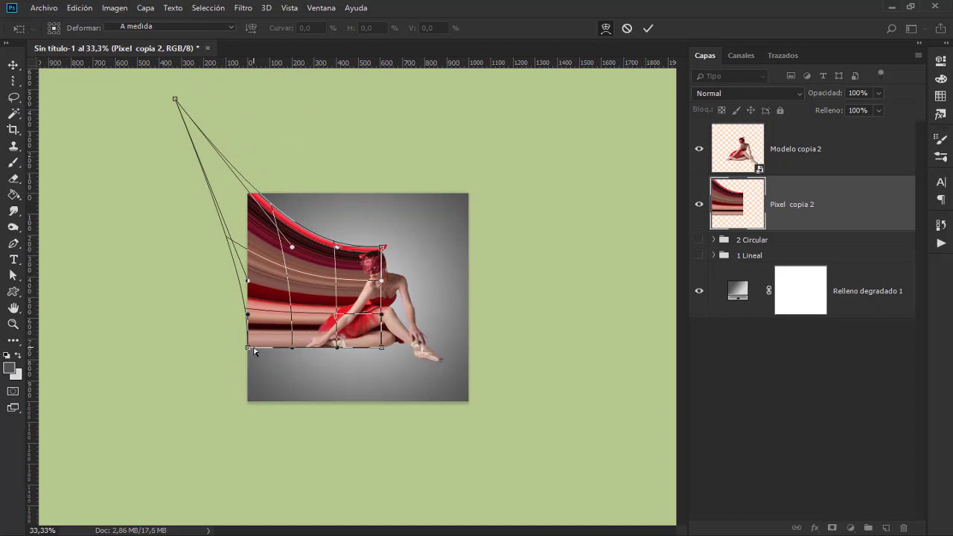
pyautogui.moveTo(248, 351)
pyautogui.mouseDown()
pyautogui.moveTo(234, 468)
pyautogui.moveTo(219, 365)
pyautogui.mouseUp()
pyautogui.moveTo(220, 325)
pyautogui.mouseDown()
pyautogui.moveTo(318, 263)
pyautogui.moveTo(342, 129)
pyautogui.moveTo(361, 95)
pyautogui.mouseUp()
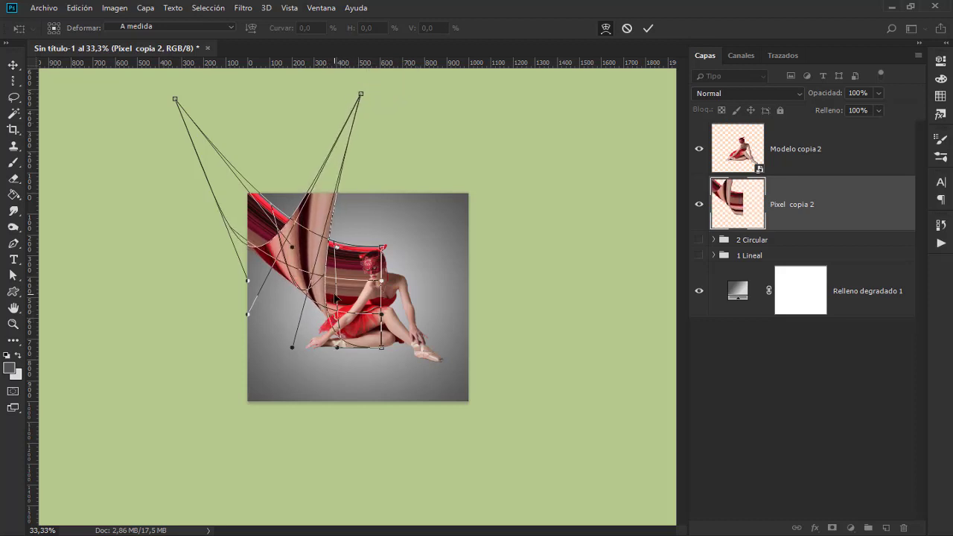
# - Refine the ribbon's lower-left side and top edge into a drape, then apply the warp
pyautogui.hotkey('ctrl', '+')
pyautogui.hotkey('ctrl', '+')
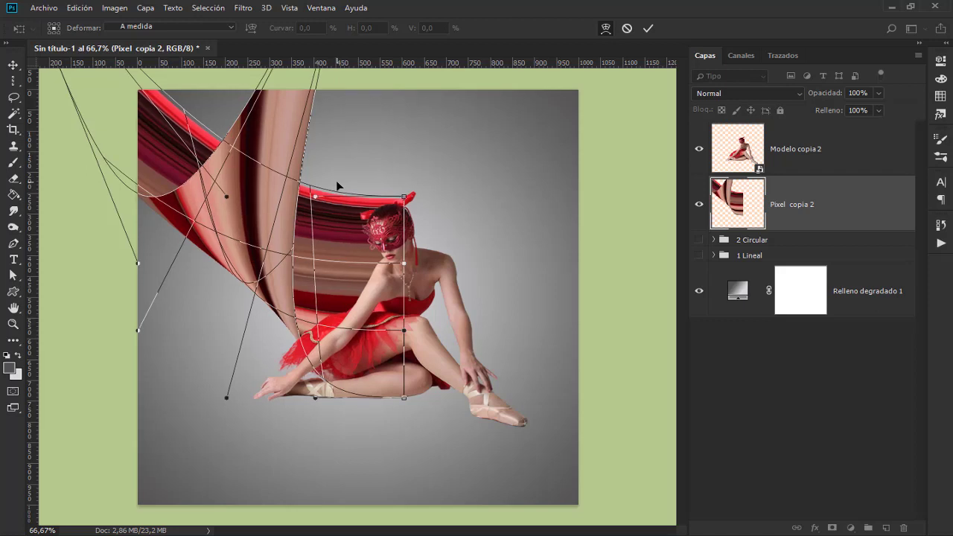
pyautogui.hotkey('ctrl', '-')
pyautogui.hotkey('ctrl', '-')
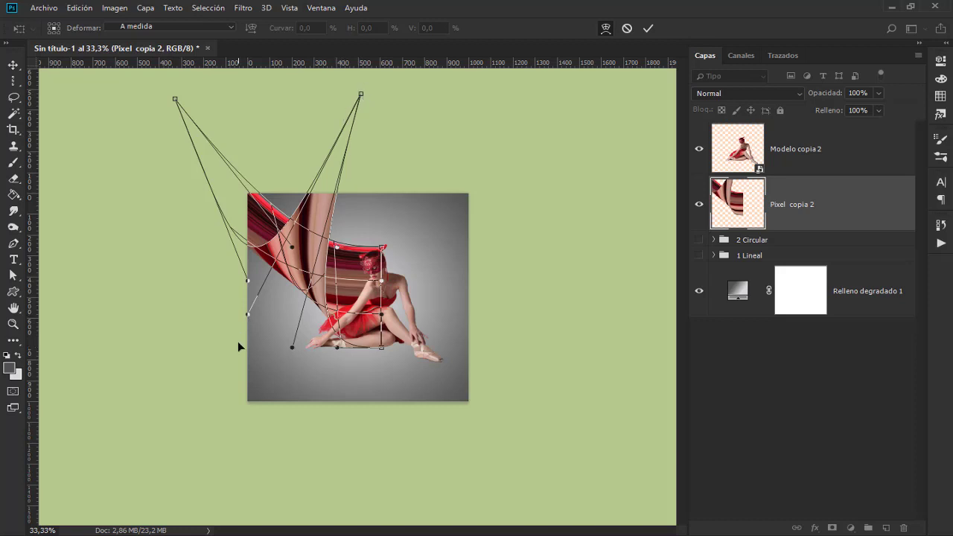
pyautogui.moveTo(248, 315); pyautogui.dragTo(267, 106)
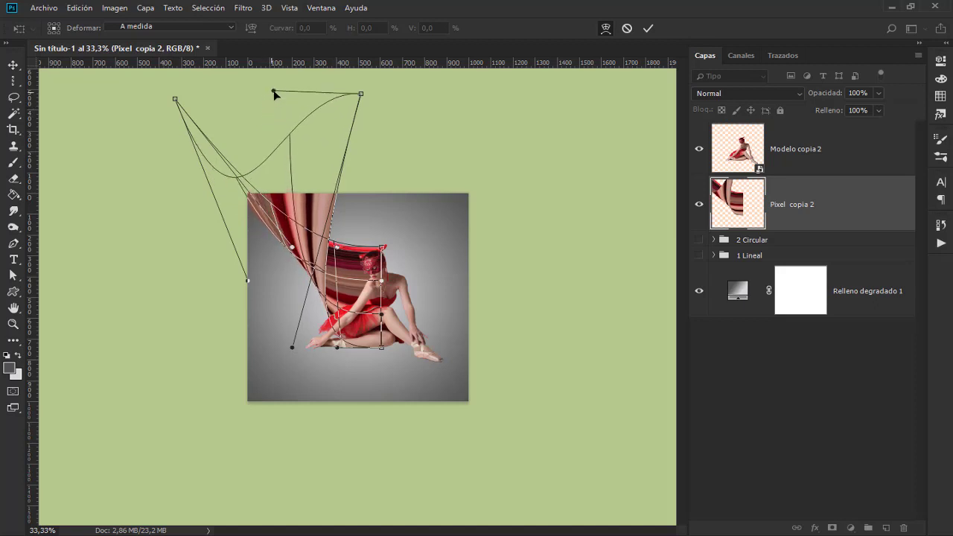
pyautogui.moveTo(266, 106); pyautogui.dragTo(275, 149)
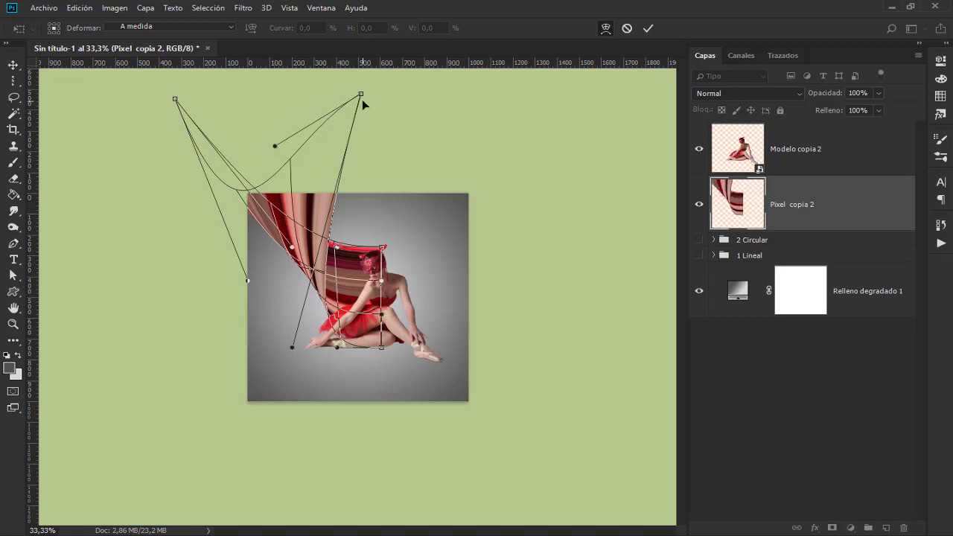
pyautogui.moveTo(360, 95); pyautogui.dragTo(393, 92)
pyautogui.moveTo(174, 99); pyautogui.dragTo(170, 114)
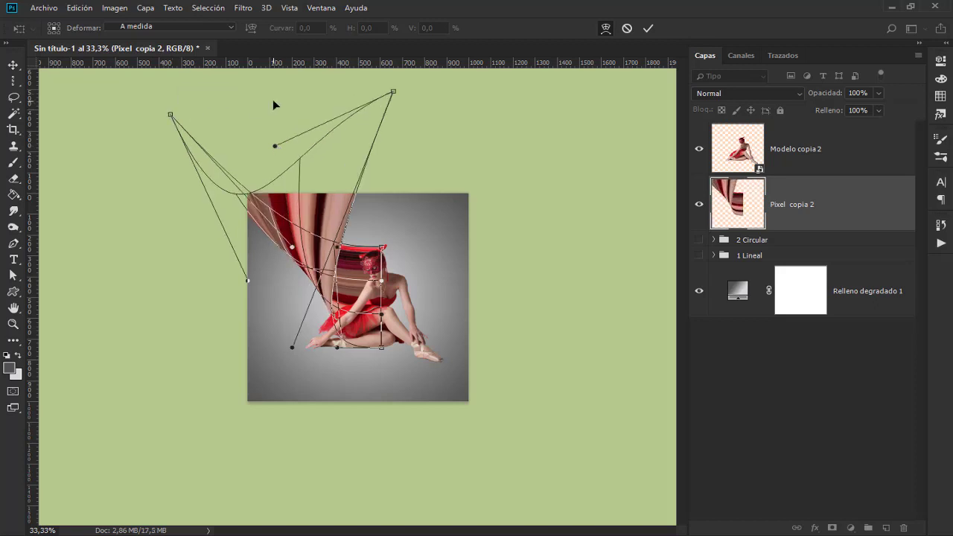
pyautogui.press('b')
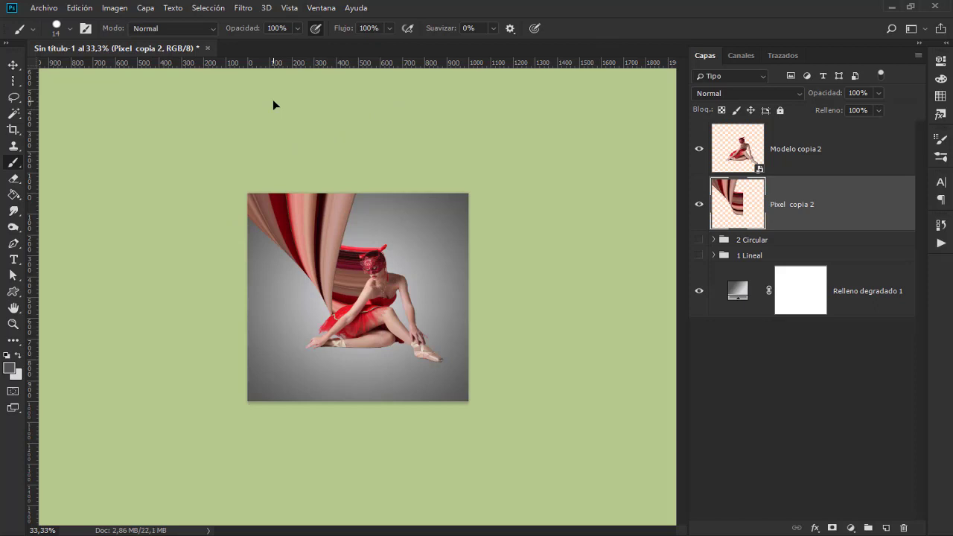
# - Duplicate the original Pixel layer in 1 Lineal as Pixel copia 3 at the top of the stack
pyautogui.hotkey('ctrl', '+')
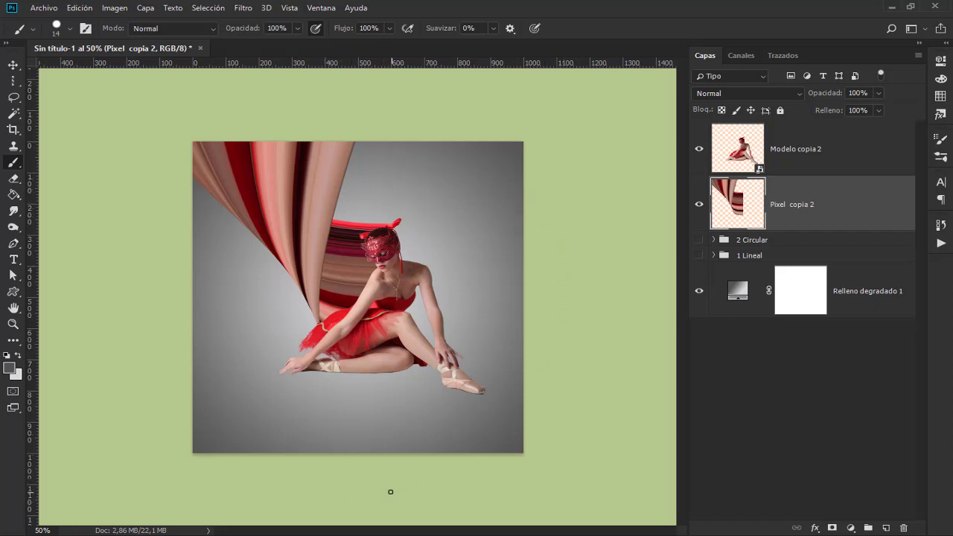
pyautogui.click(714, 255)
pyautogui.click(875, 456)
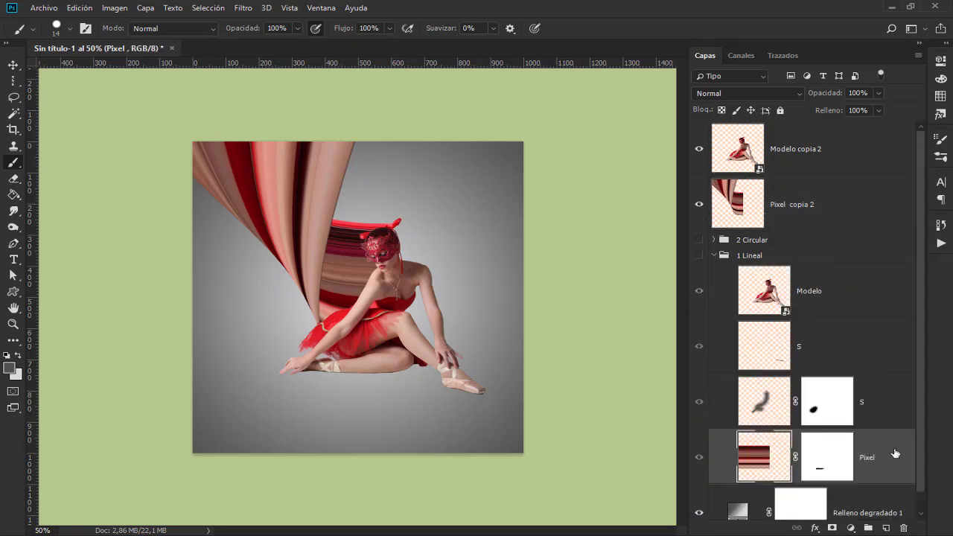
pyautogui.hotkey('ctrl', 'j')
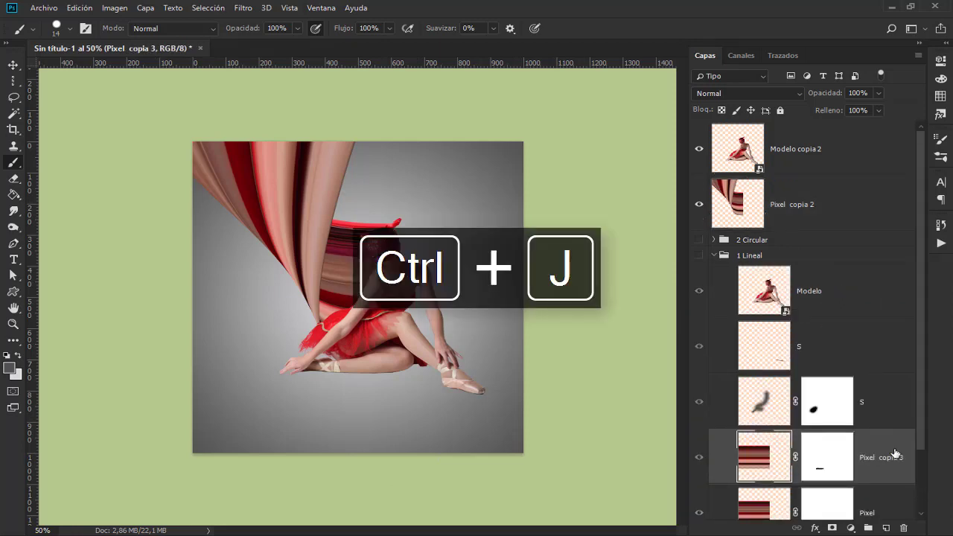
pyautogui.moveTo(885, 452)
pyautogui.mouseDown()
pyautogui.moveTo(847, 126)
pyautogui.moveTo(859, 150)
pyautogui.mouseUp()
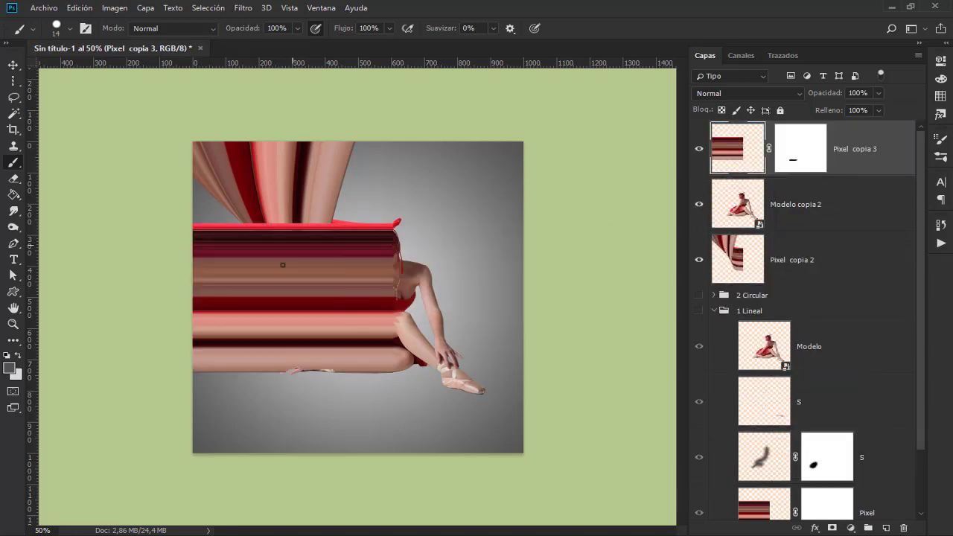
# - Slide the Pixel copia 3 band right, delete its mask, and move it beneath Modelo copia 2
pyautogui.press('v')
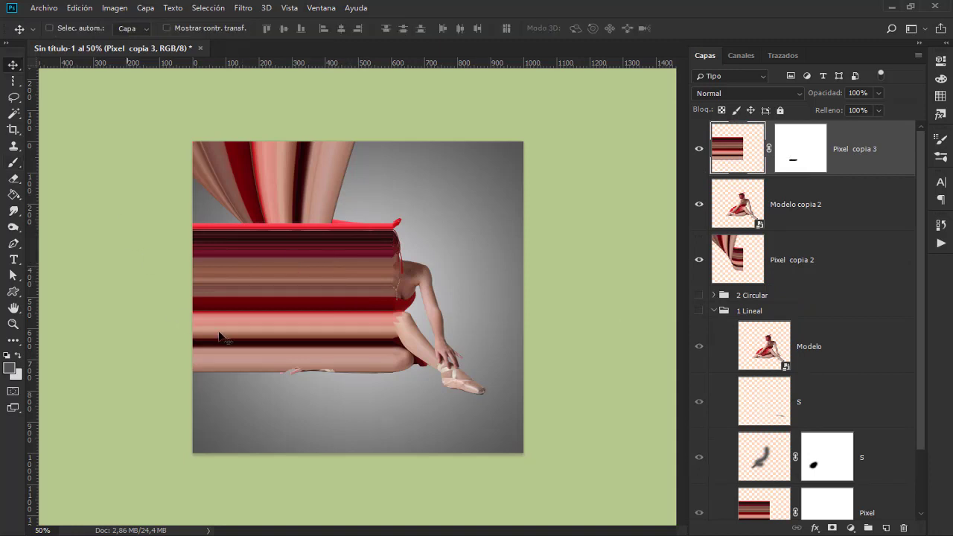
pyautogui.moveTo(315, 294); pyautogui.dragTo(481, 294)
pyautogui.click(808, 155)
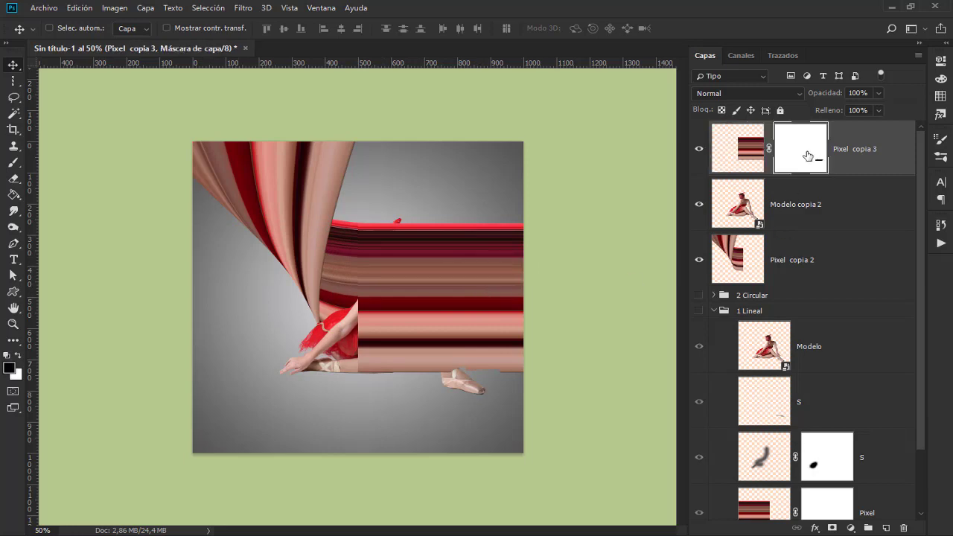
pyautogui.rightClick(808, 156)
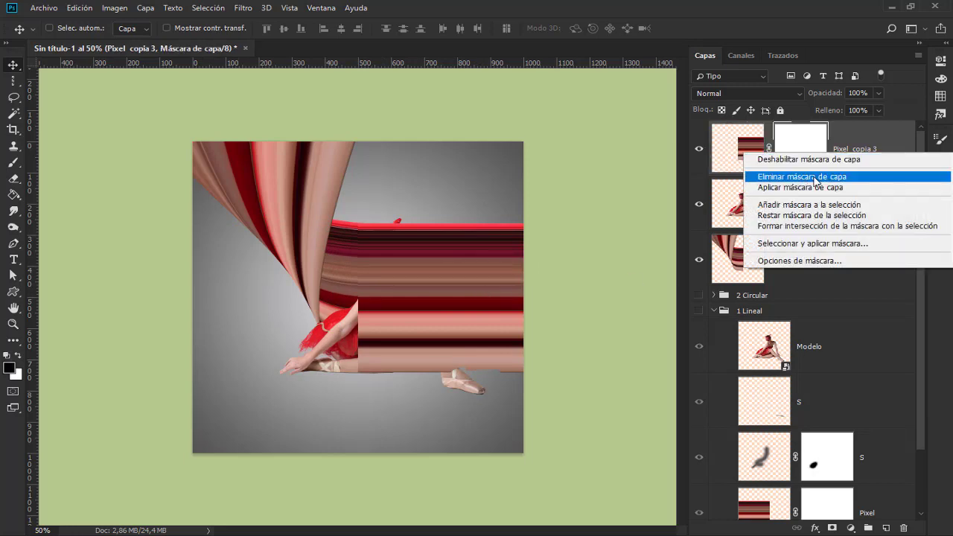
pyautogui.click(811, 177)
pyautogui.moveTo(812, 153); pyautogui.dragTo(794, 230)
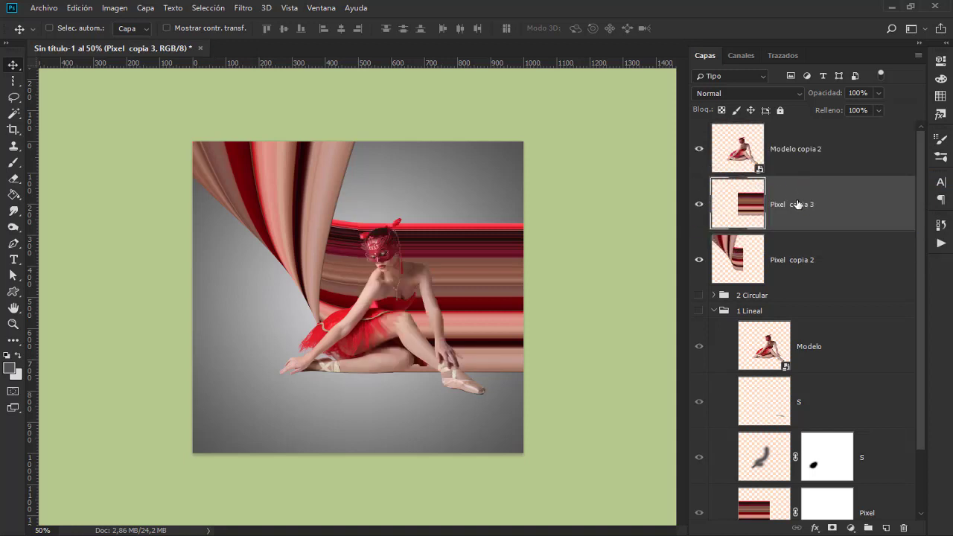
# - Warp Pixel copia 3, curling its top-right corner down-left and pulling the lower-right corner out
pyautogui.hotkey('ctrl', '-')
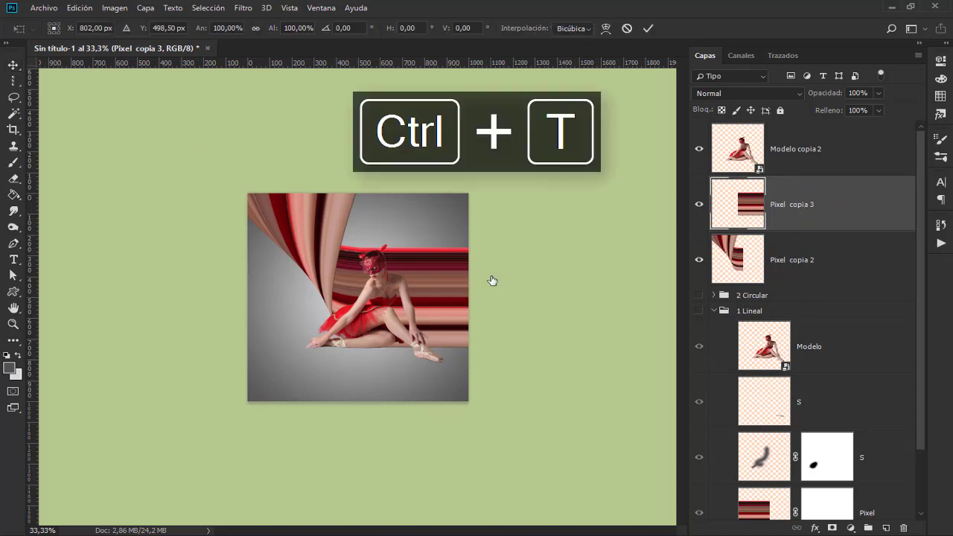
pyautogui.rightClick(447, 273)
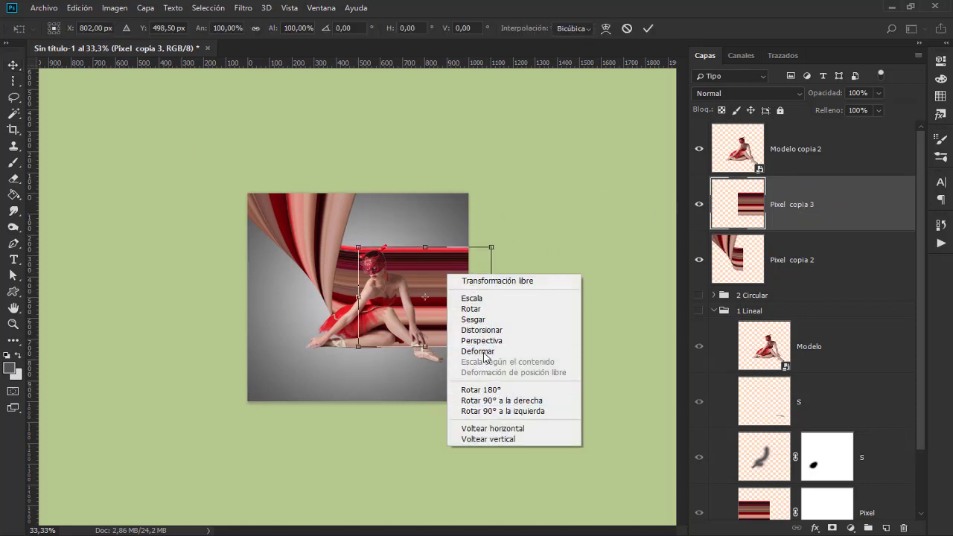
pyautogui.click(481, 350)
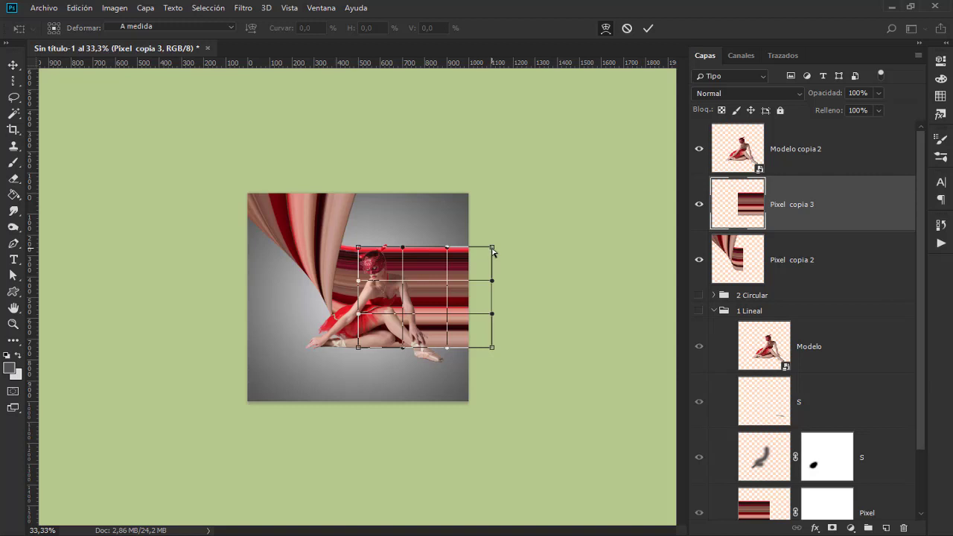
pyautogui.moveTo(493, 248); pyautogui.dragTo(385, 464)
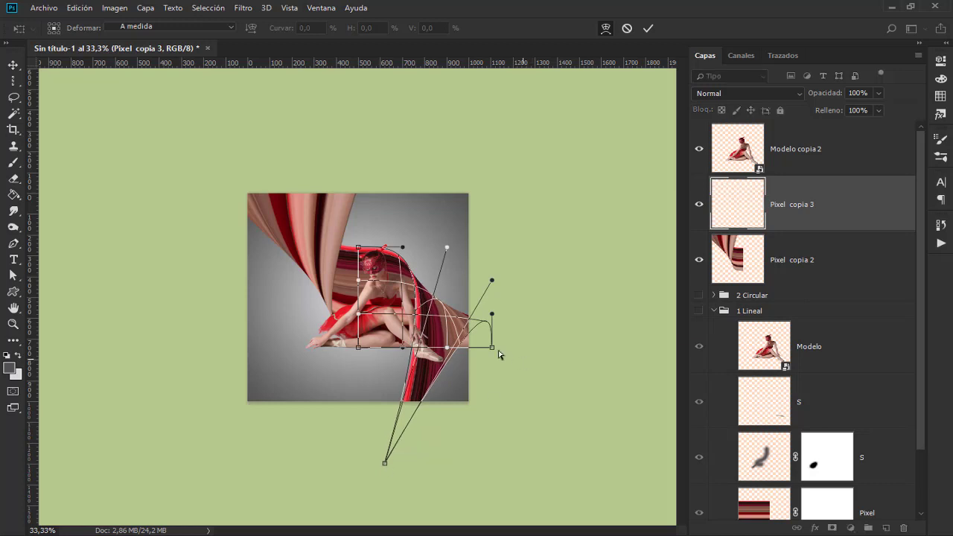
pyautogui.moveTo(493, 348); pyautogui.dragTo(536, 449)
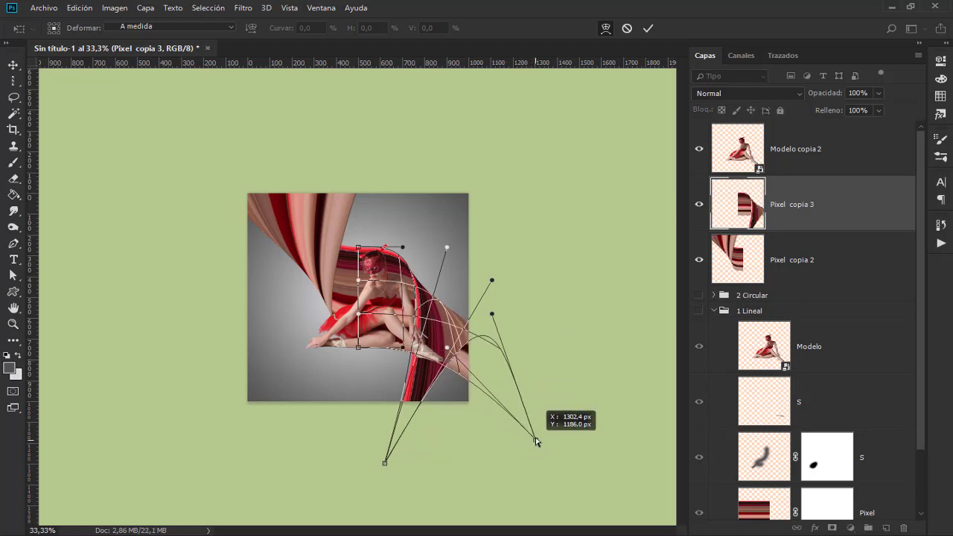
pyautogui.moveTo(536, 449); pyautogui.dragTo(542, 439)
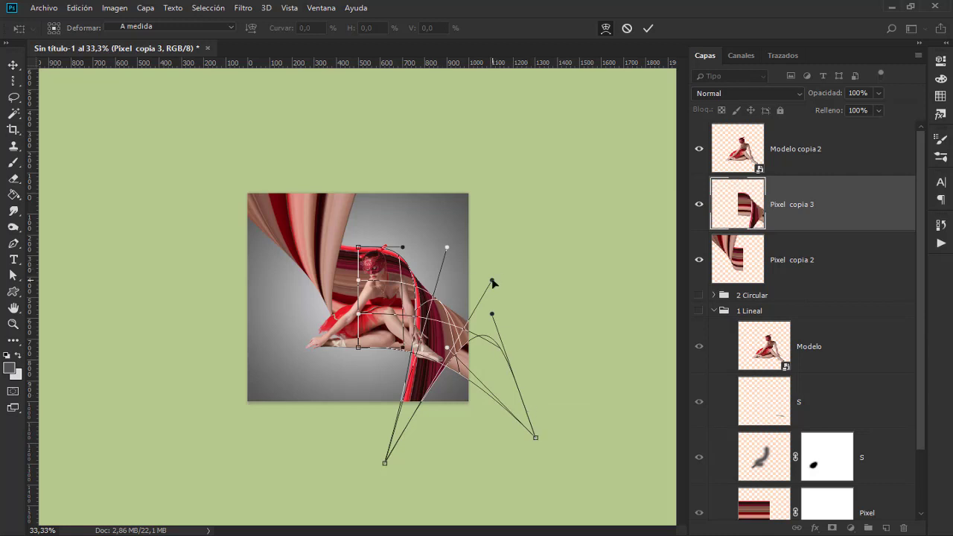
pyautogui.moveTo(490, 292)
pyautogui.mouseDown()
pyautogui.moveTo(498, 381)
pyautogui.moveTo(528, 388)
pyautogui.mouseUp()
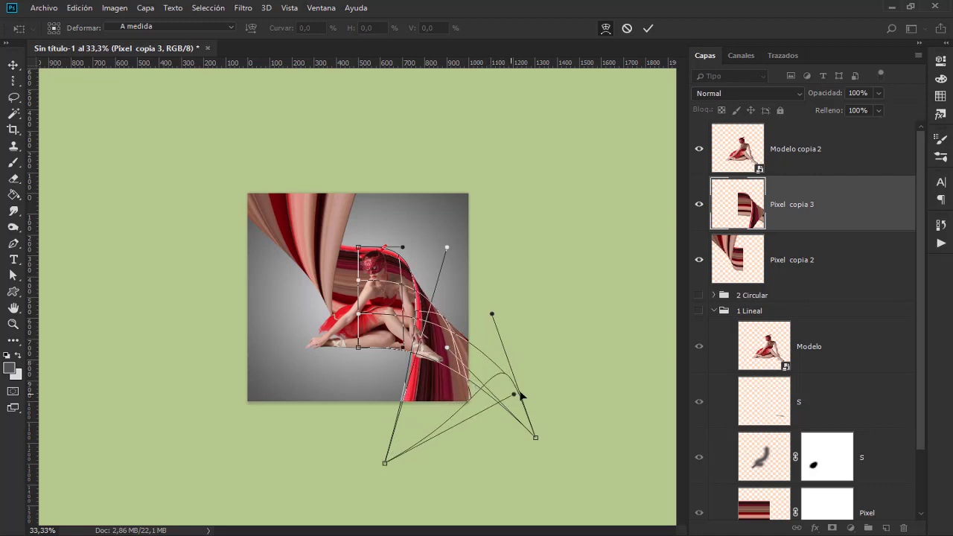
pyautogui.moveTo(528, 388); pyautogui.dragTo(537, 374)
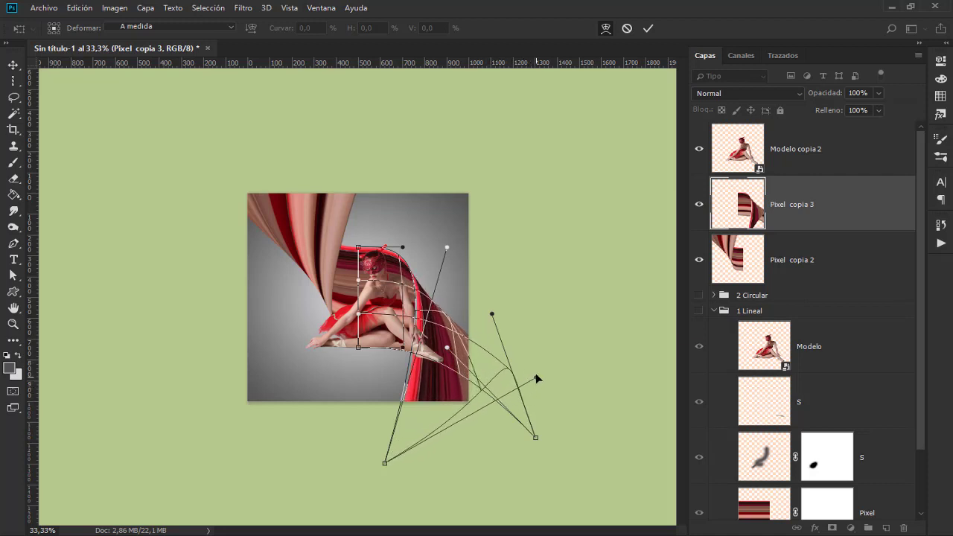
# - Fine-tune the ribbon's lower points and curve, then apply the warp
pyautogui.hotkey('ctrl', '+')
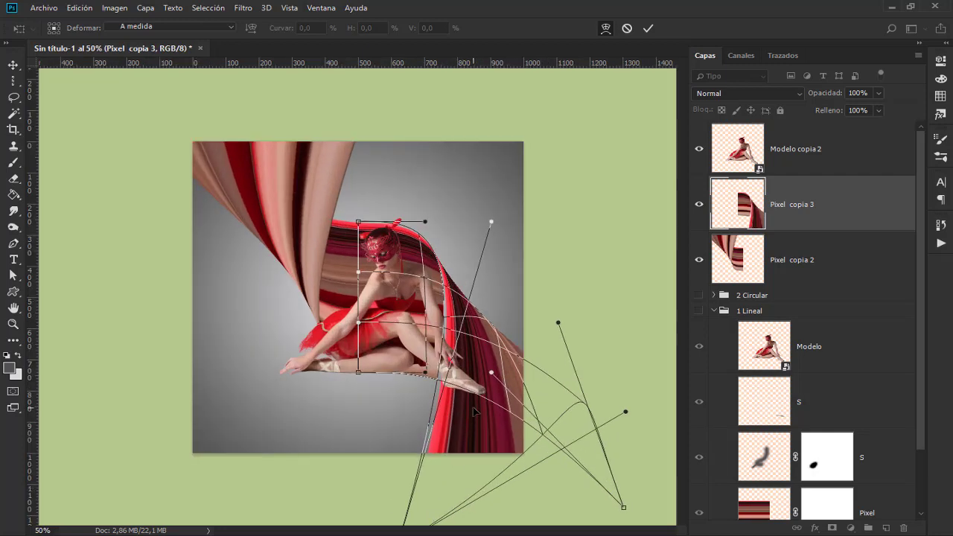
pyautogui.hotkey('ctrl', '-')
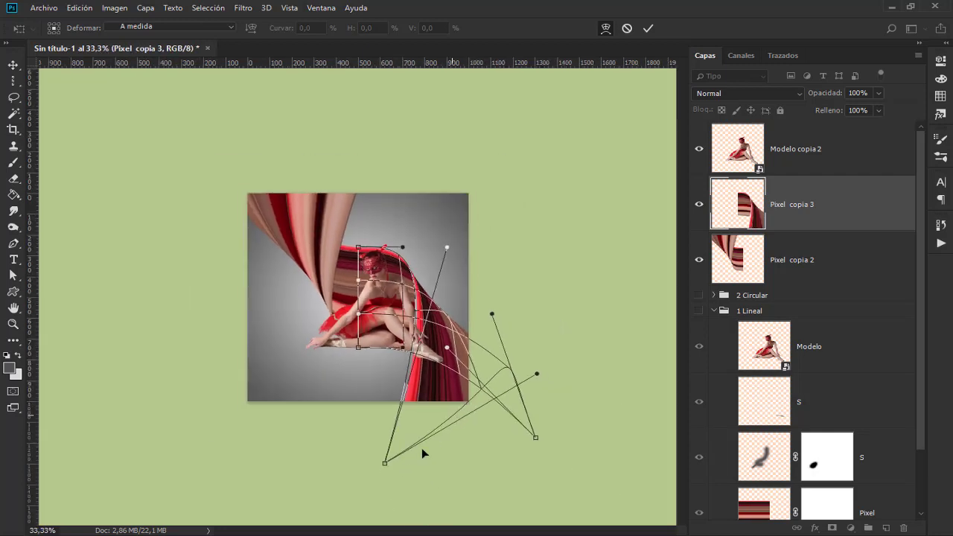
pyautogui.moveTo(385, 465); pyautogui.dragTo(407, 437)
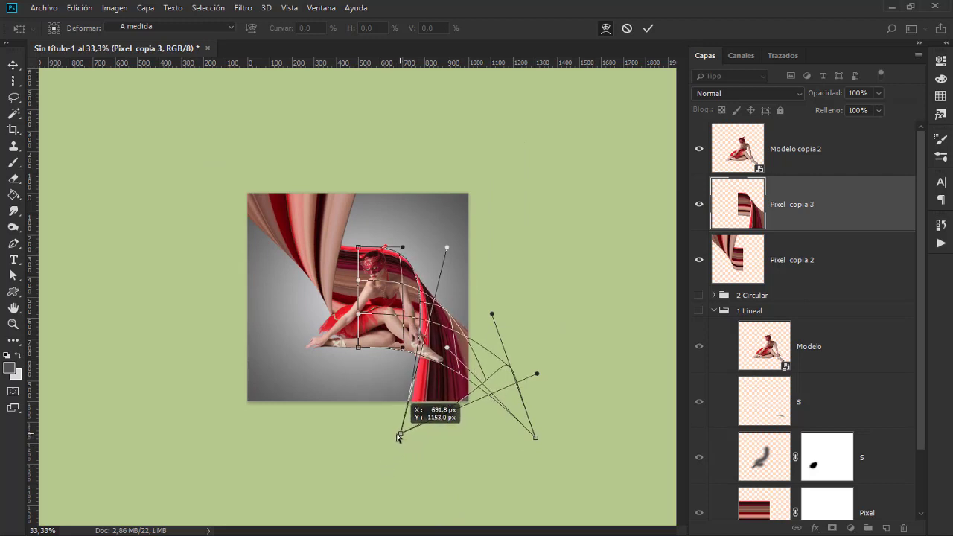
pyautogui.moveTo(407, 436); pyautogui.dragTo(388, 439)
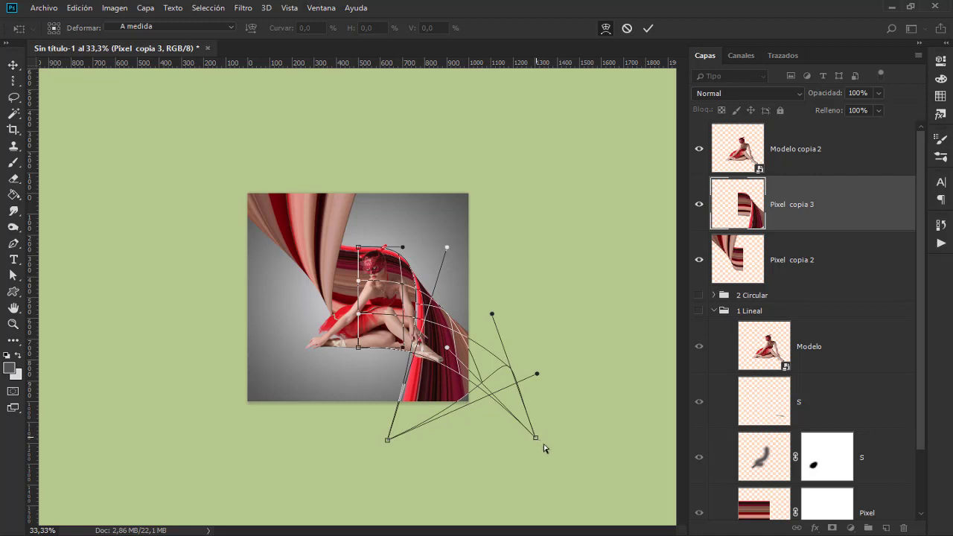
pyautogui.moveTo(543, 448); pyautogui.dragTo(559, 461)
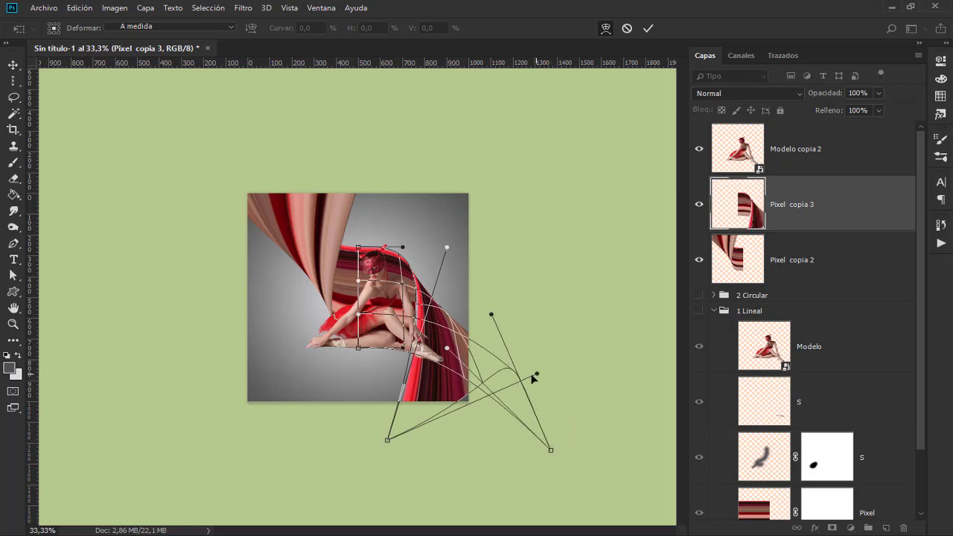
pyautogui.moveTo(532, 375); pyautogui.dragTo(536, 392)
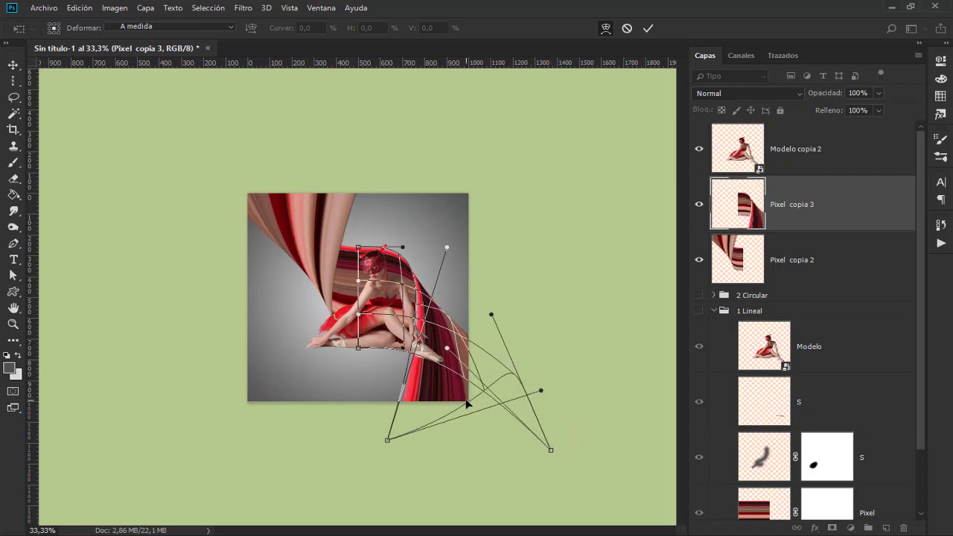
pyautogui.press('Return')
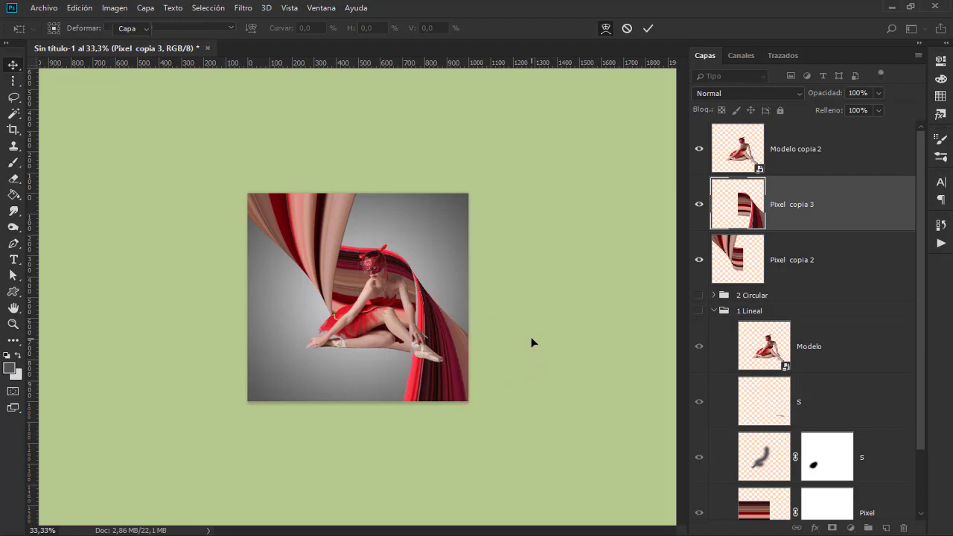
# - Add a layer mask to the Modelo copia 2 ballerina layer
pyautogui.hotkey('ctrl', '+')
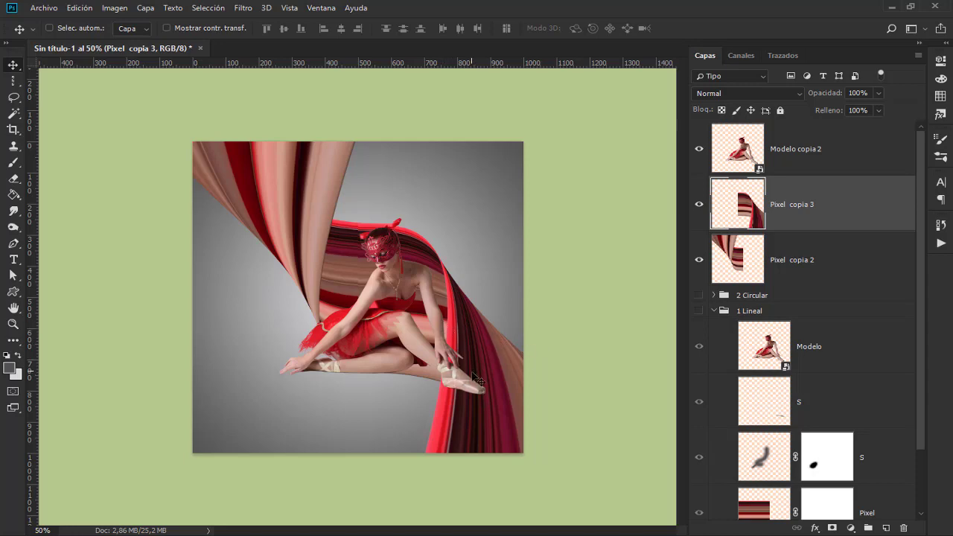
pyautogui.click(798, 157)
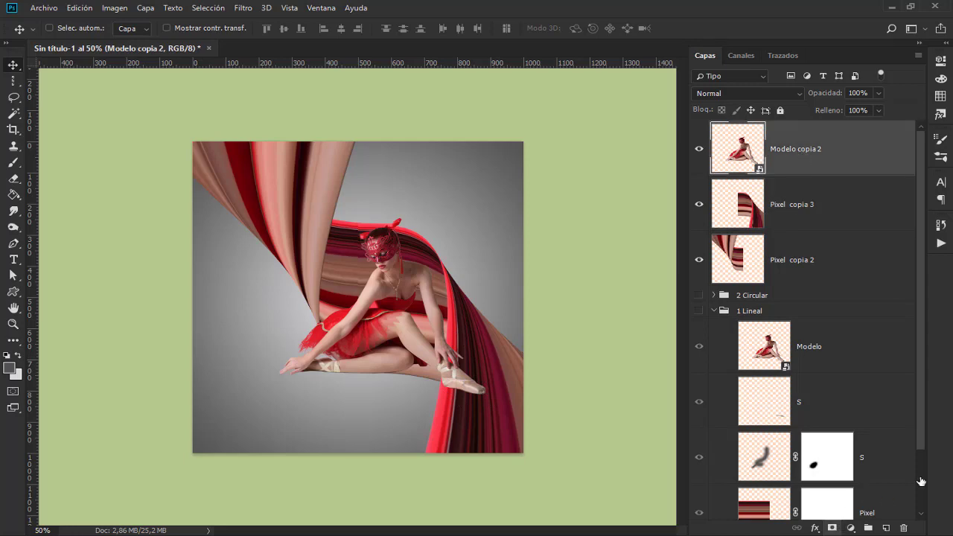
pyautogui.click(832, 528)
# - Pick a hard round brush and zoom in on the ballerina's pointe shoe at the ribbon edge
pyautogui.hotkey('ctrl', '1')
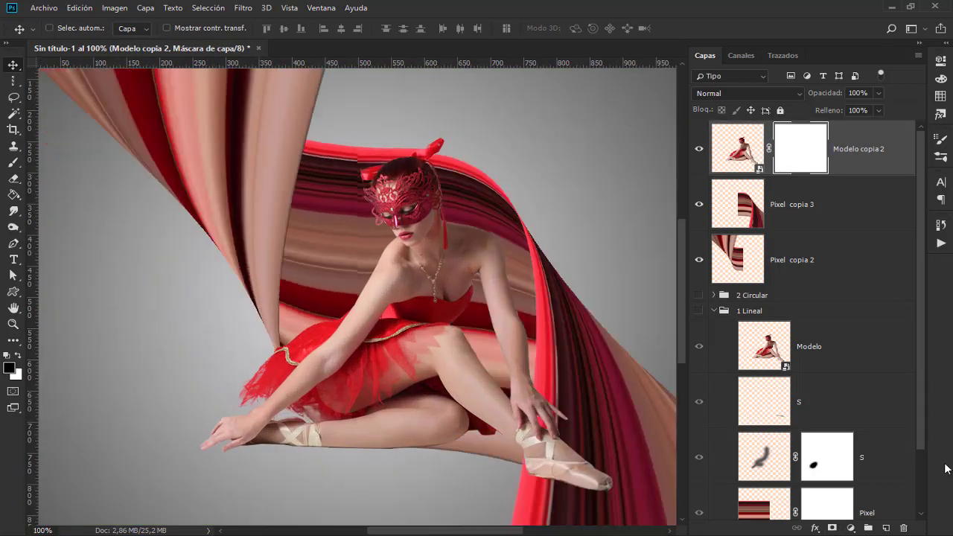
pyautogui.moveTo(482, 366); pyautogui.dragTo(383, 162)
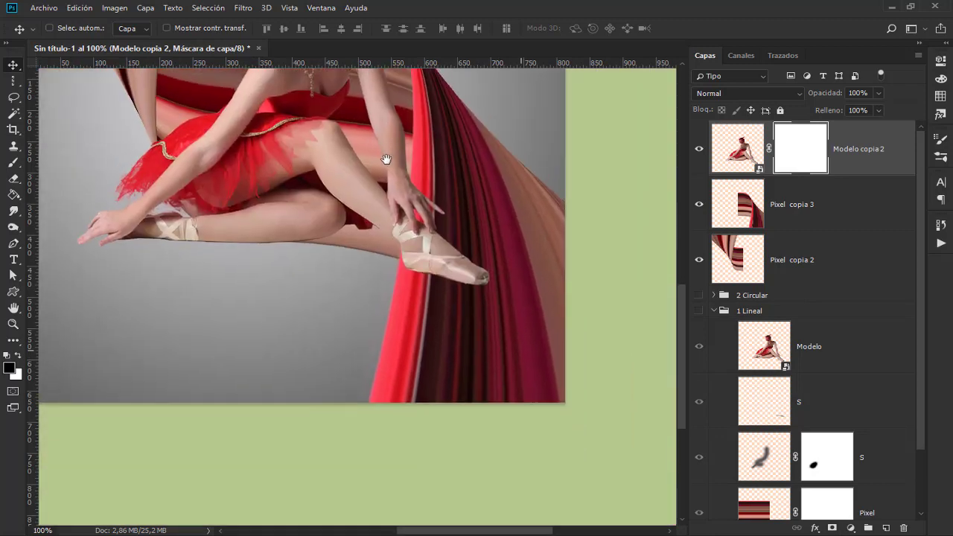
pyautogui.moveTo(13, 162); pyautogui.dragTo(112, 161)
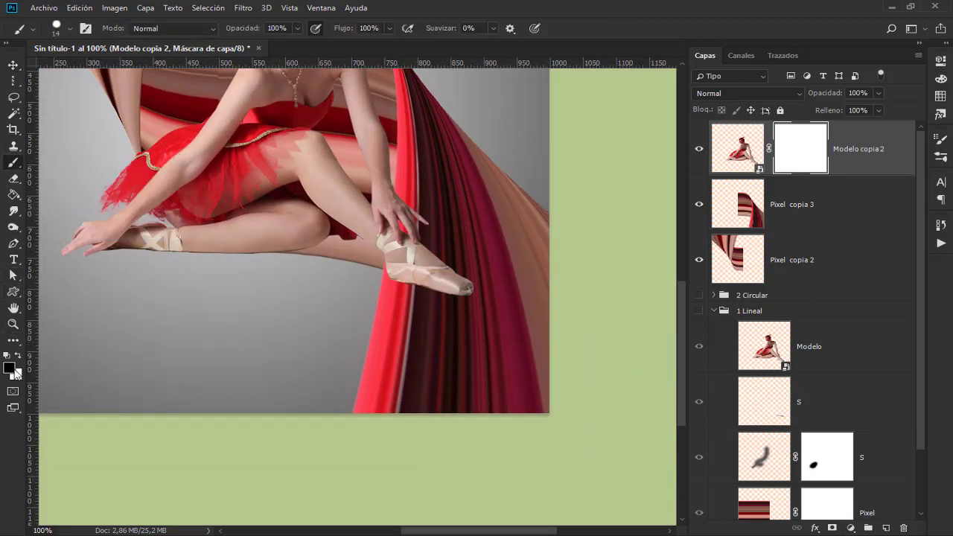
pyautogui.rightClick(394, 134)
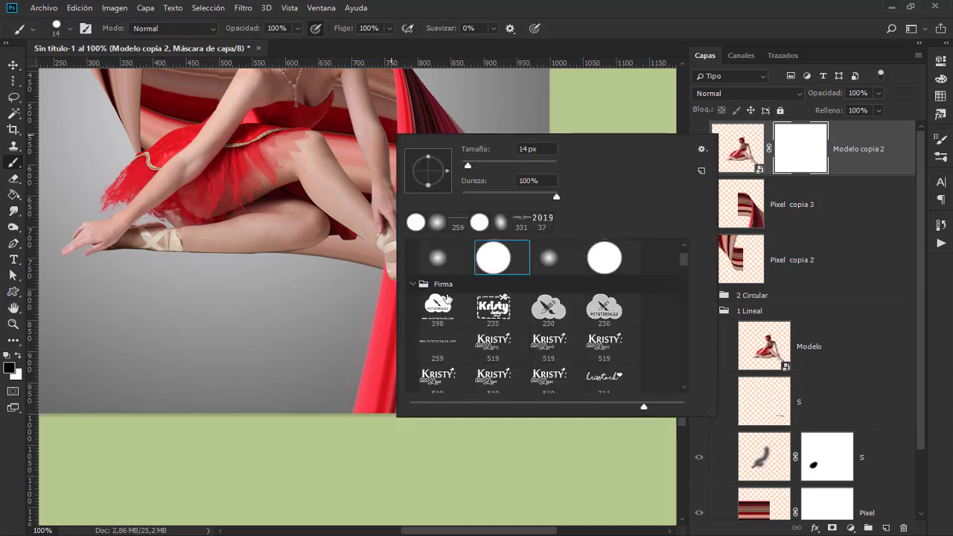
pyautogui.click(509, 257)
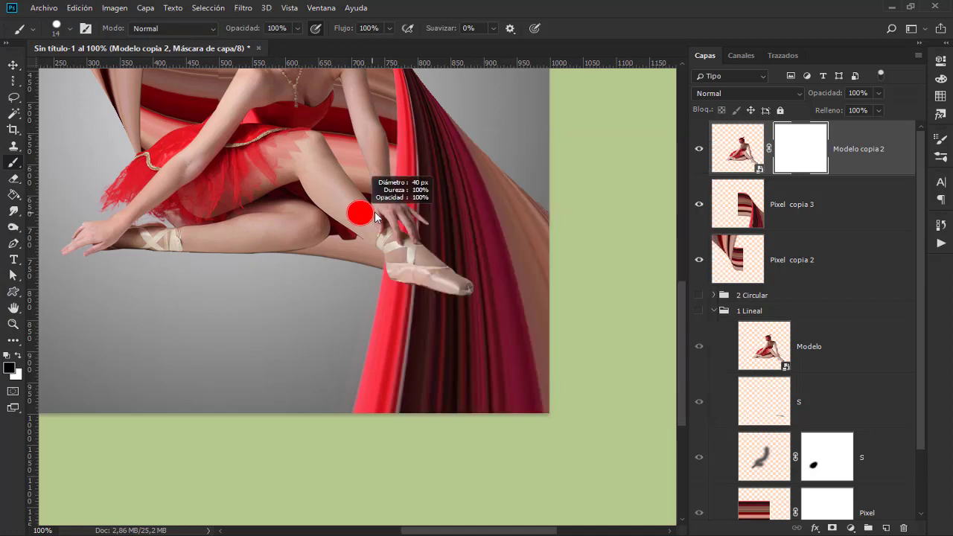
pyautogui.moveTo(362, 213); pyautogui.dragTo(395, 212)
pyautogui.scroll(2, 384, 215)
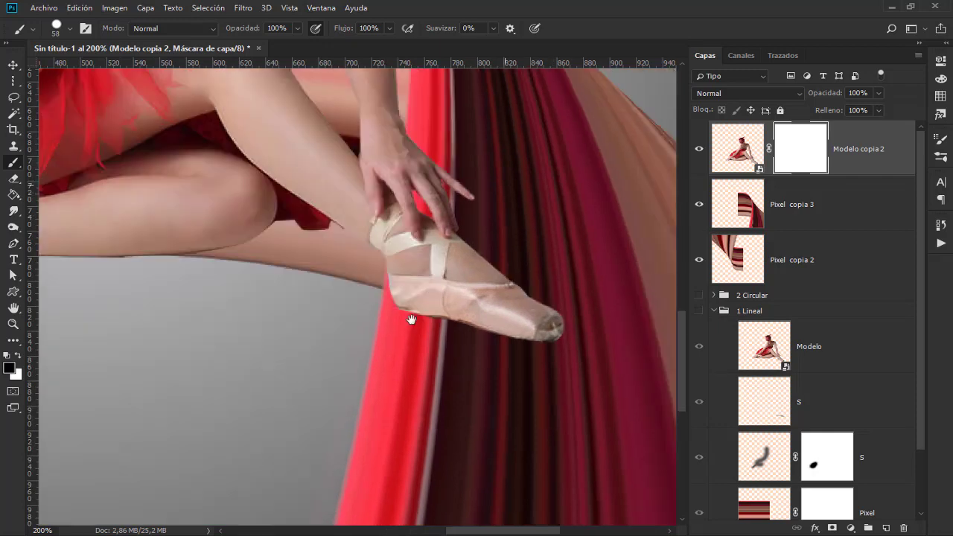
pyautogui.moveTo(456, 90)
pyautogui.mouseDown()
pyautogui.moveTo(340, 265)
pyautogui.moveTo(397, 426)
pyautogui.moveTo(457, 457)
pyautogui.moveTo(421, 400)
pyautogui.moveTo(432, 319)
pyautogui.mouseUp()
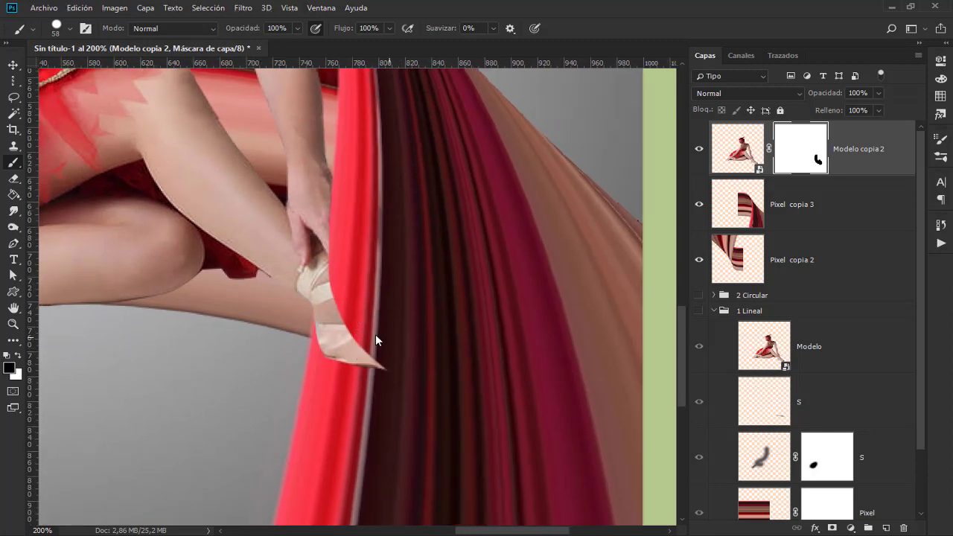
# - Paint black on Modelo copia 2's mask to tuck the shoe's toe behind the ribbon
pyautogui.moveTo(392, 349)
pyautogui.mouseDown()
pyautogui.moveTo(384, 365)
pyautogui.moveTo(332, 347)
pyautogui.moveTo(349, 197)
pyautogui.mouseUp()
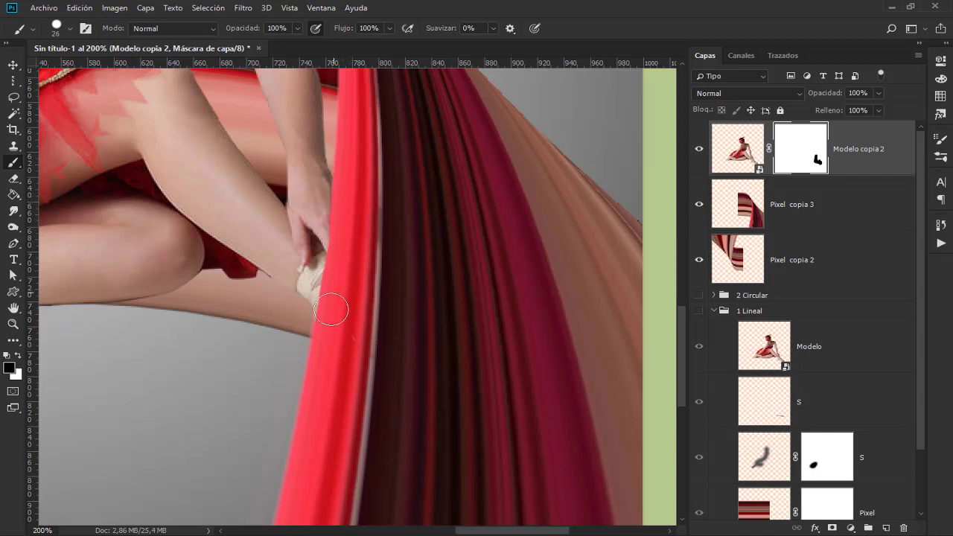
pyautogui.moveTo(330, 340); pyautogui.dragTo(348, 209)
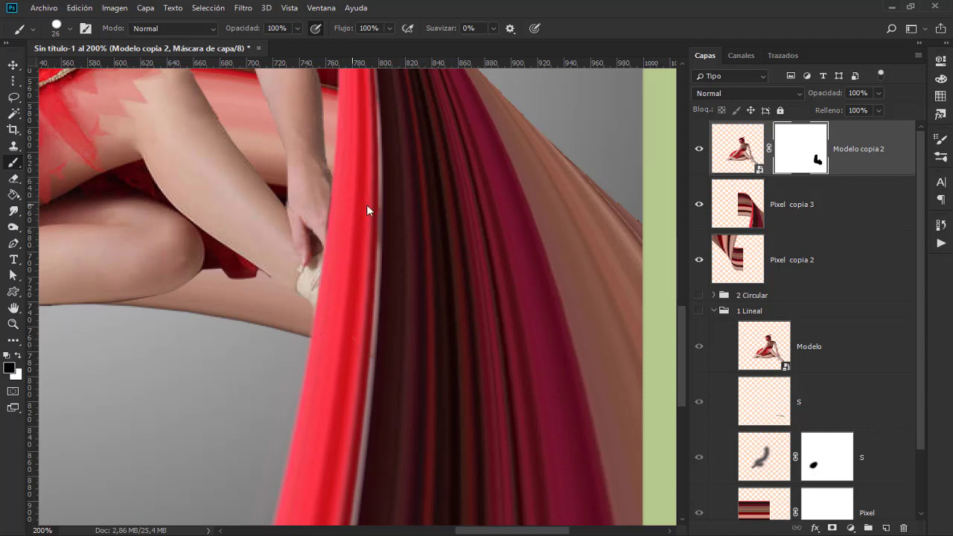
pyautogui.hotkey('ctrl', '-')
pyautogui.hotkey('ctrl', '-')
pyautogui.hotkey('ctrl', '-')
pyautogui.hotkey('ctrl', '-')
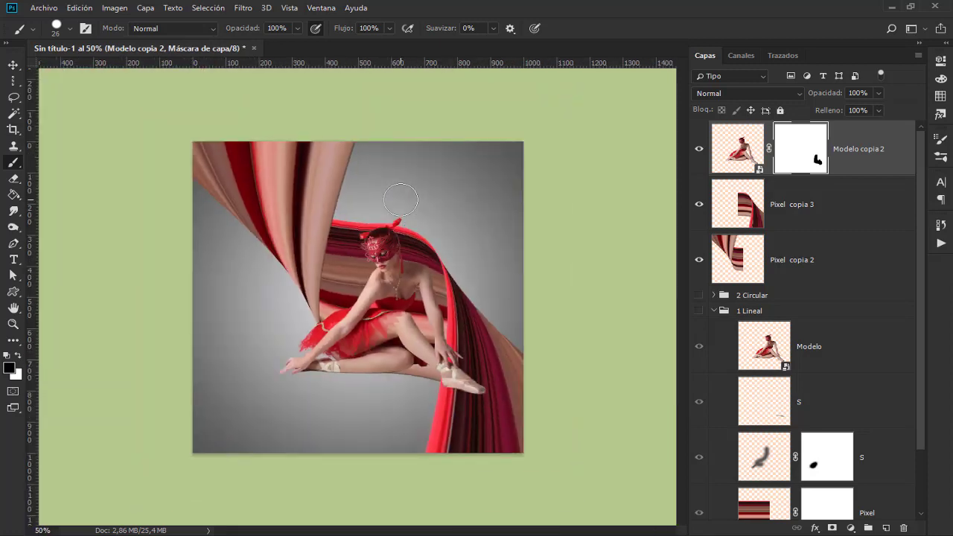
pyautogui.hotkey('ctrl', '-')
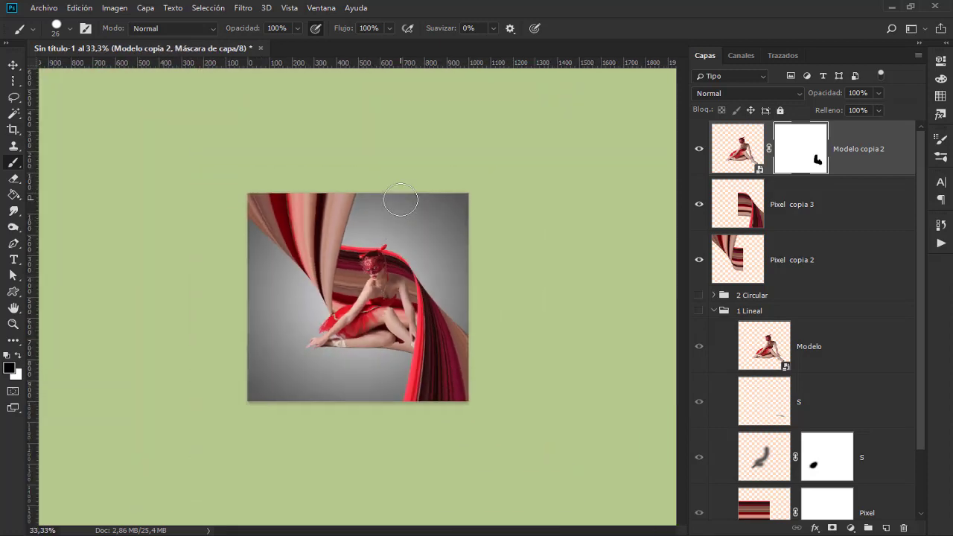
pyautogui.hotkey('ctrl', '+')
pyautogui.hotkey('ctrl', '+')
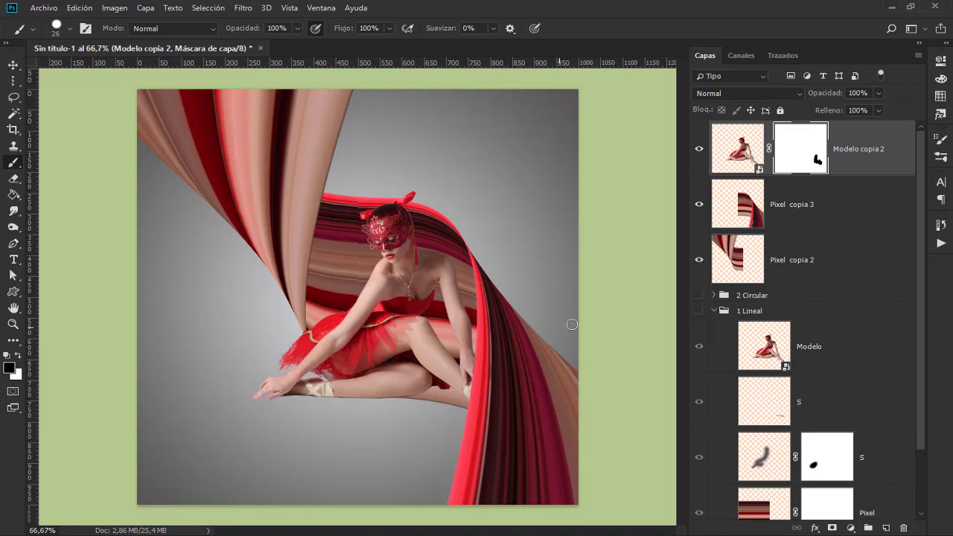
# - With Pixel copia 3 selected, choose the Pen tool and zoom in on the dancer's torso and legs
pyautogui.click(806, 217)
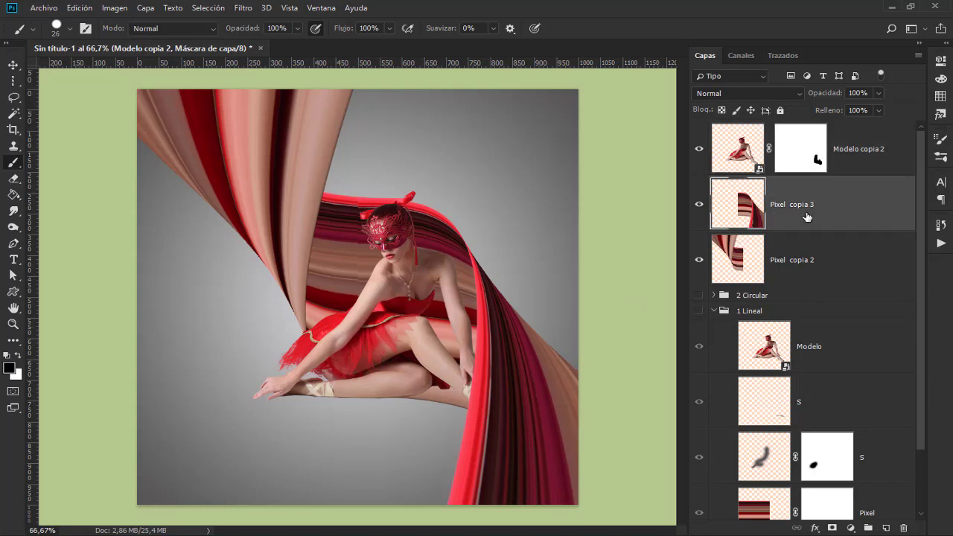
pyautogui.moveTo(14, 244); pyautogui.dragTo(120, 246)
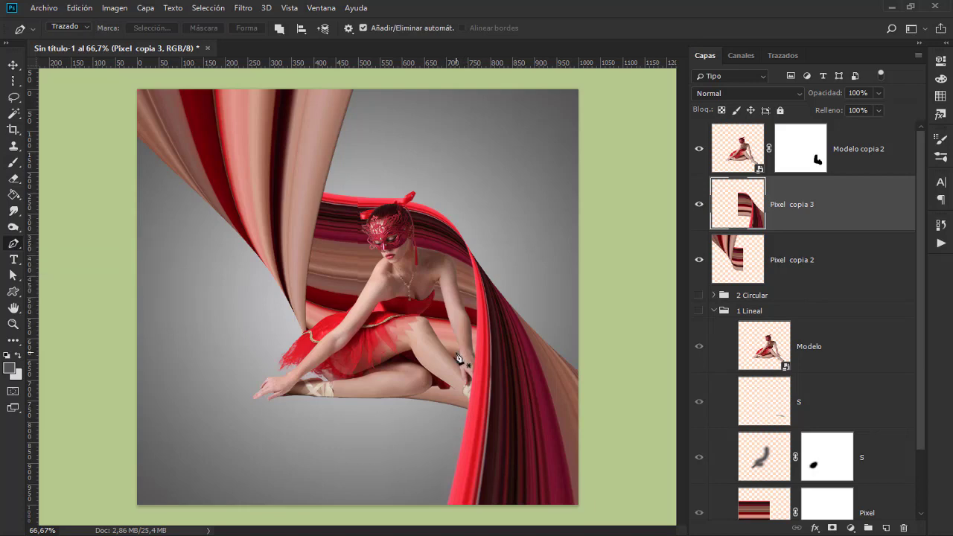
pyautogui.hotkey('ctrl', '+')
pyautogui.hotkey('ctrl', '+')
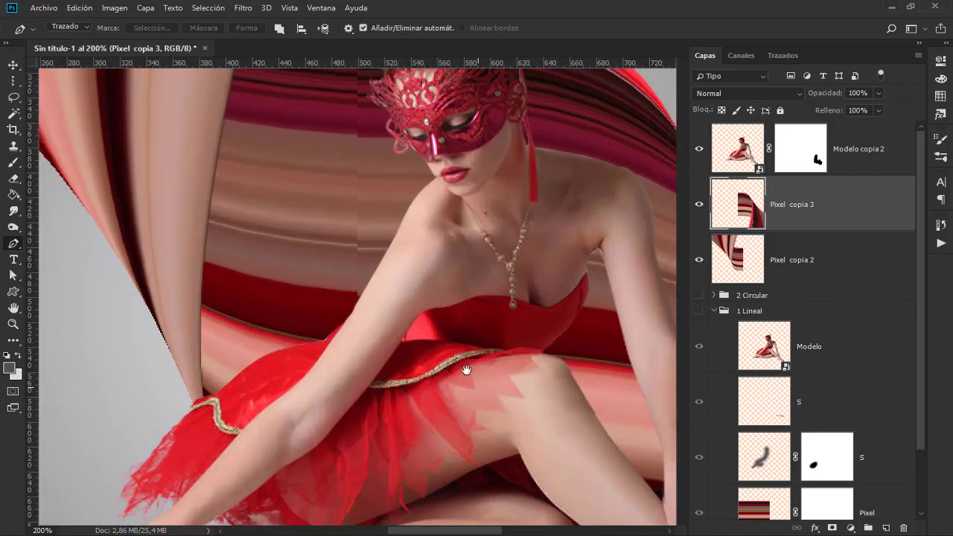
pyautogui.moveTo(409, 276); pyautogui.dragTo(196, 219)
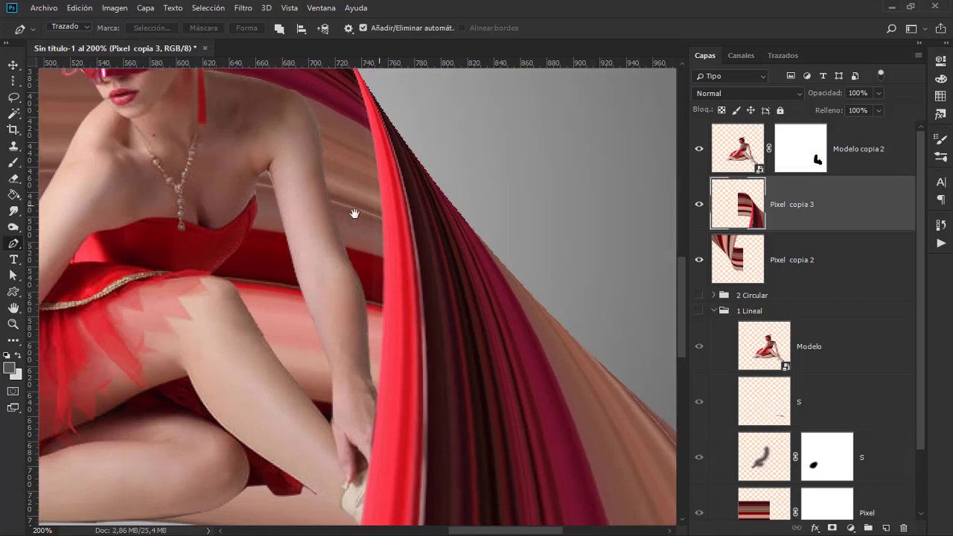
pyautogui.moveTo(354, 214); pyautogui.dragTo(365, 191)
pyautogui.hotkey('ctrl', '-')
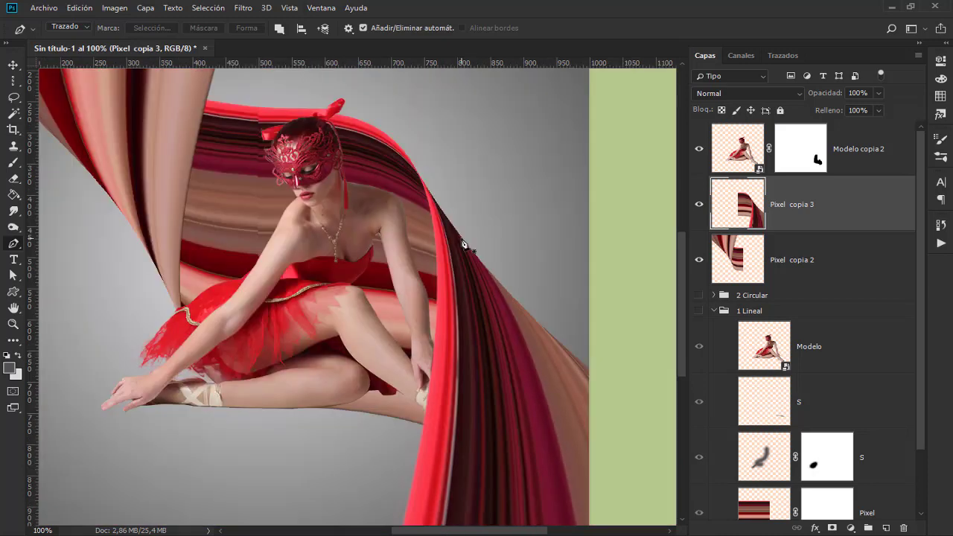
pyautogui.hotkey('ctrl', '+')
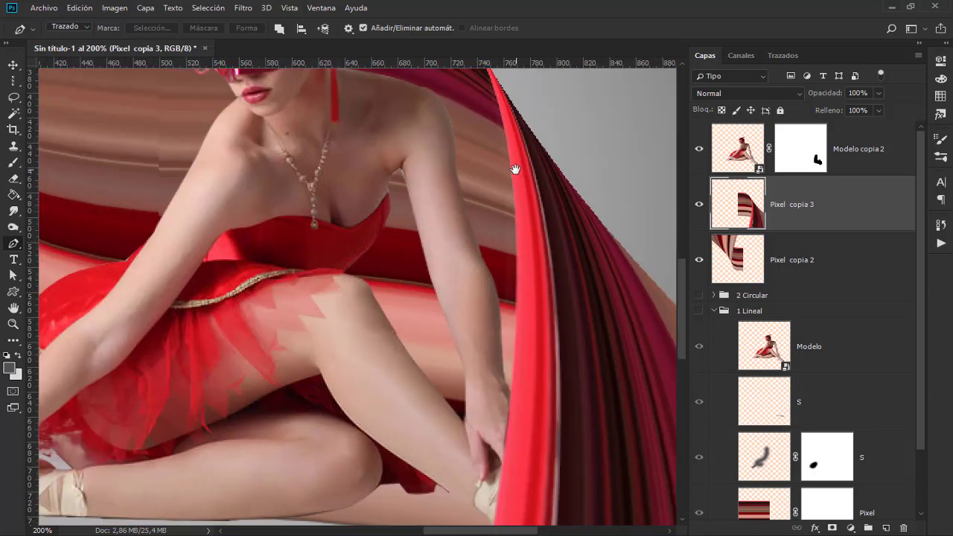
pyautogui.moveTo(515, 170); pyautogui.dragTo(430, 240)
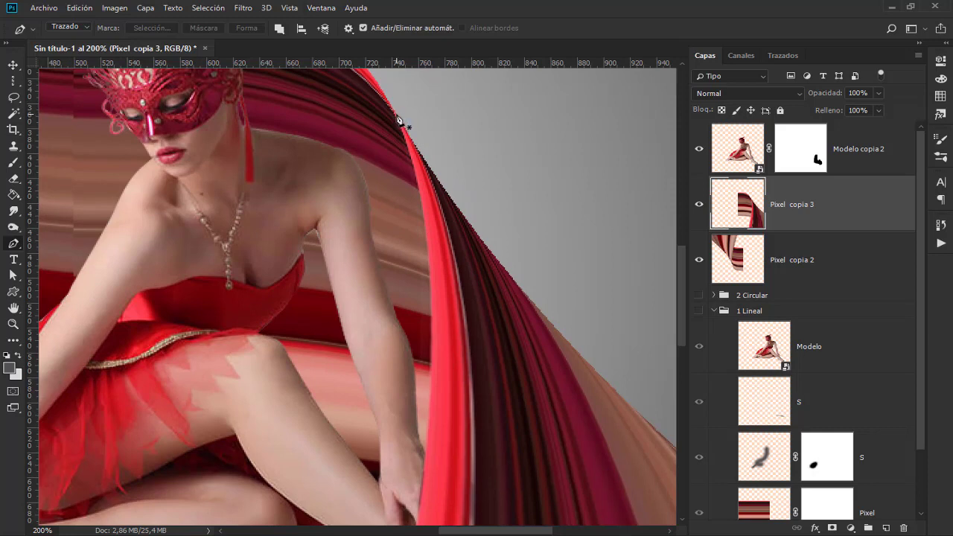
# - Trace a path along the ribbon's inner edge around the arm and shin, and convert it to a selection
pyautogui.click(393, 113)
pyautogui.moveTo(431, 352); pyautogui.dragTo(418, 478)
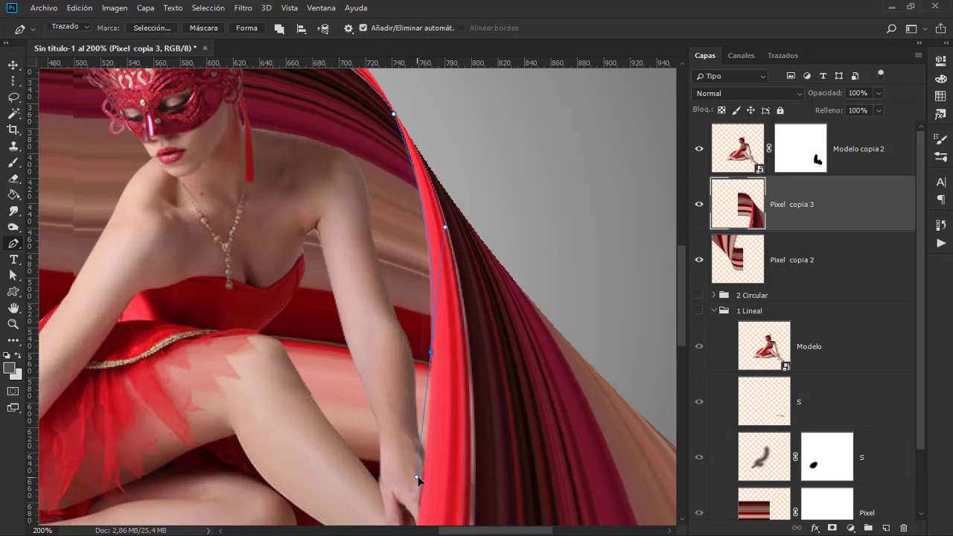
pyautogui.keyDown('alt'); pyautogui.click(432, 353); pyautogui.keyUp('alt')
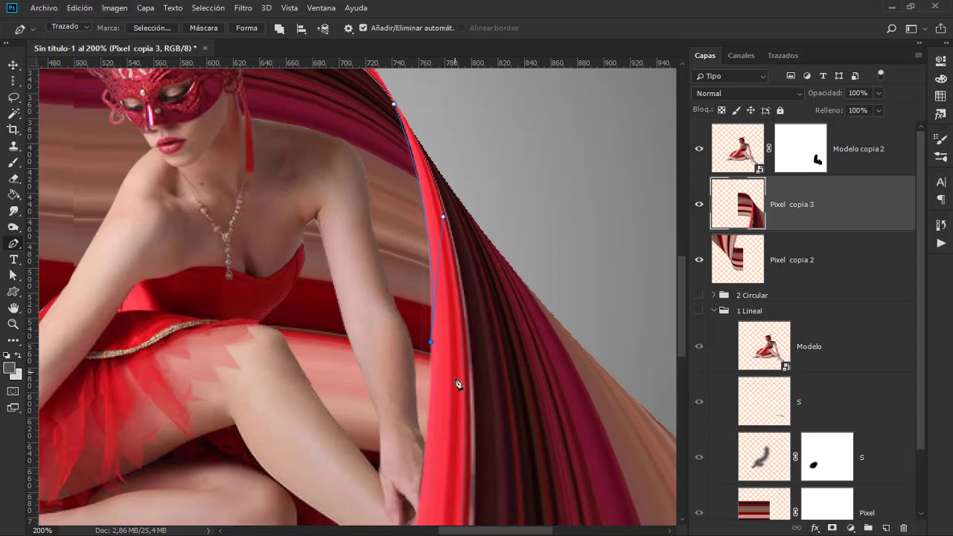
pyautogui.scroll(-3, 460, 370)
pyautogui.moveTo(403, 462); pyautogui.dragTo(387, 508)
pyautogui.click(324, 445)
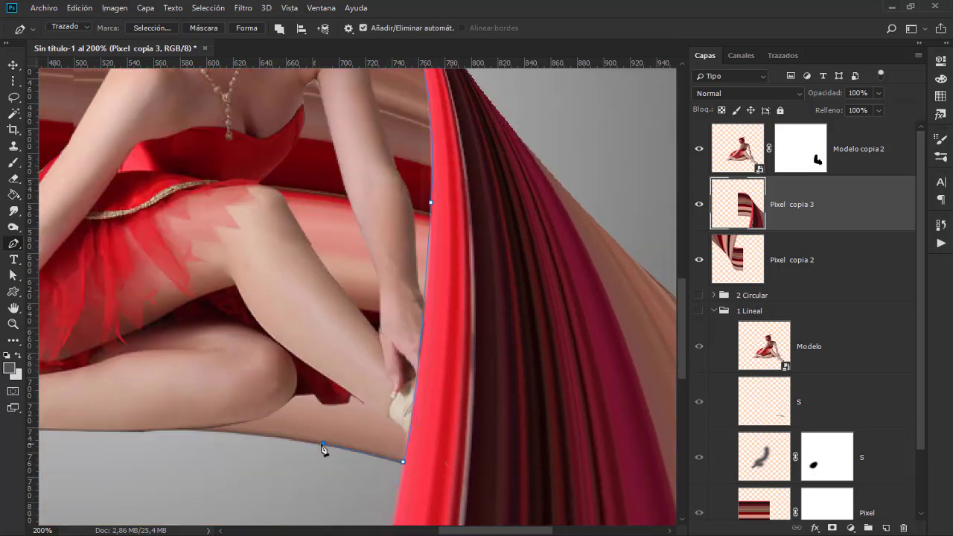
pyautogui.click(262, 173)
pyautogui.moveTo(308, 138); pyautogui.dragTo(300, 253)
pyautogui.moveTo(312, 200); pyautogui.dragTo(361, 201)
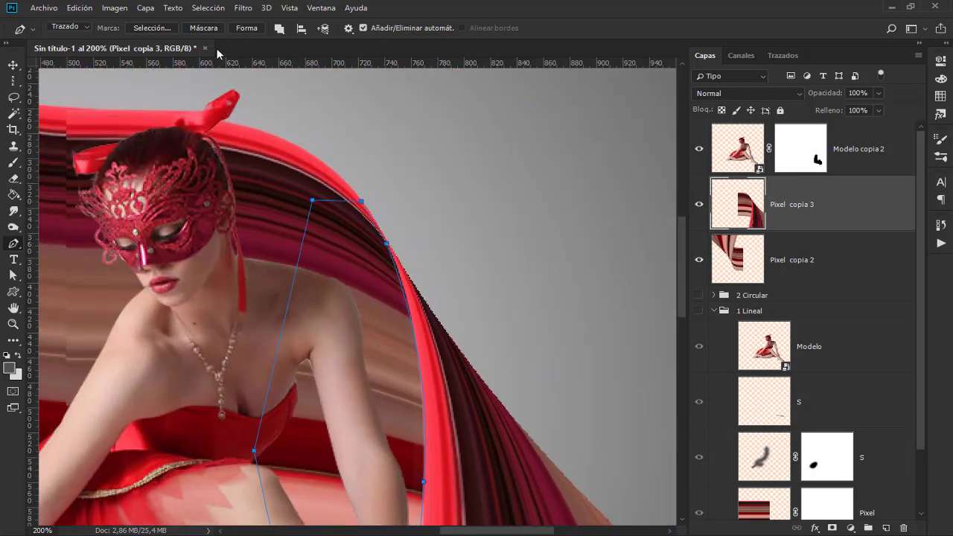
pyautogui.click(154, 28)
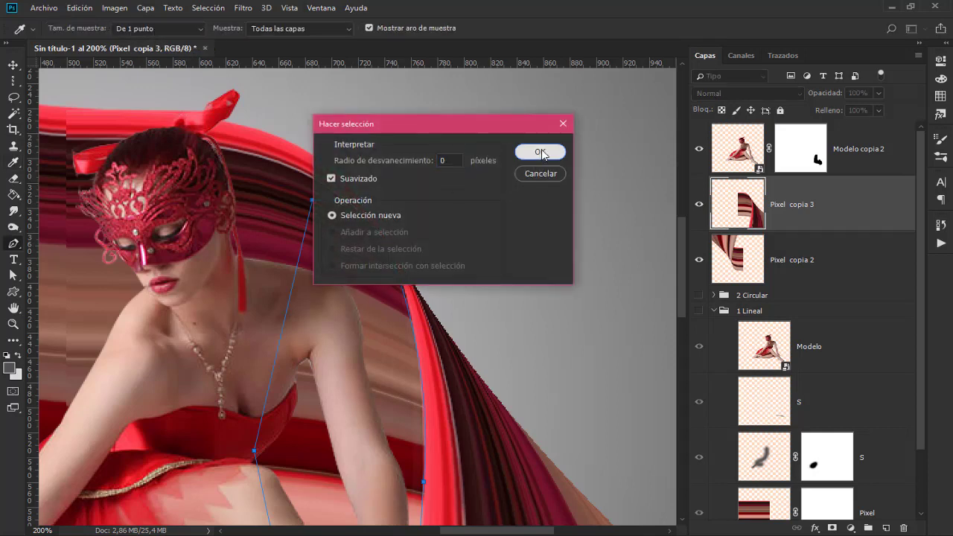
pyautogui.click(541, 155)
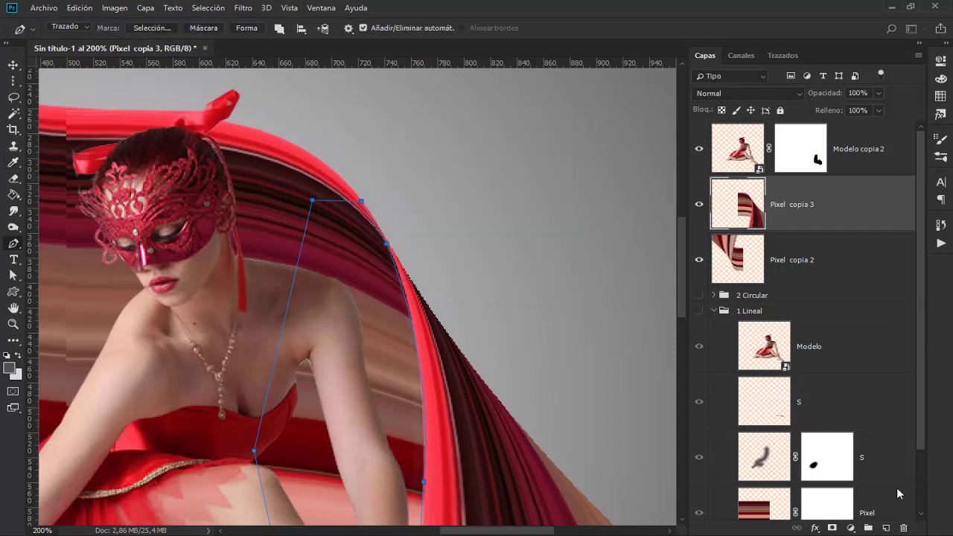
# - Add a new layer named S and pick a soft round 55 px brush
pyautogui.click(884, 528)
pyautogui.doubleClick(792, 203)
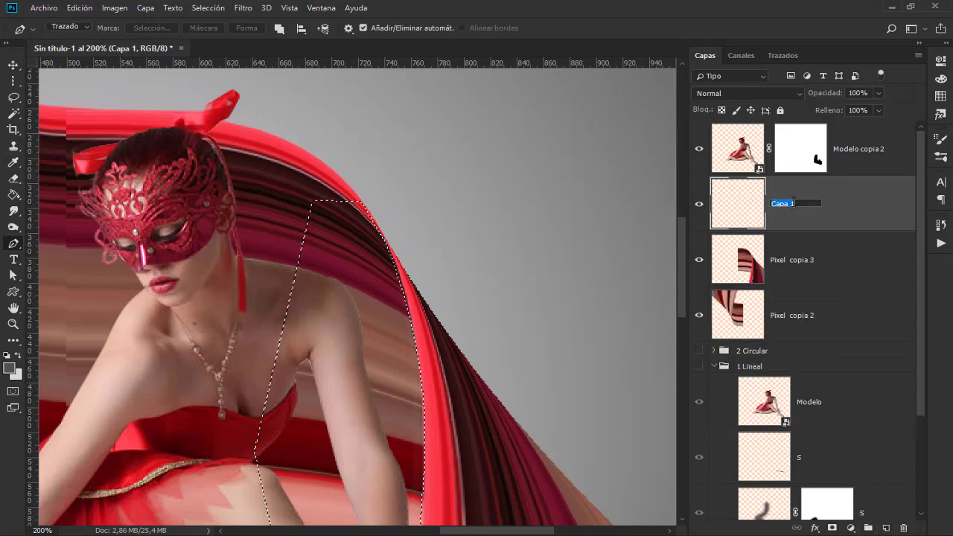
pyautogui.write('S')
pyautogui.press('Return')
pyautogui.scroll(-2, 405, 267)
pyautogui.moveTo(13, 162); pyautogui.dragTo(97, 165)
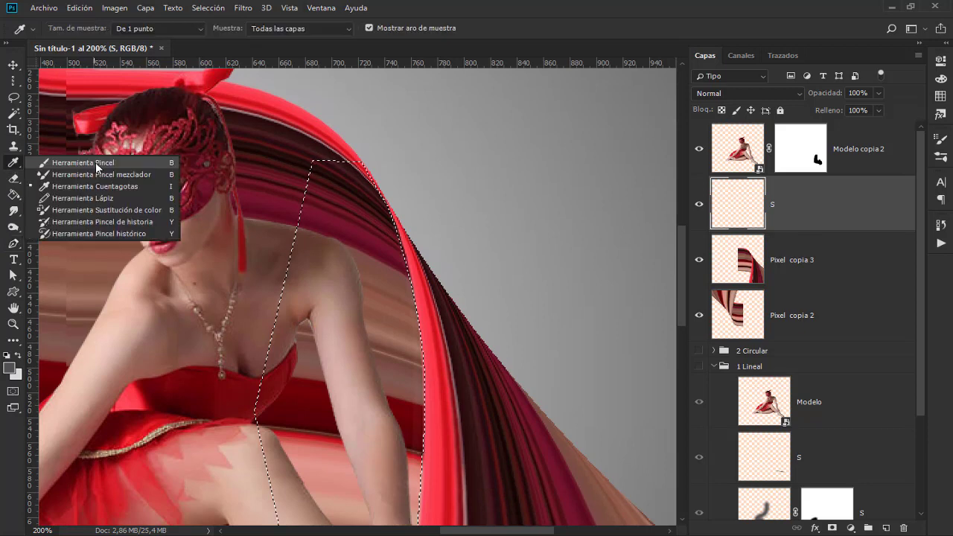
pyautogui.click(97, 162)
pyautogui.rightClick(295, 220)
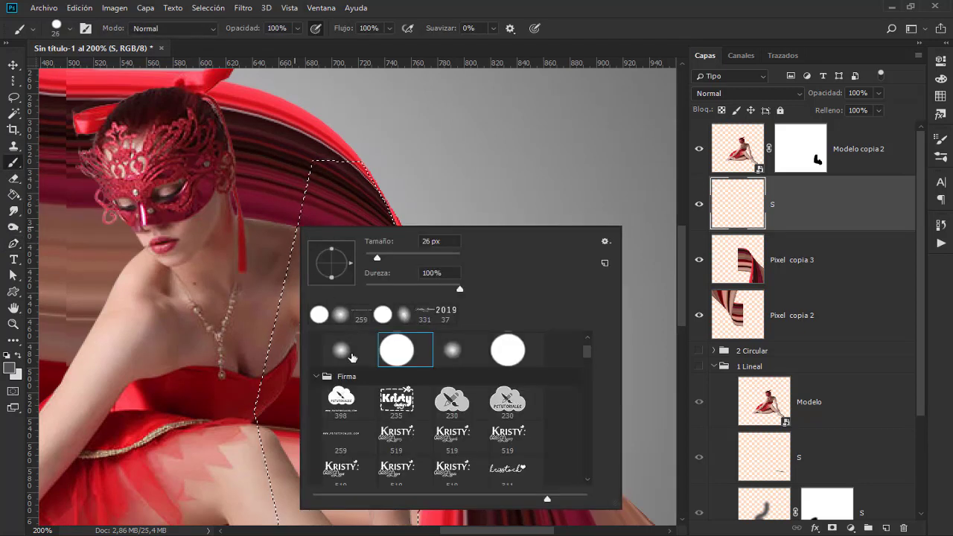
pyautogui.click(341, 350)
pyautogui.press('Return')
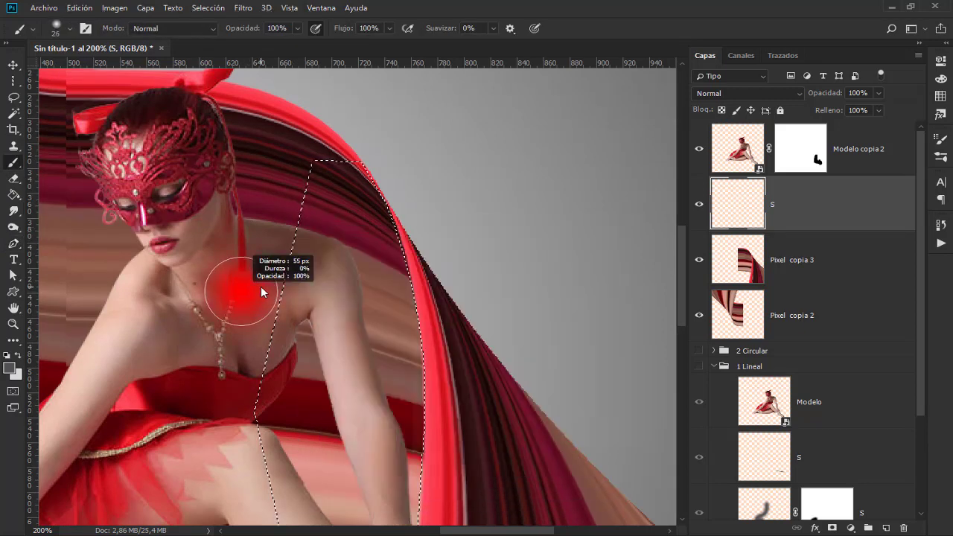
# - Paint a soft shadow along the ribbon's inner edge down to the ankle, move S to the top, and deselect
pyautogui.moveTo(393, 266); pyautogui.dragTo(372, 145)
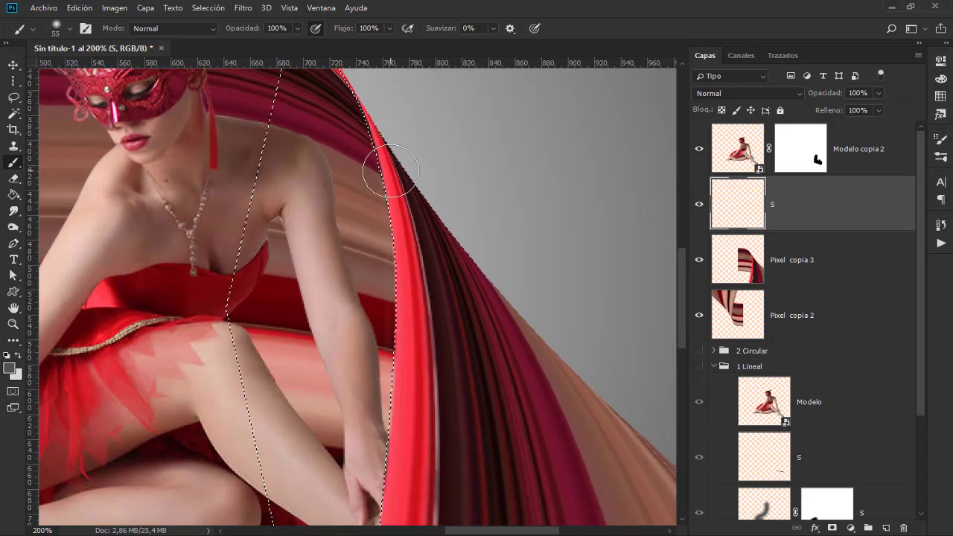
pyautogui.keyDown('alt'); pyautogui.scroll(-1, 384, 173); pyautogui.keyUp('alt')
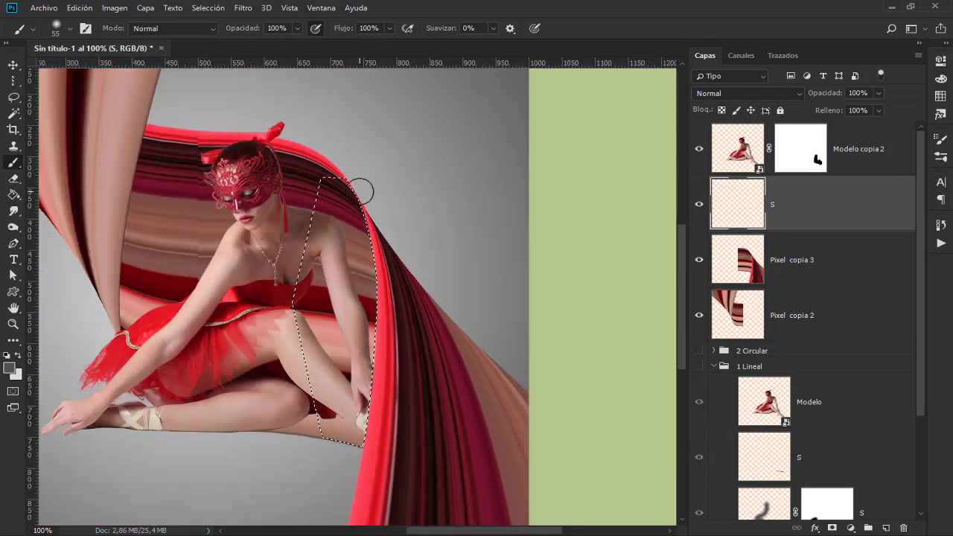
pyautogui.moveTo(360, 191); pyautogui.dragTo(376, 250)
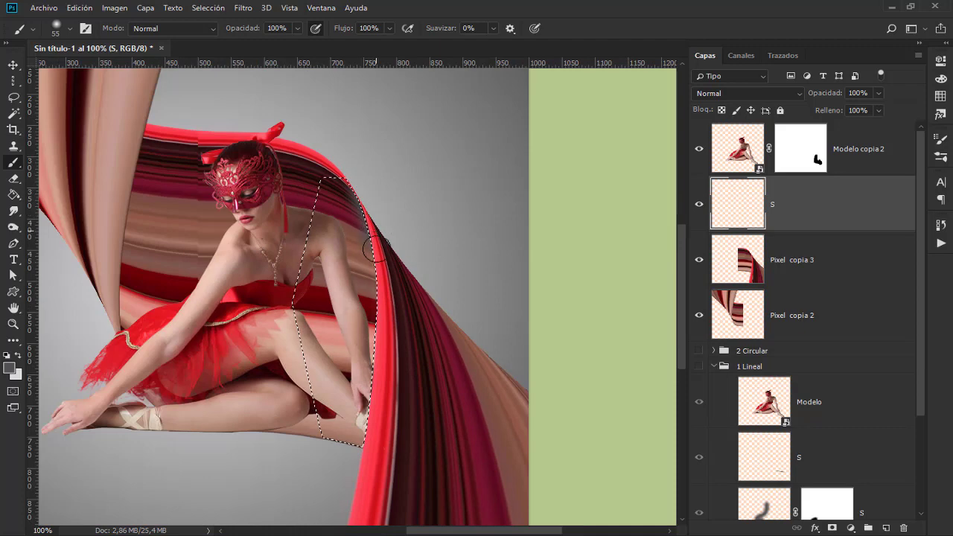
pyautogui.moveTo(376, 250); pyautogui.dragTo(353, 439)
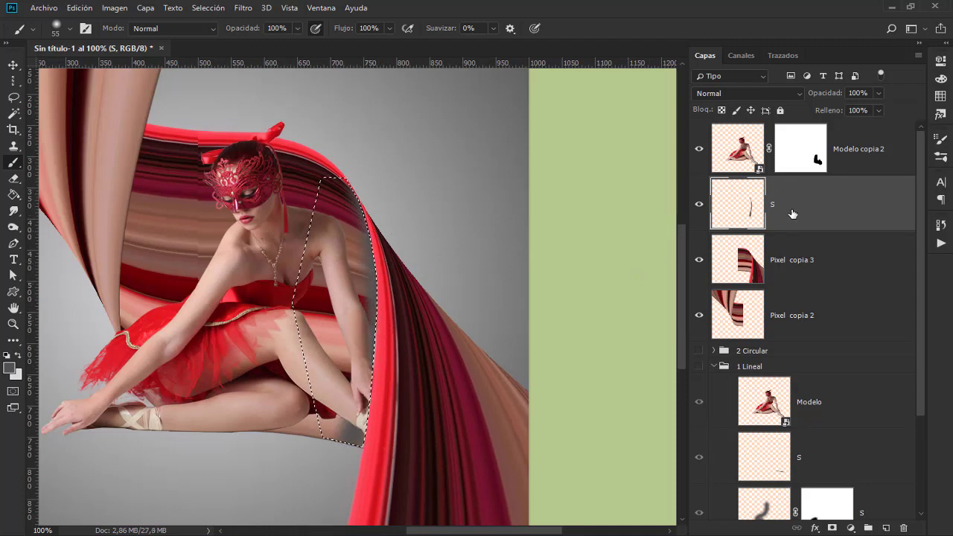
pyautogui.moveTo(791, 219); pyautogui.dragTo(791, 128)
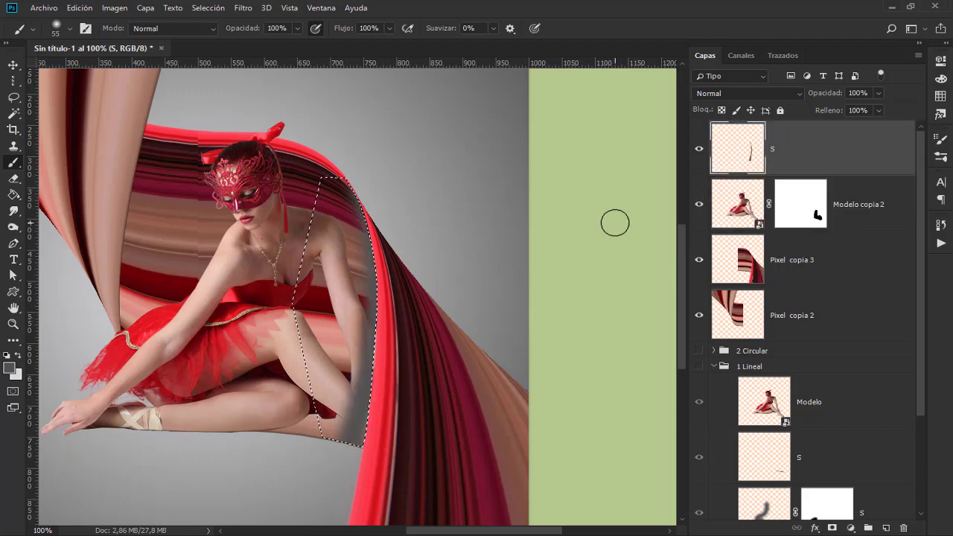
pyautogui.hotkey('ctrl', 'd')
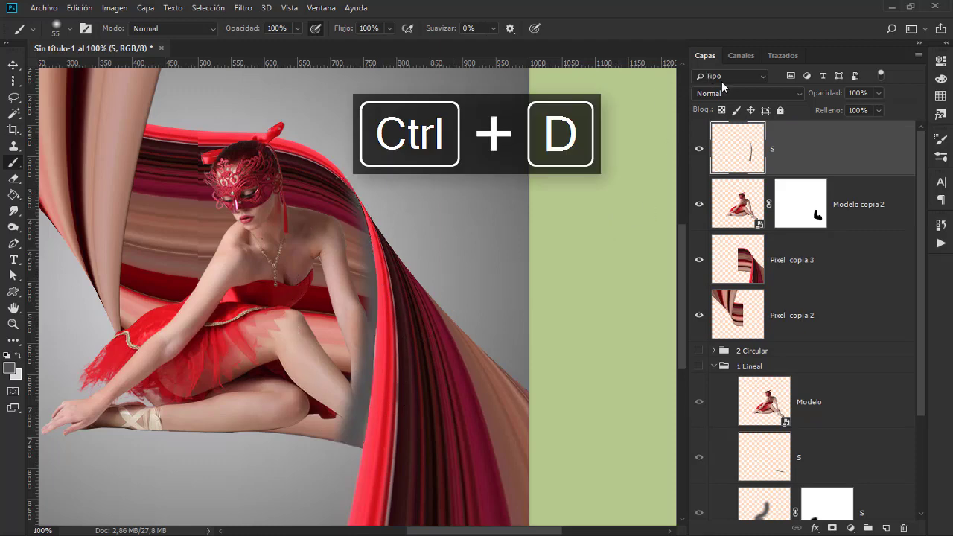
# - Set layer S to Multiplicar at 89% opacity, add a layer mask, and enlarge the brush to about 105 px
pyautogui.click(722, 90)
pyautogui.click(720, 153)
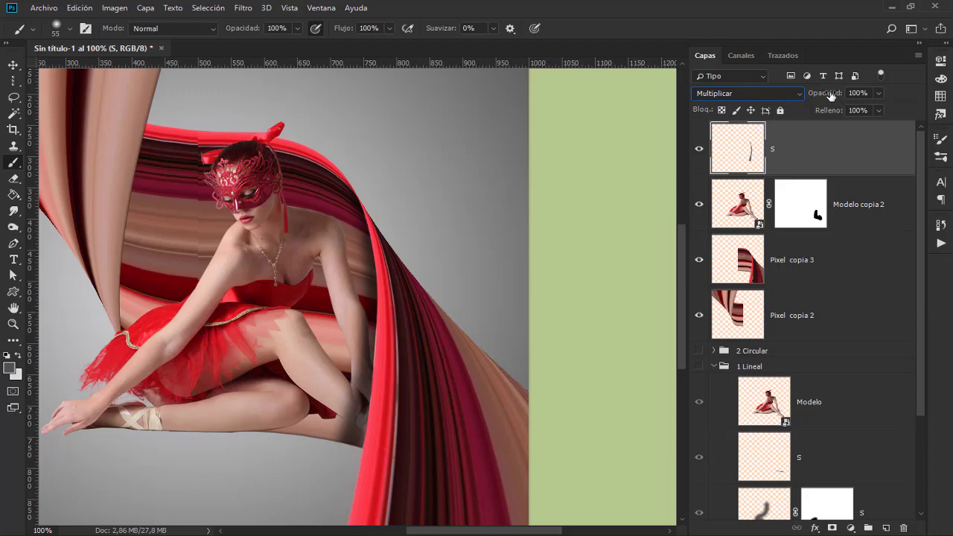
pyautogui.moveTo(831, 97)
pyautogui.mouseDown()
pyautogui.moveTo(810, 94)
pyautogui.moveTo(823, 97)
pyautogui.mouseUp()
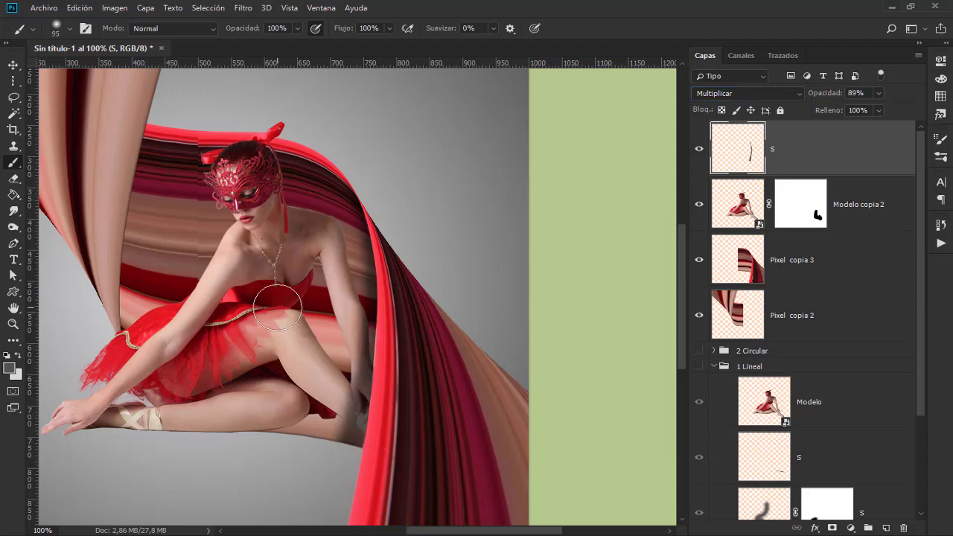
pyautogui.click(831, 527)
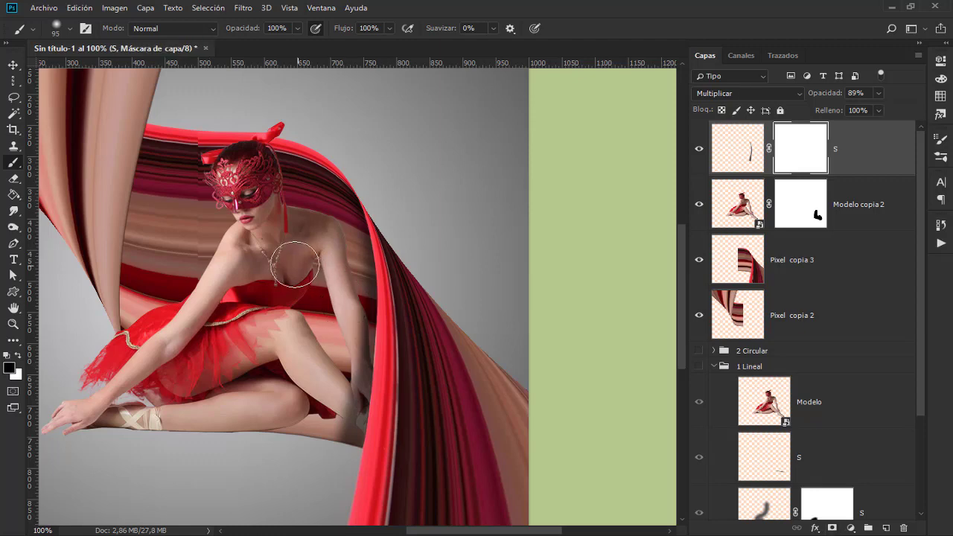
pyautogui.moveTo(296, 297); pyautogui.dragTo(303, 301)
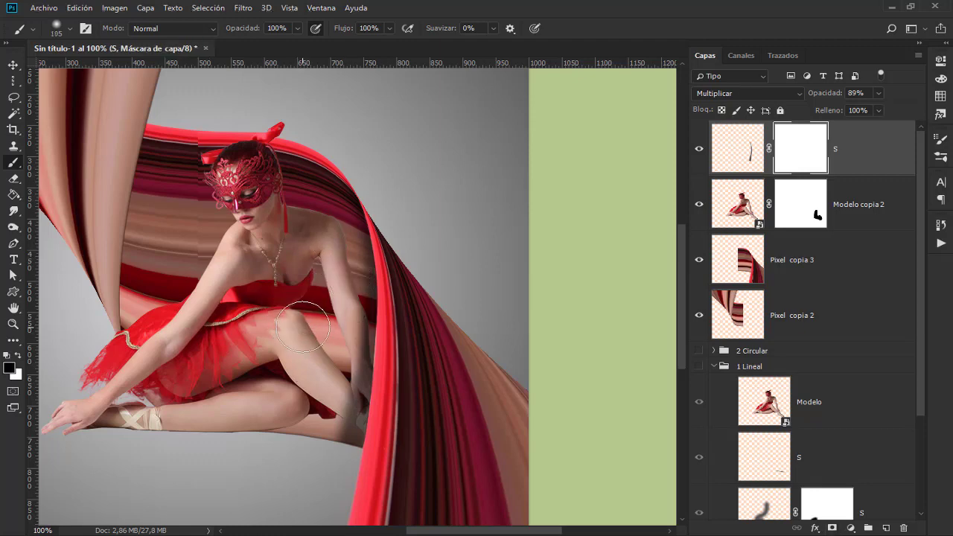
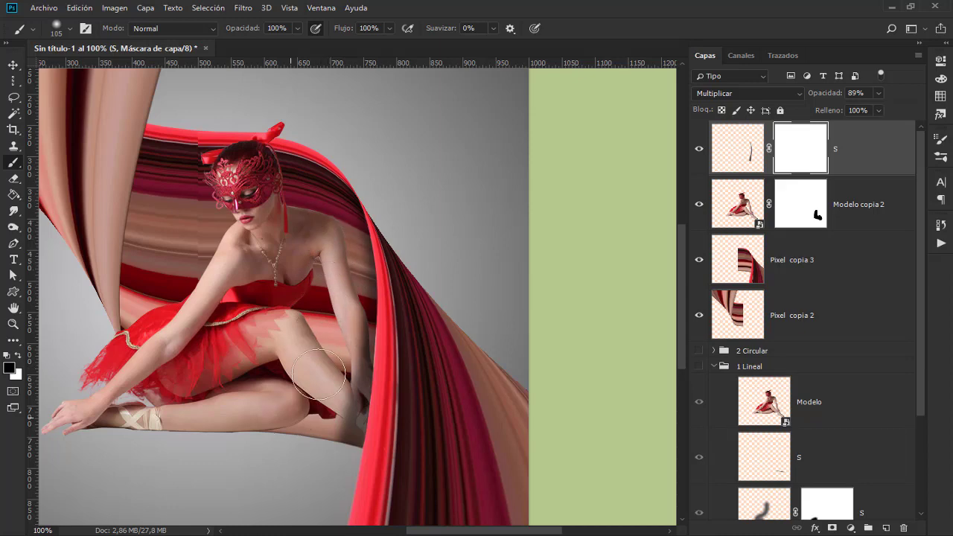
# - Mask out the remaining shadow over the shin, then add a new empty layer named S on top
pyautogui.moveTo(325, 371); pyautogui.dragTo(313, 433)
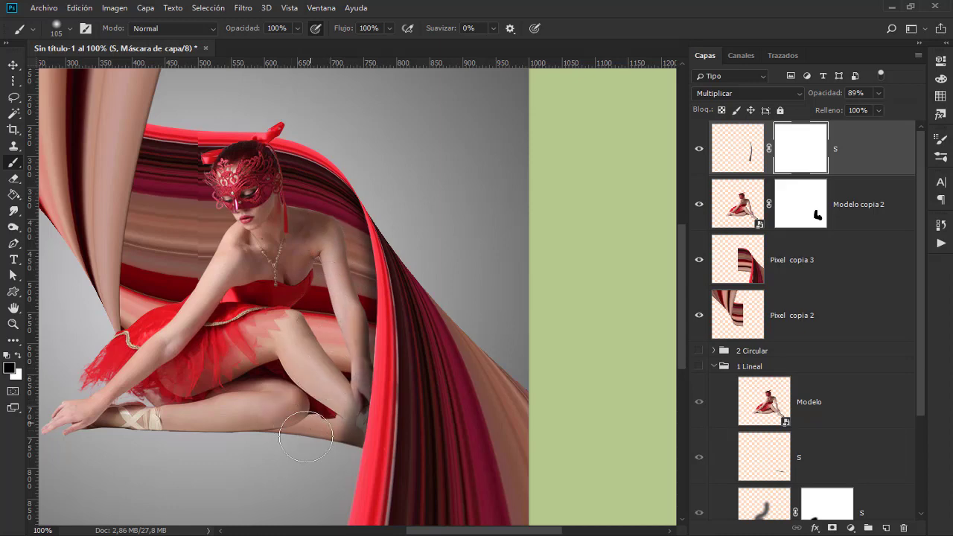
pyautogui.hotkey('ctrl', '-')
pyautogui.hotkey('ctrl', '-')
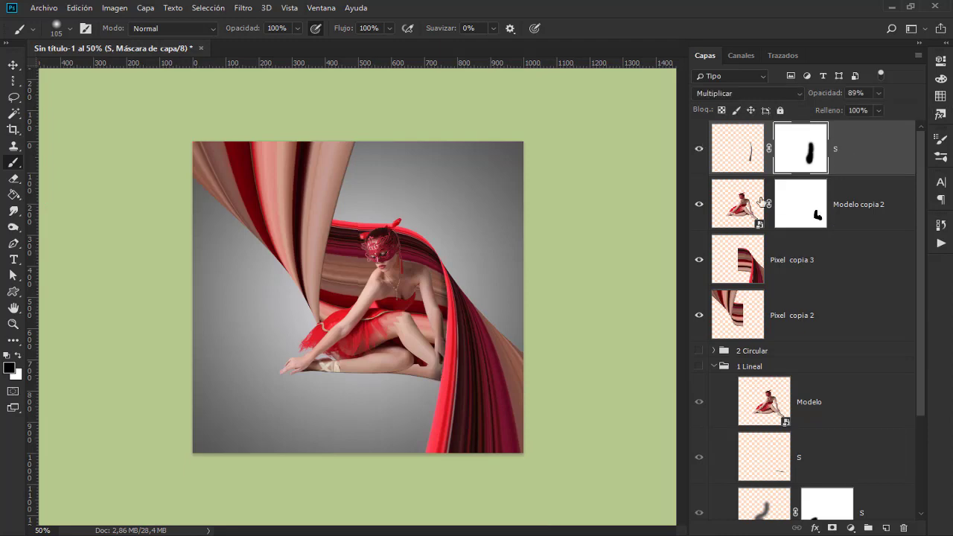
pyautogui.click(886, 529)
pyautogui.doubleClick(783, 148)
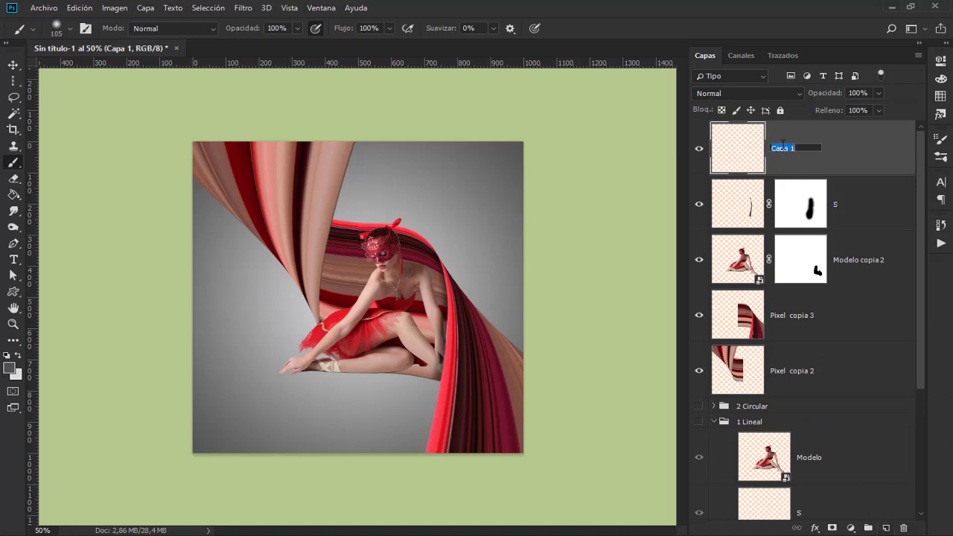
pyautogui.write('S')
pyautogui.press('Return')
# - Trace a closed pen path along the strip where the curtain meets the striped fabric, and make it a selection
pyautogui.click(25, 245)
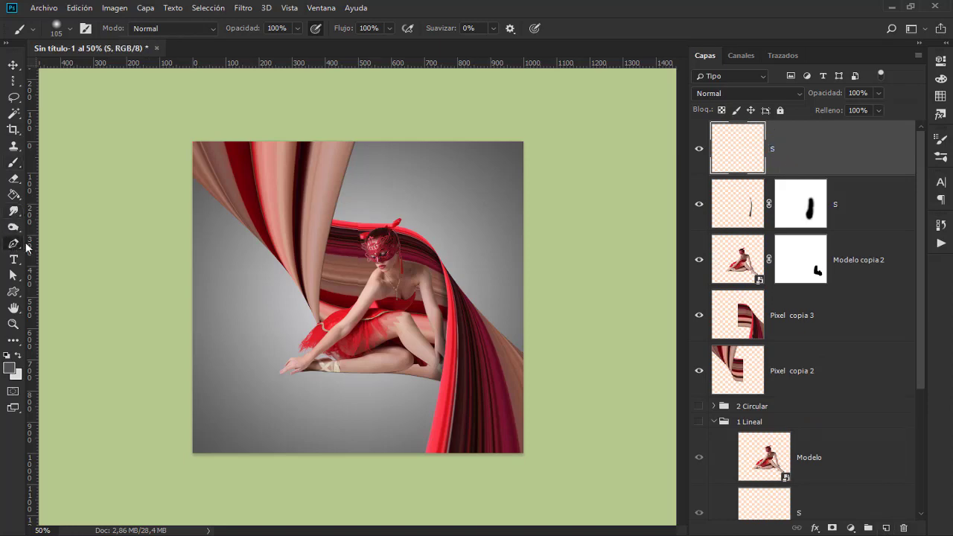
pyautogui.moveTo(26, 247); pyautogui.dragTo(88, 248)
pyautogui.hotkey('ctrl', '+')
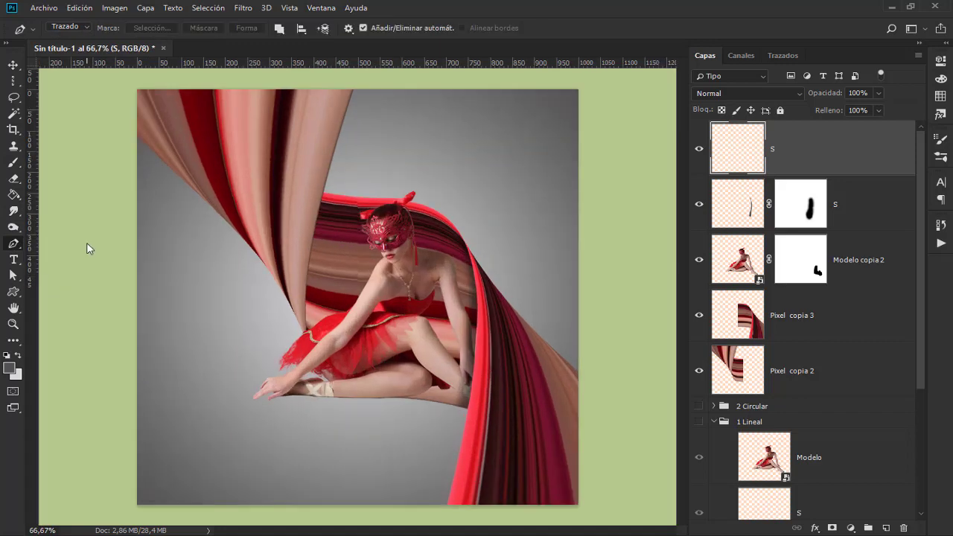
pyautogui.click(324, 194)
pyautogui.moveTo(307, 326); pyautogui.dragTo(315, 348)
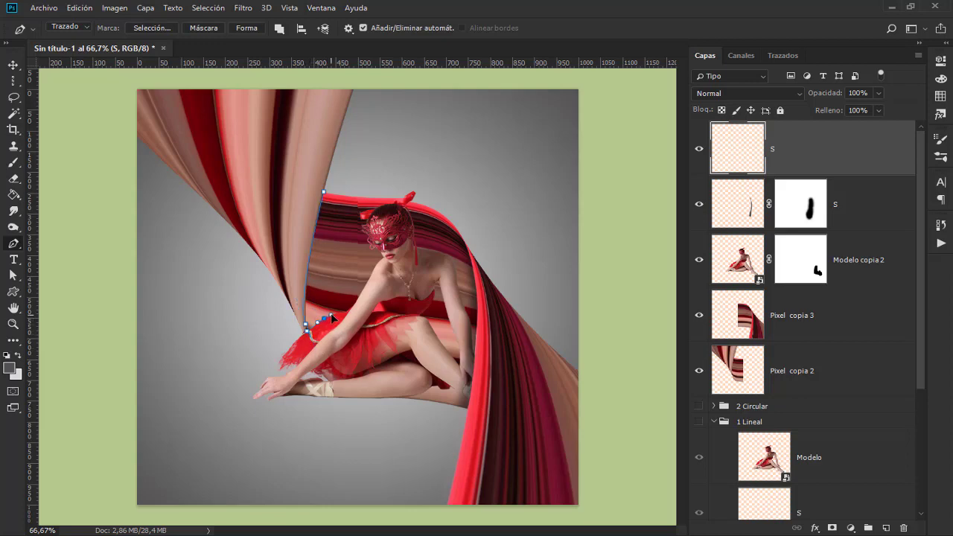
pyautogui.moveTo(332, 318); pyautogui.dragTo(340, 313)
pyautogui.click(324, 194)
pyautogui.click(152, 28)
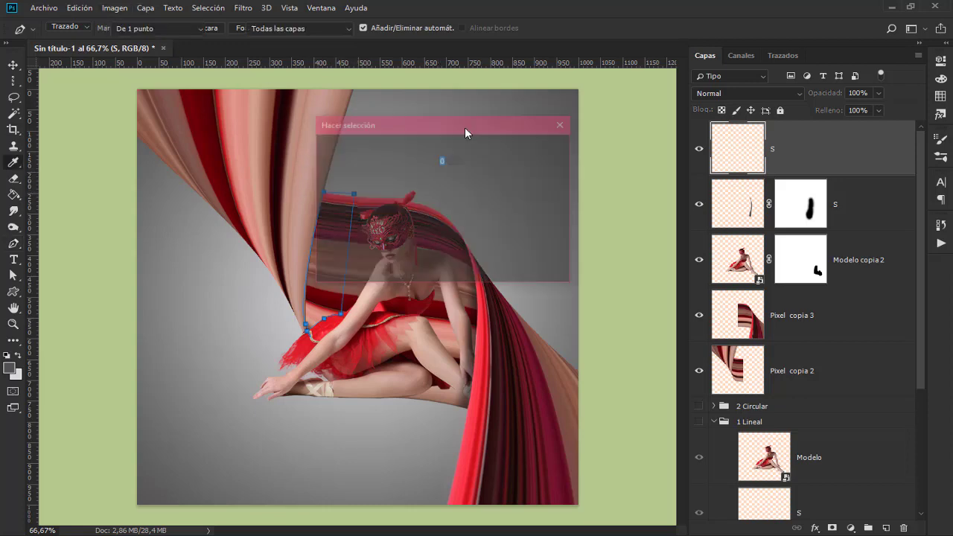
pyautogui.click(536, 152)
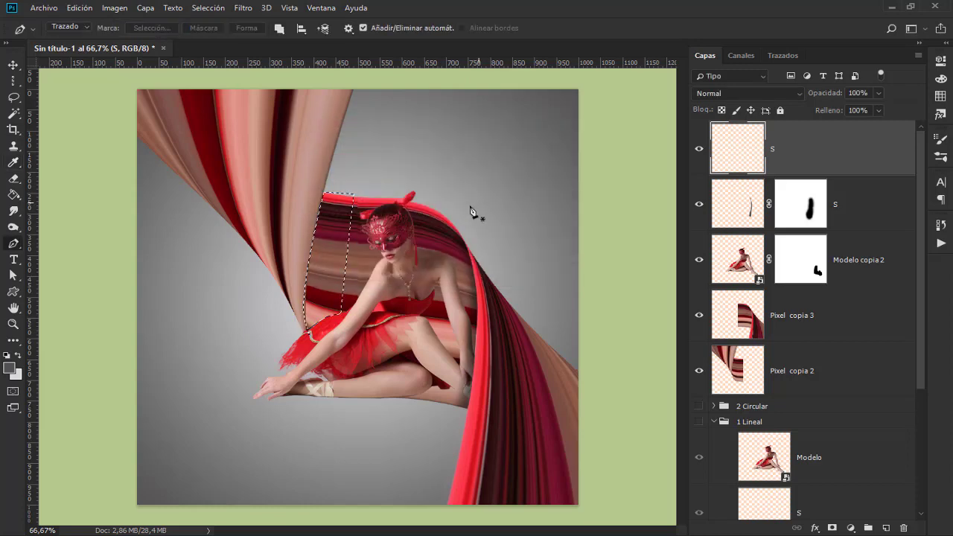
# - Brush a dark shadow along the curtain edge inside the selection, then deselect
pyautogui.hotkey('ctrl', '+')
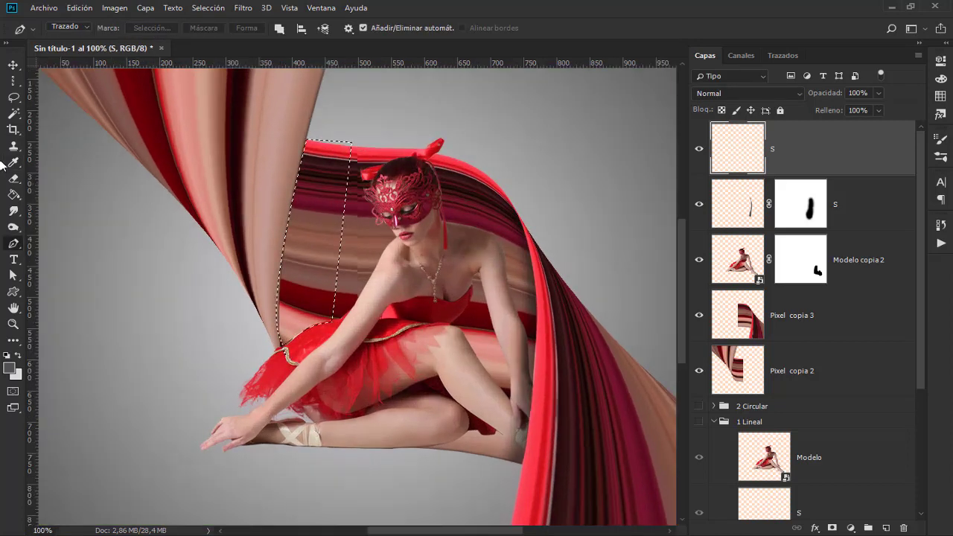
pyautogui.moveTo(13, 162); pyautogui.dragTo(111, 165)
pyautogui.click(111, 165)
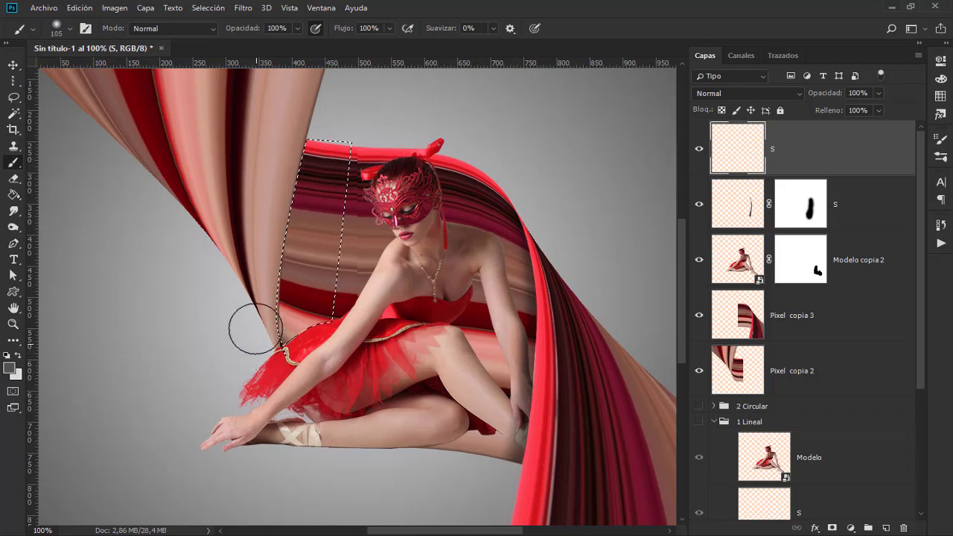
pyautogui.moveTo(305, 149); pyautogui.dragTo(307, 138)
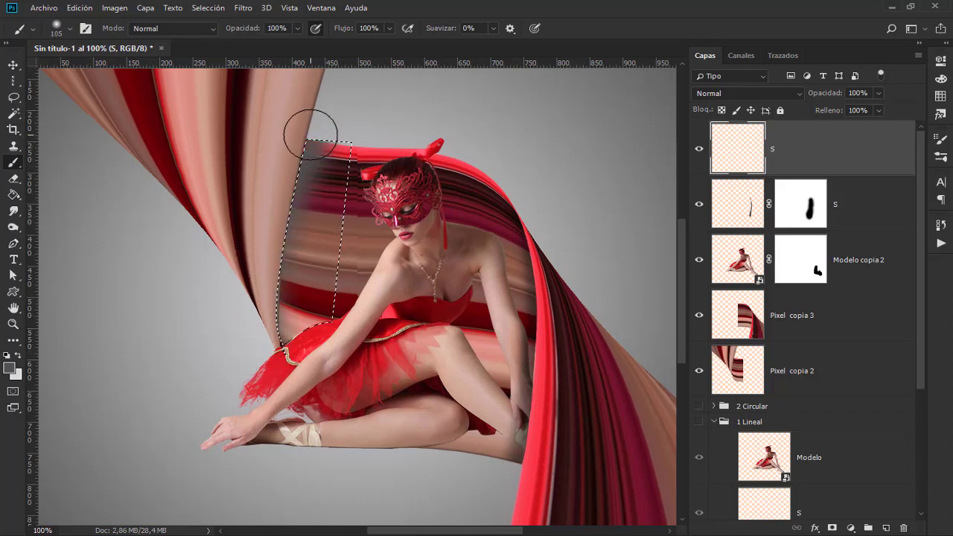
pyautogui.moveTo(266, 226); pyautogui.dragTo(245, 335)
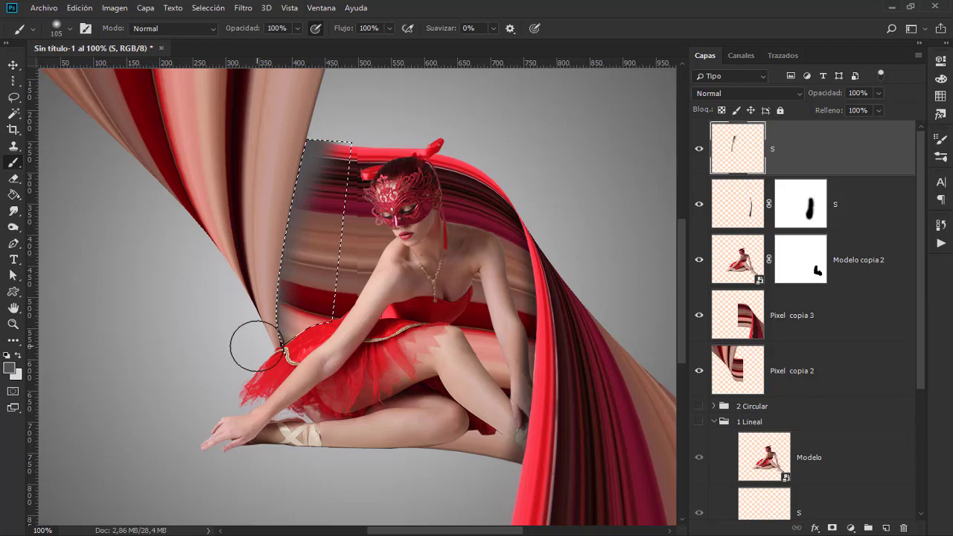
pyautogui.hotkey('ctrl', 'd')
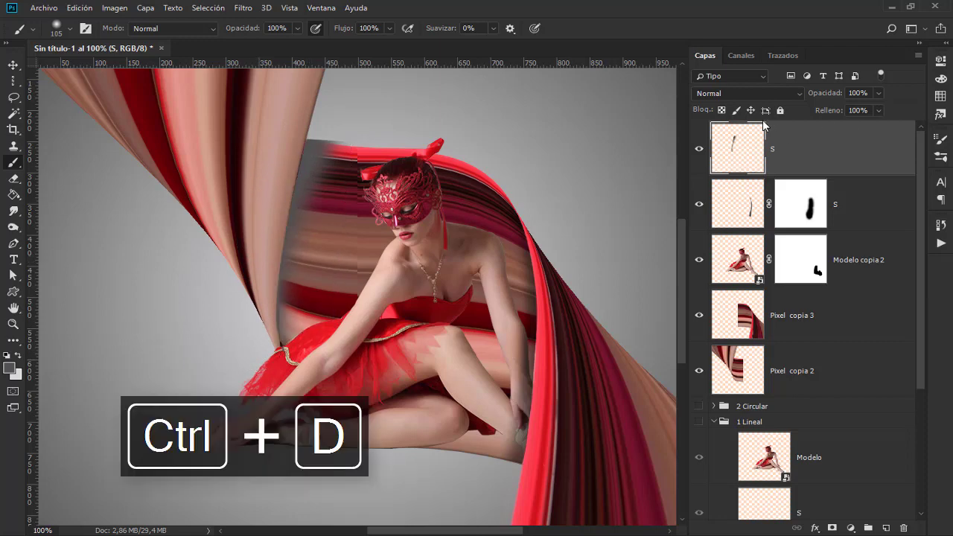
# - Set the S shadow layer to Multiplicar blending and add a layer mask
pyautogui.click(741, 95)
pyautogui.click(734, 151)
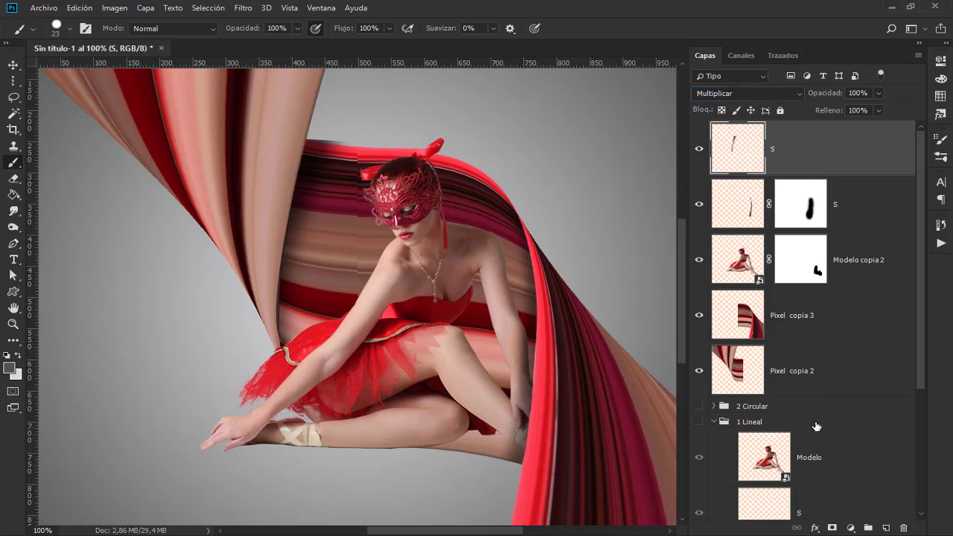
pyautogui.click(832, 529)
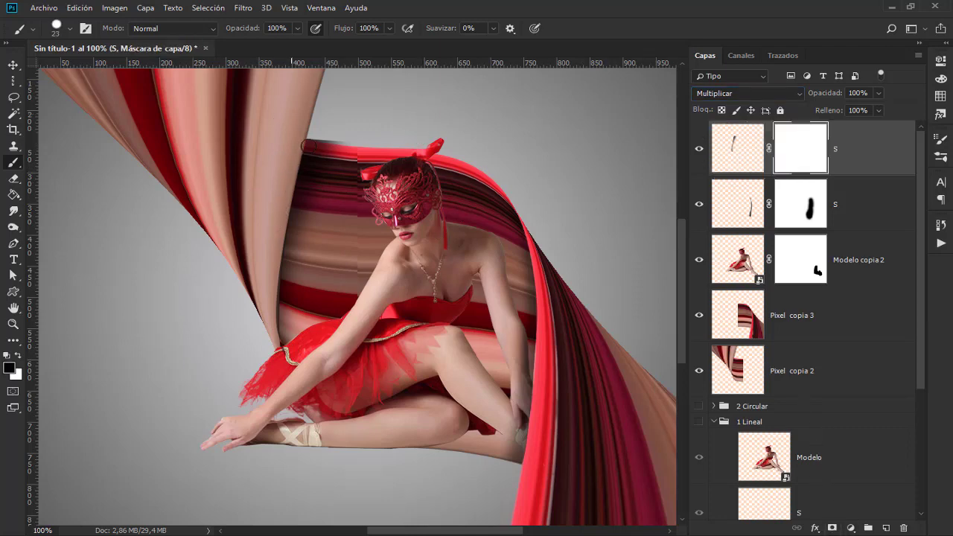
# - Paint out the shading past the top fabric edge on the mask with a hard round brush
pyautogui.rightClick(306, 208)
pyautogui.click(402, 343)
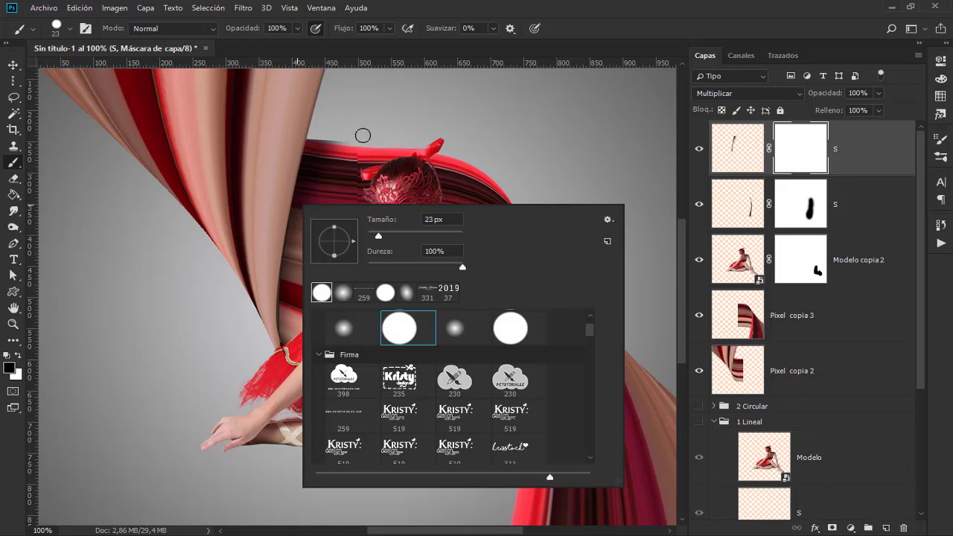
pyautogui.click(359, 137)
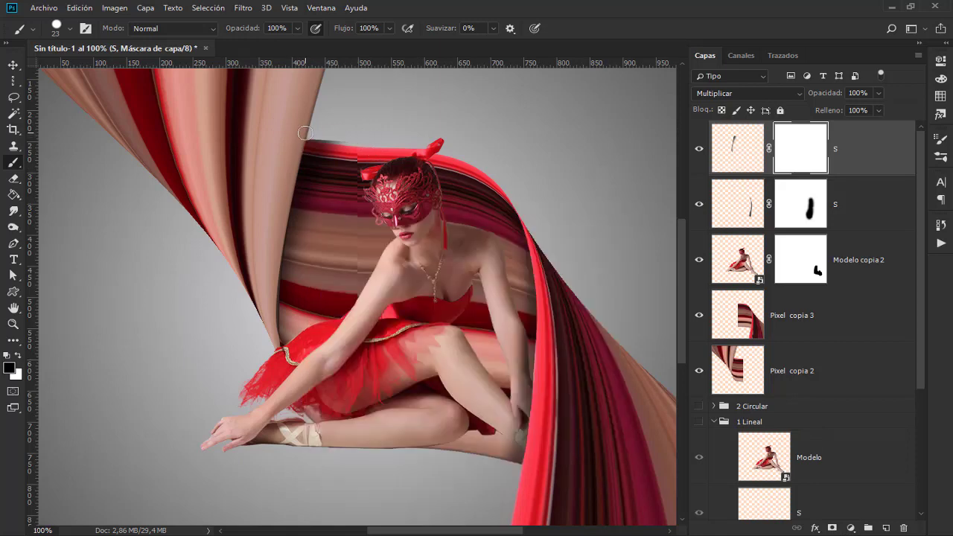
pyautogui.moveTo(355, 137); pyautogui.dragTo(321, 131)
pyautogui.hotkey('ctrl', '-')
pyautogui.hotkey('ctrl', '-')
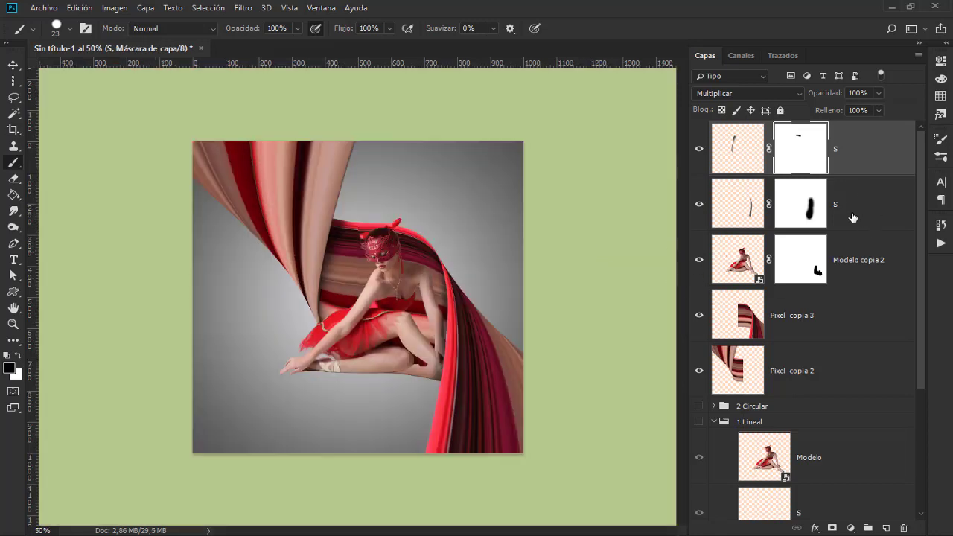
# - Add a new layer above Pixel copia 3 and set up a large soft round brush
pyautogui.click(840, 323)
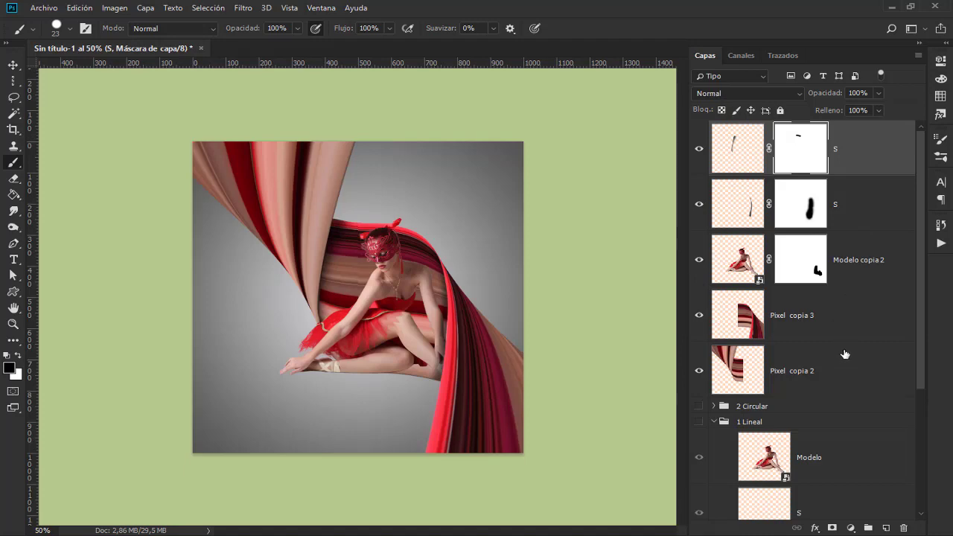
pyautogui.click(886, 528)
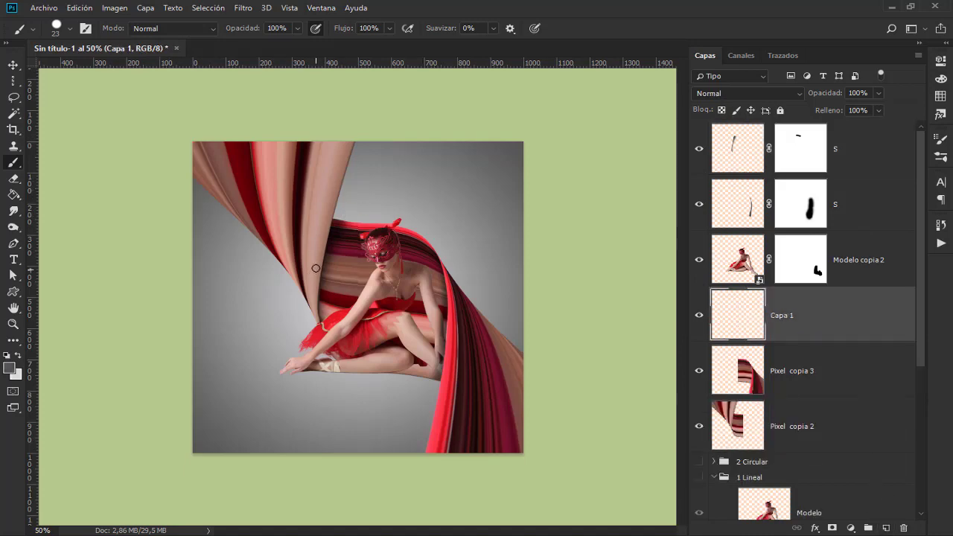
pyautogui.moveTo(314, 264); pyautogui.dragTo(396, 256)
pyautogui.rightClick(343, 253)
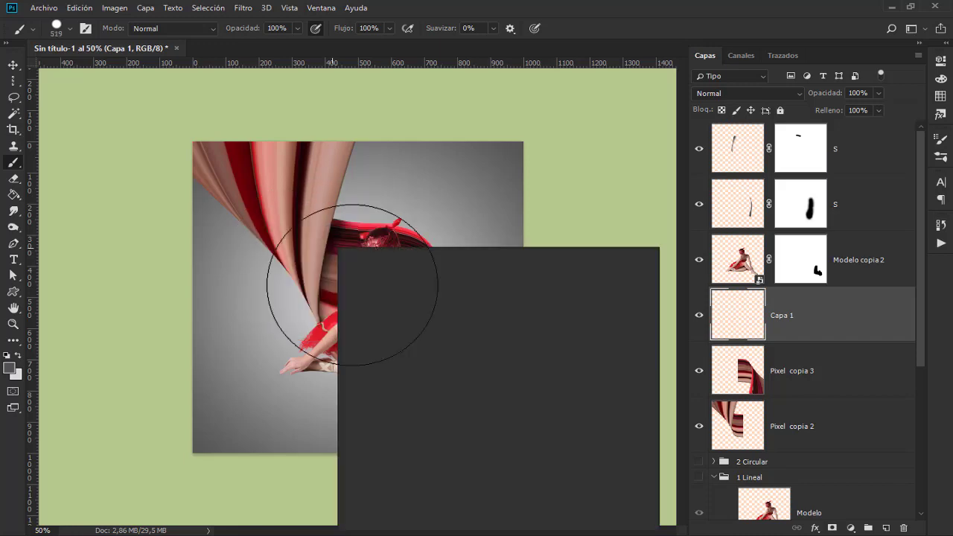
pyautogui.click(380, 371)
pyautogui.press('Return')
pyautogui.moveTo(350, 260)
pyautogui.mouseDown()
pyautogui.moveTo(294, 260)
pyautogui.moveTo(303, 259)
pyautogui.mouseUp()
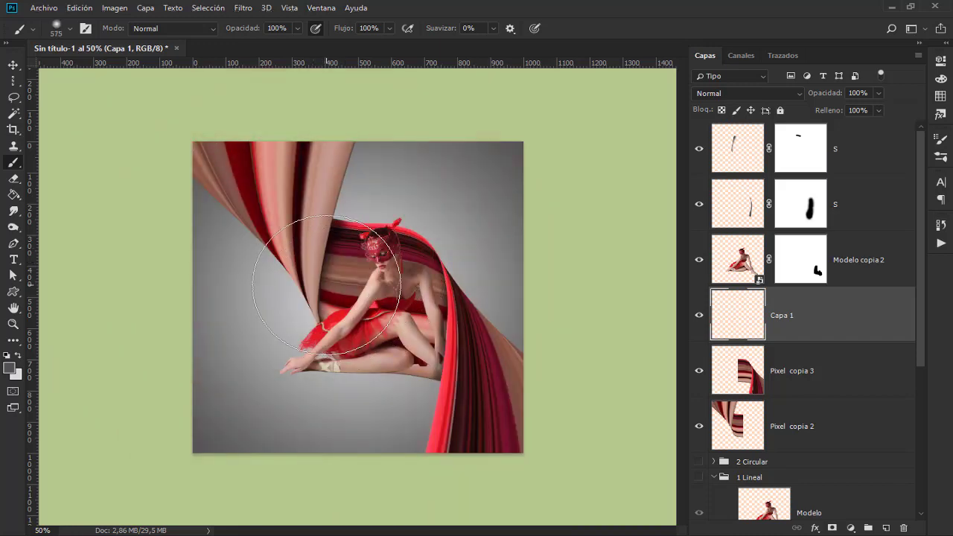
# - Paint a grey blob on Capa 1 and squash it into a thin horizontal shadow
pyautogui.click(327, 286)
pyautogui.hotkey('ctrl', 't')
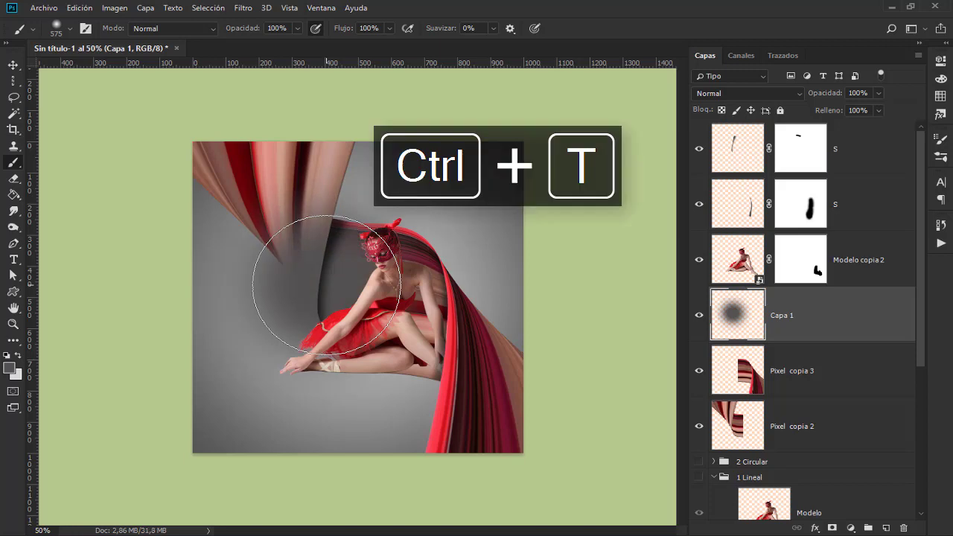
pyautogui.moveTo(339, 142); pyautogui.dragTo(311, 418)
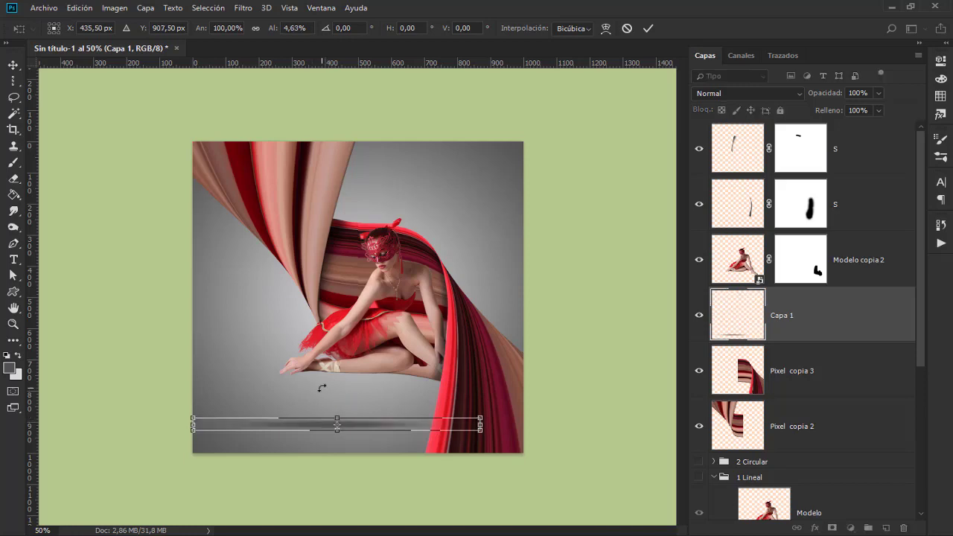
# - Move the ground shadow up under the dancer's feet and place Capa 1 below Pixel copia 2
pyautogui.press('b')
pyautogui.press('v')
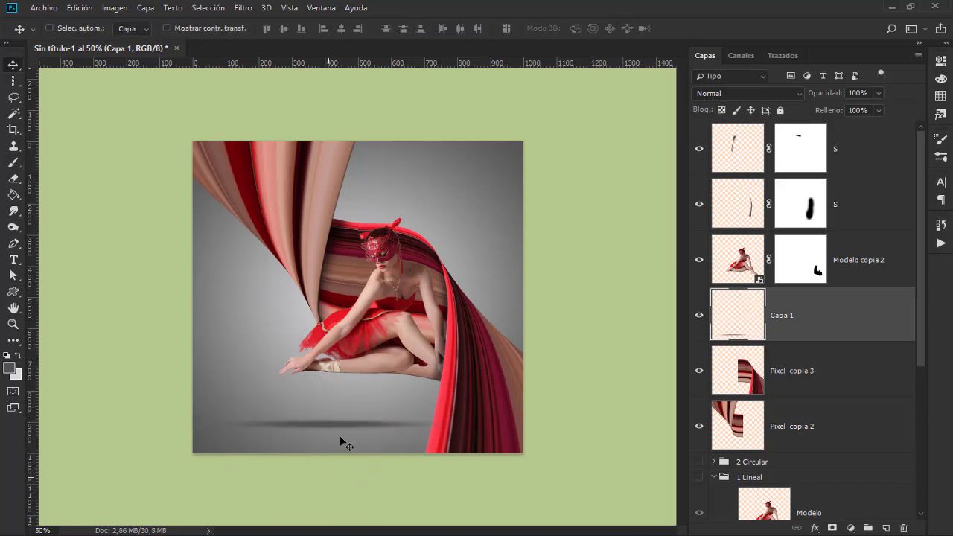
pyautogui.moveTo(338, 423); pyautogui.dragTo(368, 376)
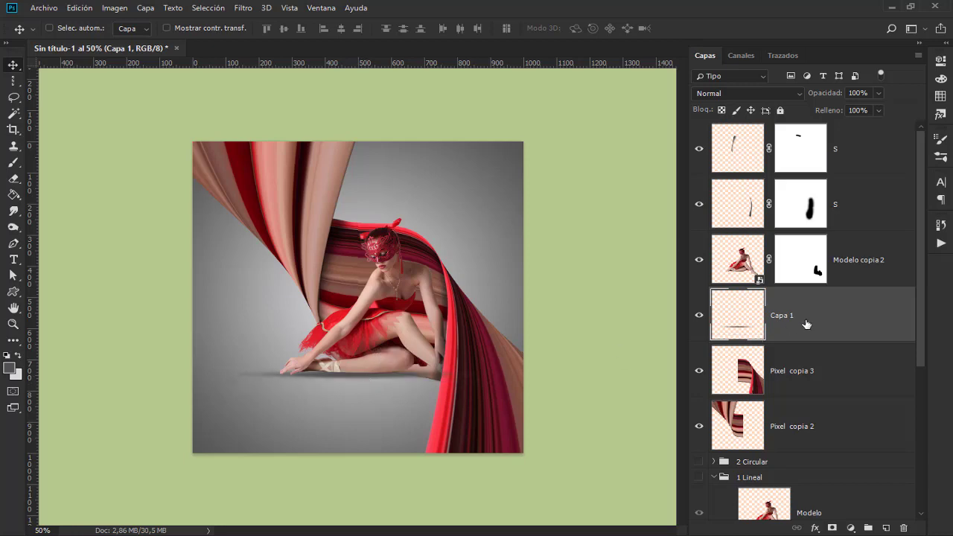
pyautogui.moveTo(806, 322); pyautogui.dragTo(819, 451)
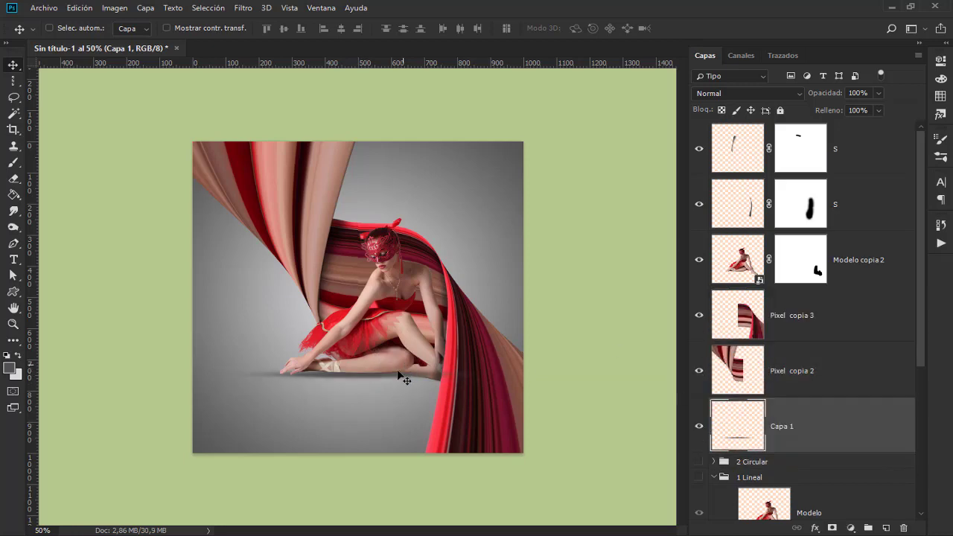
# - Blur the shadow twice and narrow it to about 93.5% width from its left end
pyautogui.hotkey('ctrl', 'f')
pyautogui.hotkey('ctrl', '+')
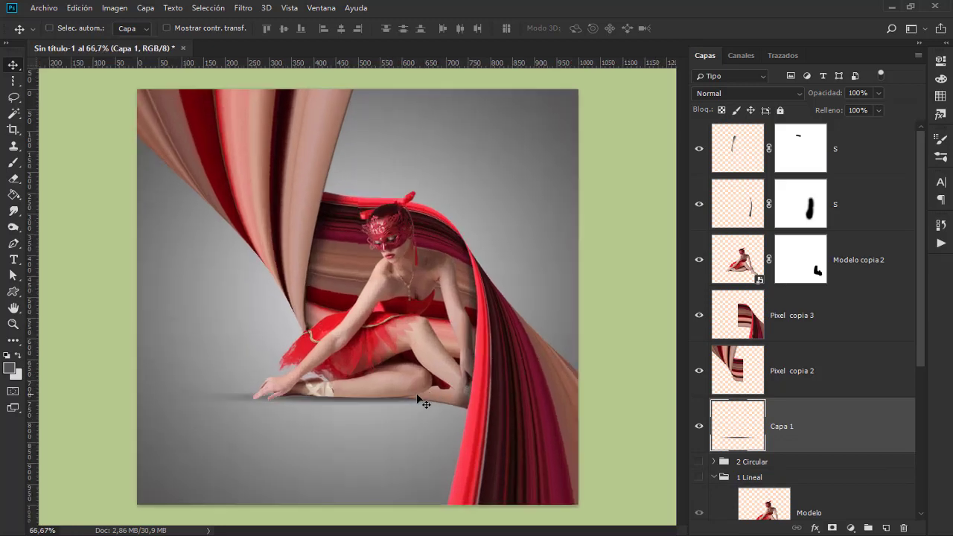
pyautogui.hotkey('ctrl', 'f')
pyautogui.hotkey('ctrl', 't')
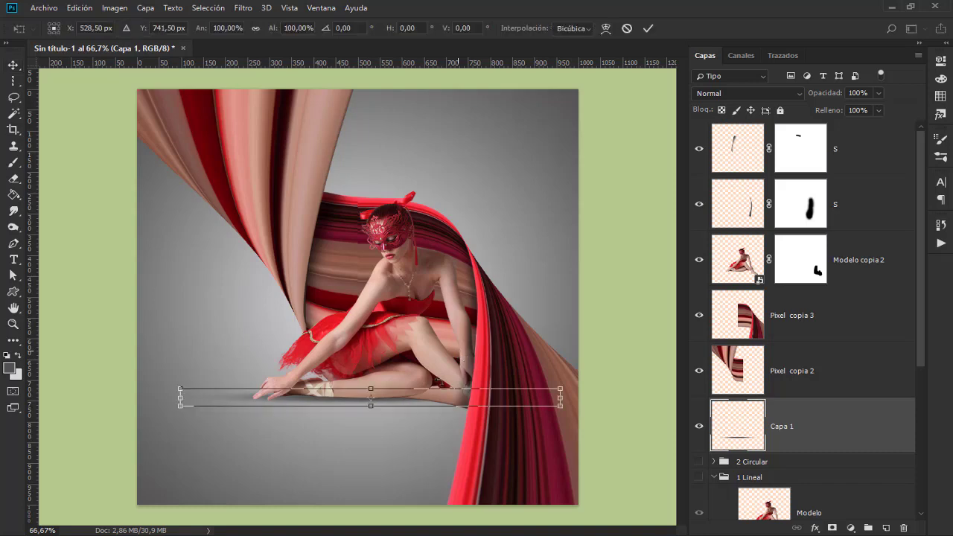
pyautogui.moveTo(180, 397); pyautogui.dragTo(199, 397)
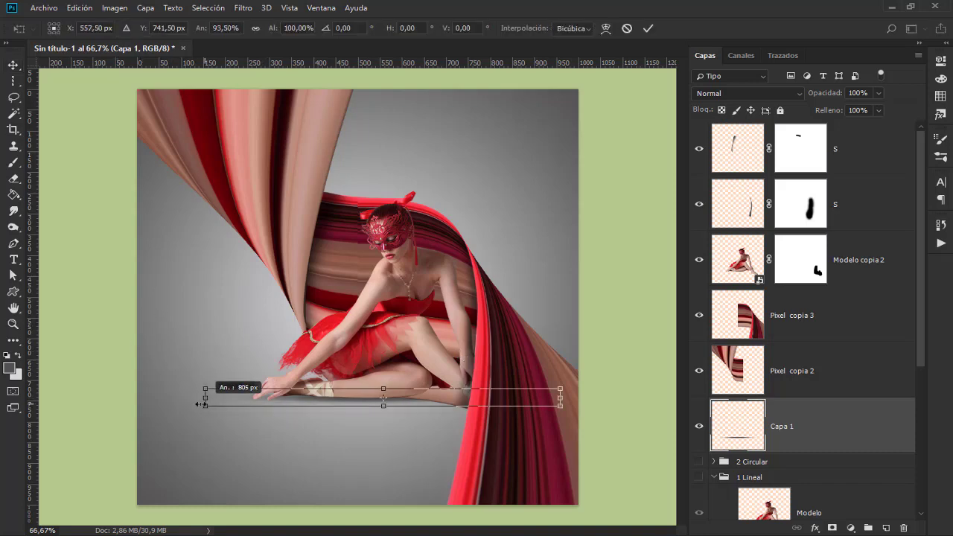
pyautogui.press('Return')
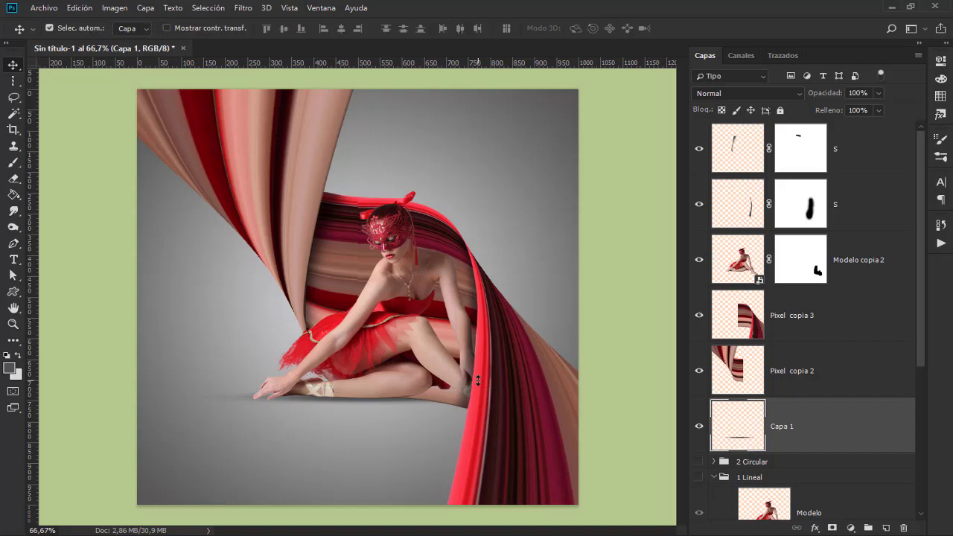
pyautogui.hotkey('ctrl', '-')
pyautogui.hotkey('ctrl', '-')
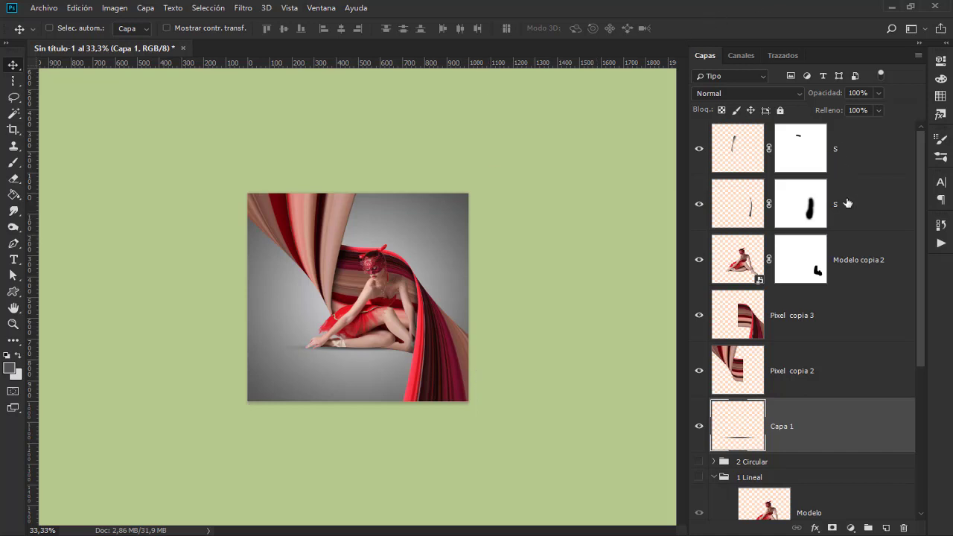
# - Group the layers from Capa 1 to the top S layer and name the group '3 Deformar'
pyautogui.keyDown('shift'); pyautogui.click(855, 155); pyautogui.keyUp('shift')
pyautogui.hotkey('ctrl', 'g')
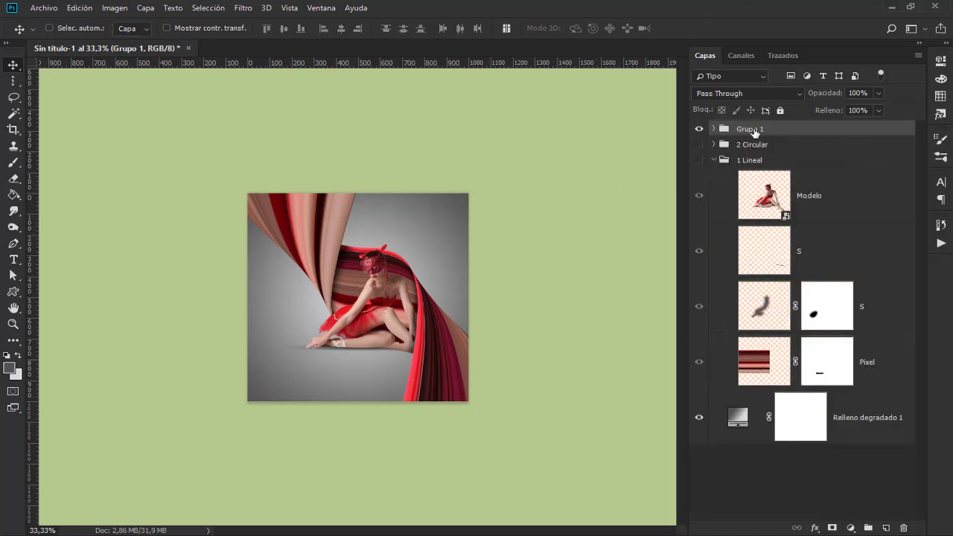
pyautogui.doubleClick(752, 129)
pyautogui.write('3 Deformar')
pyautogui.click(715, 160)
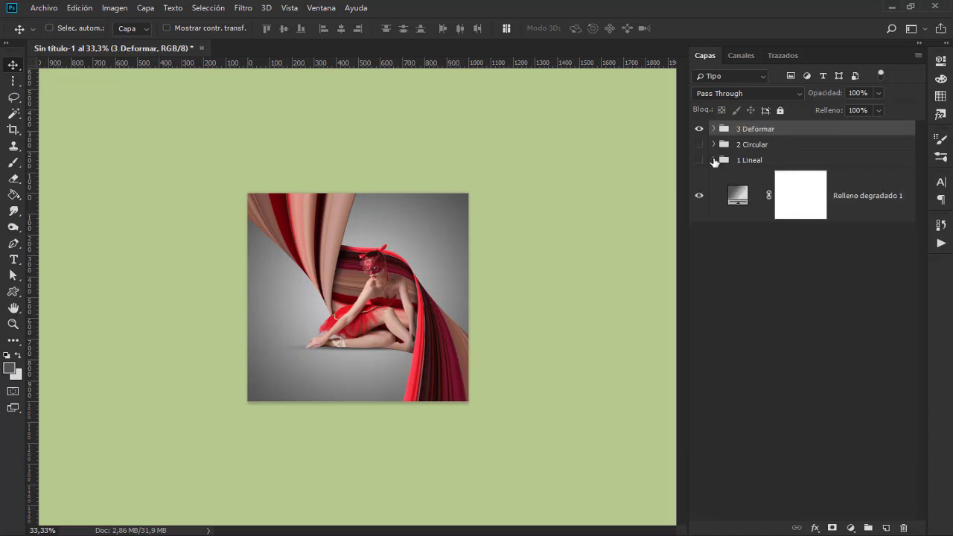
# - Toggle group visibility to compare 3 Deformar with 2 Circular, ending with 3 Deformar shown
pyautogui.click(699, 129)
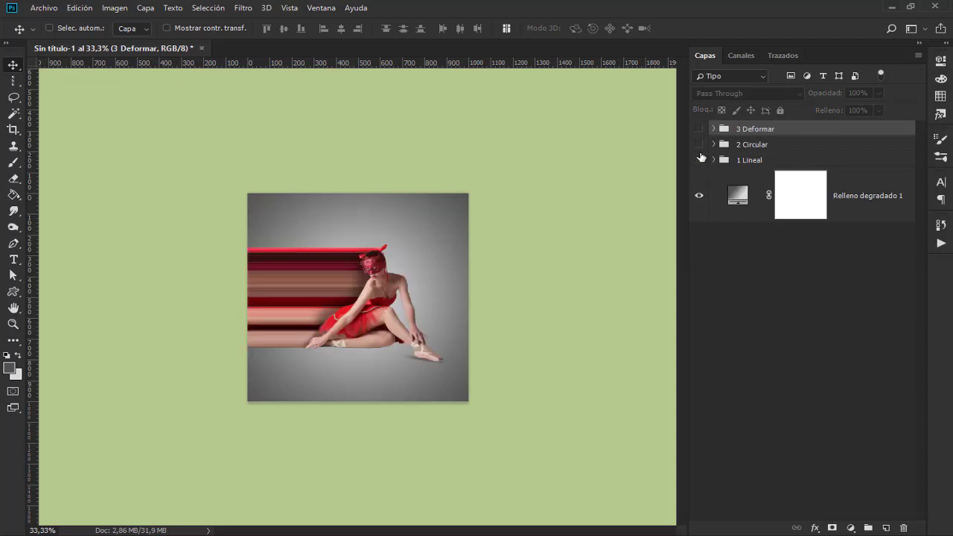
pyautogui.click(699, 159)
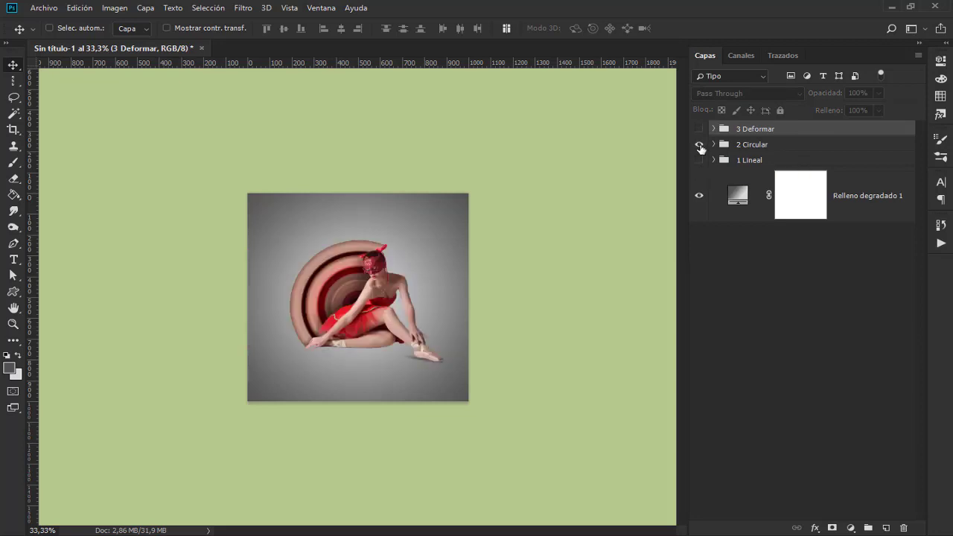
pyautogui.click(699, 145)
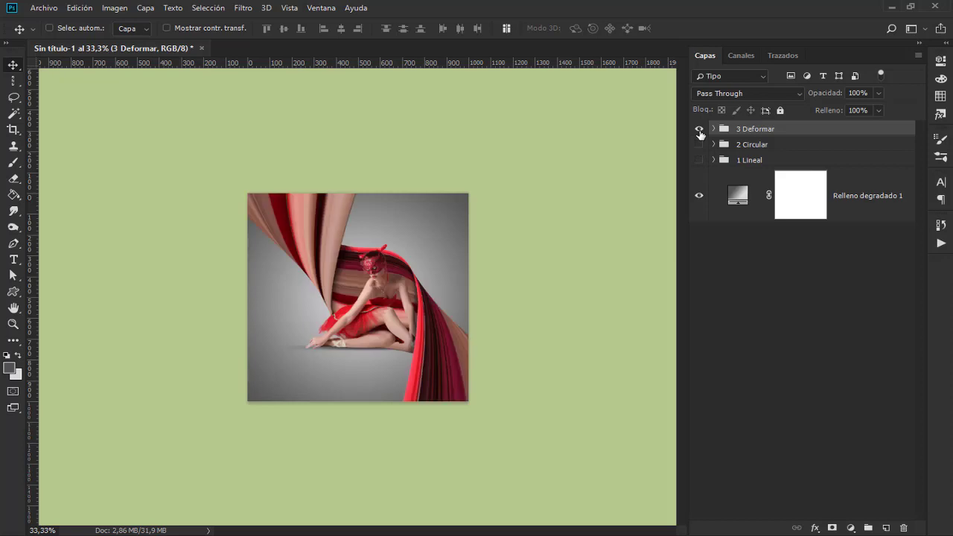
pyautogui.click(699, 131)
pyautogui.click(700, 130)
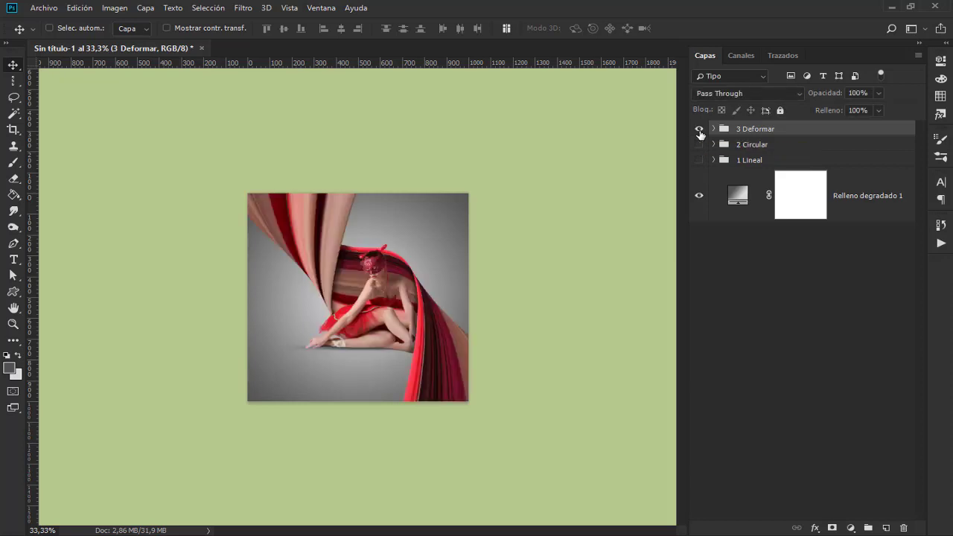